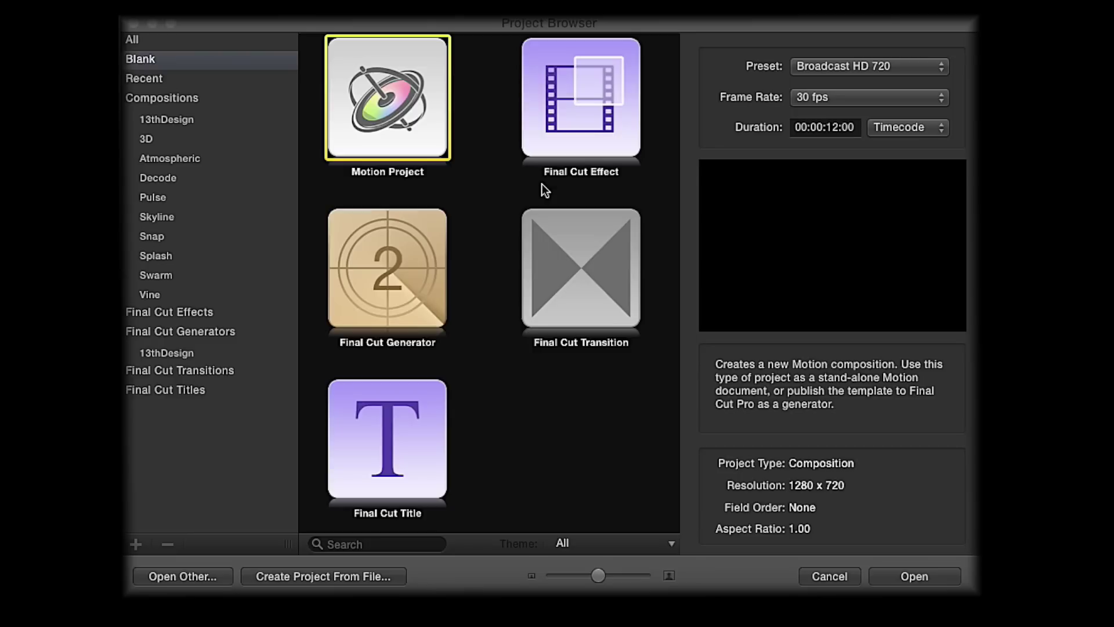
- Set the new 1280×720 project's frame rate to 30 fps and fit the whole frame in the canvas
click(856, 106)
click(856, 105)
click(851, 99)
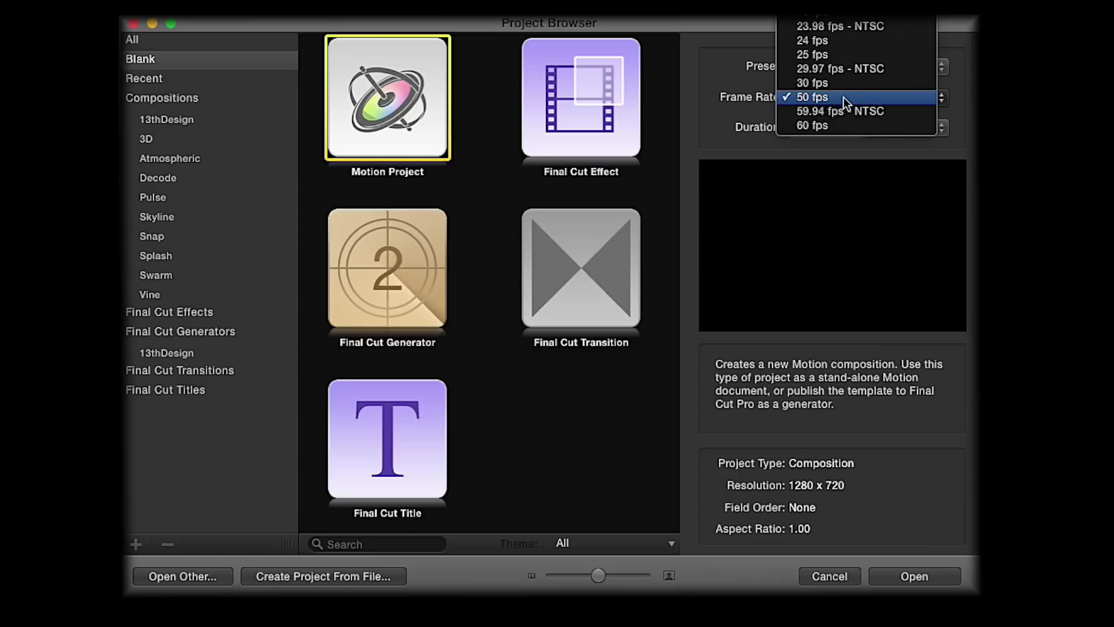
click(835, 87)
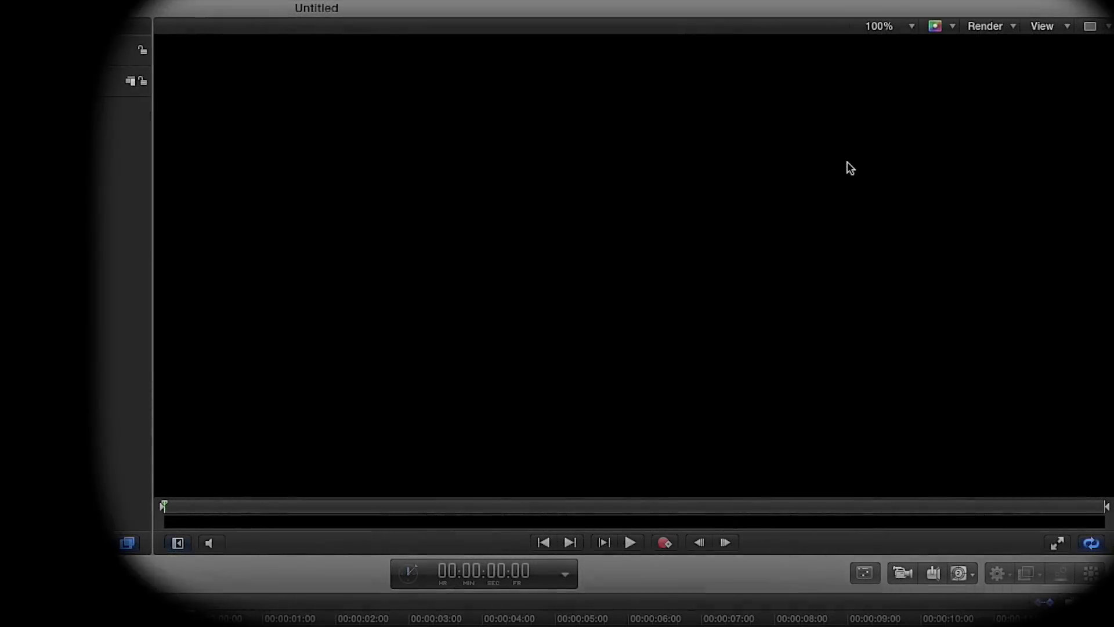
click(911, 26)
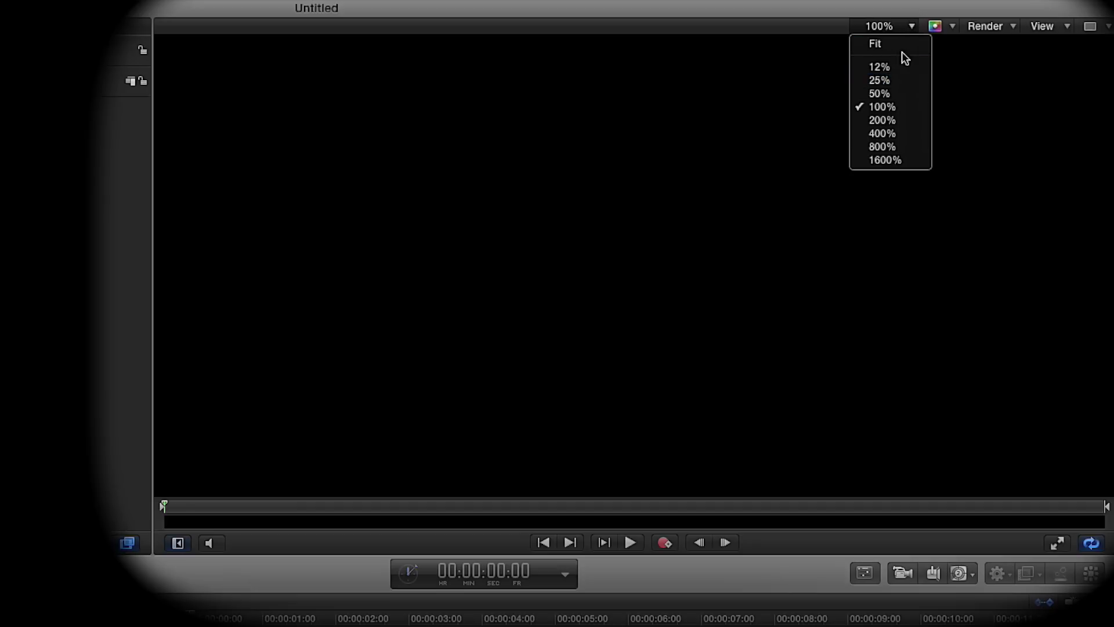
click(903, 42)
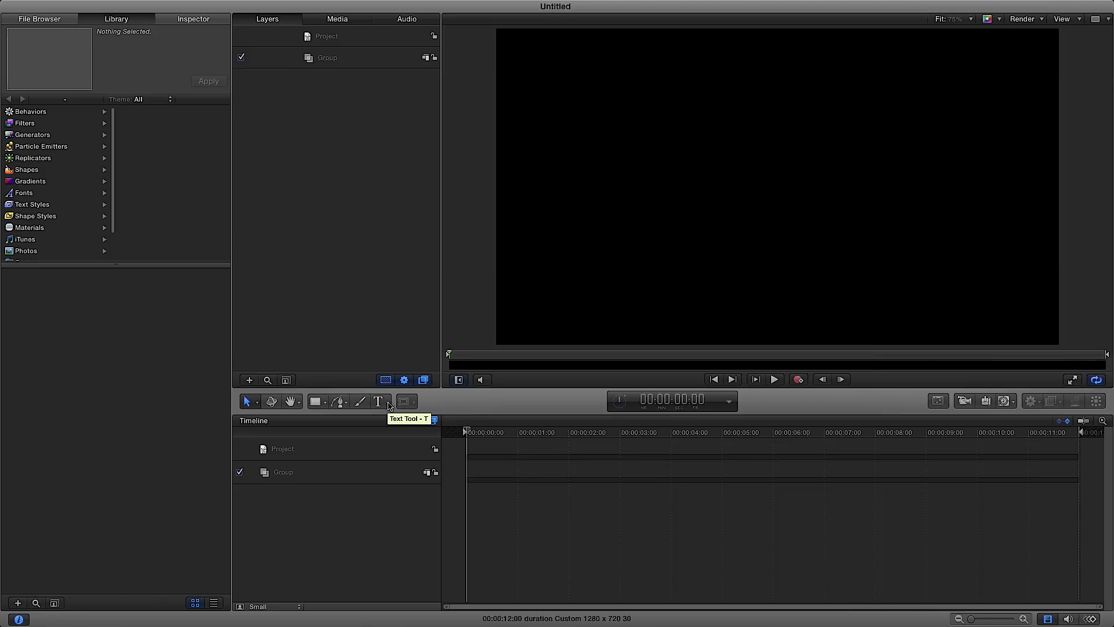
- Draw a 3D Text box across the top of the canvas, type '3DTEXT', and show its Inspector settings
click(380, 417)
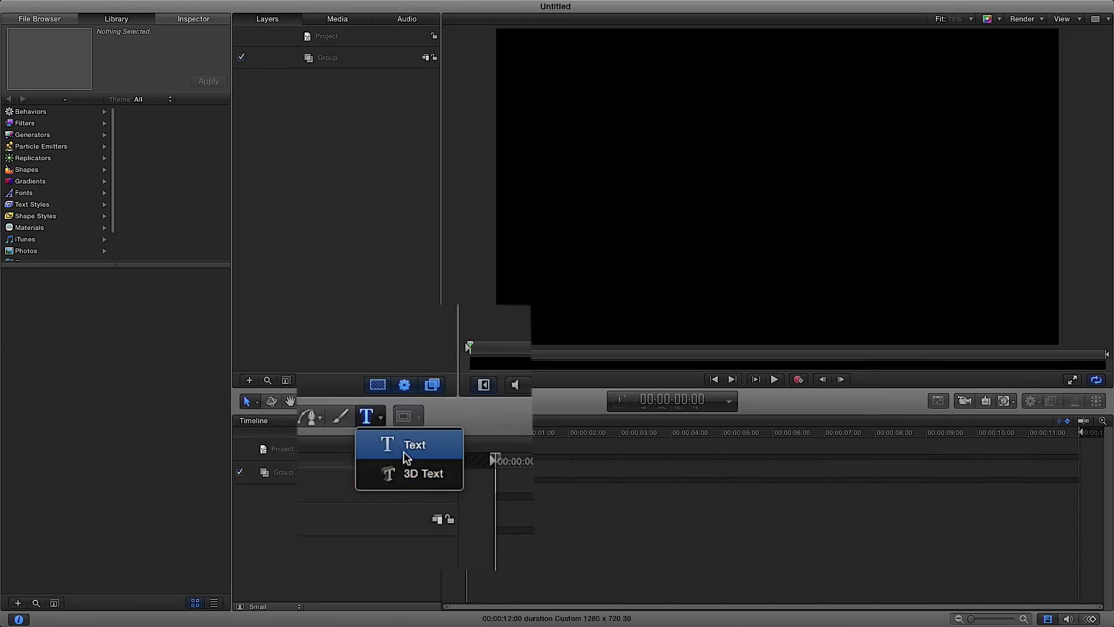
click(403, 474)
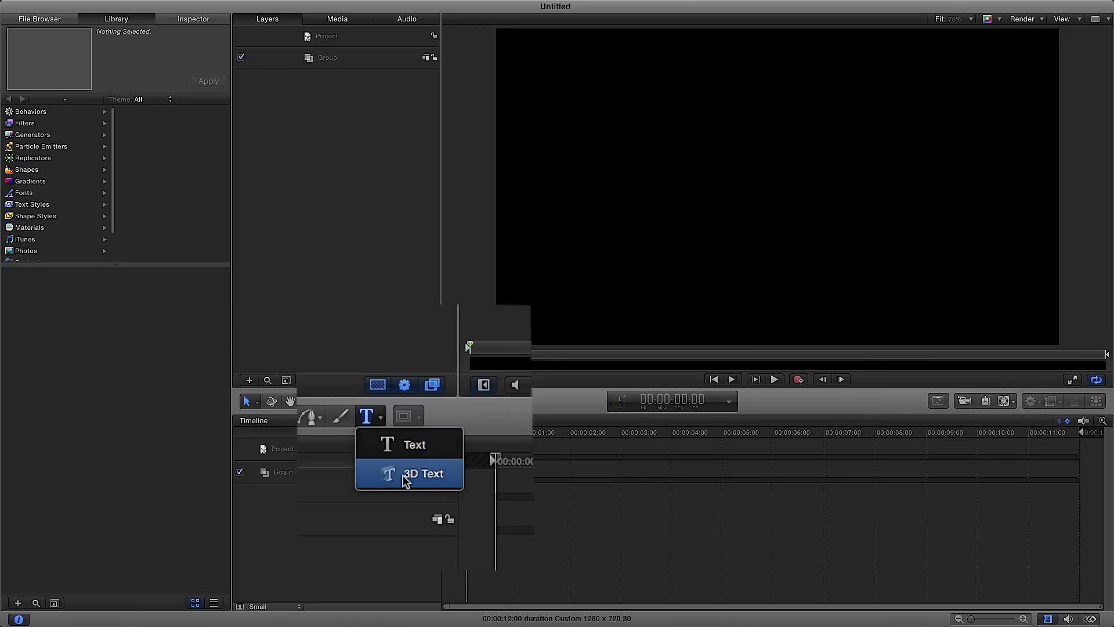
drag(524, 47, 1030, 328)
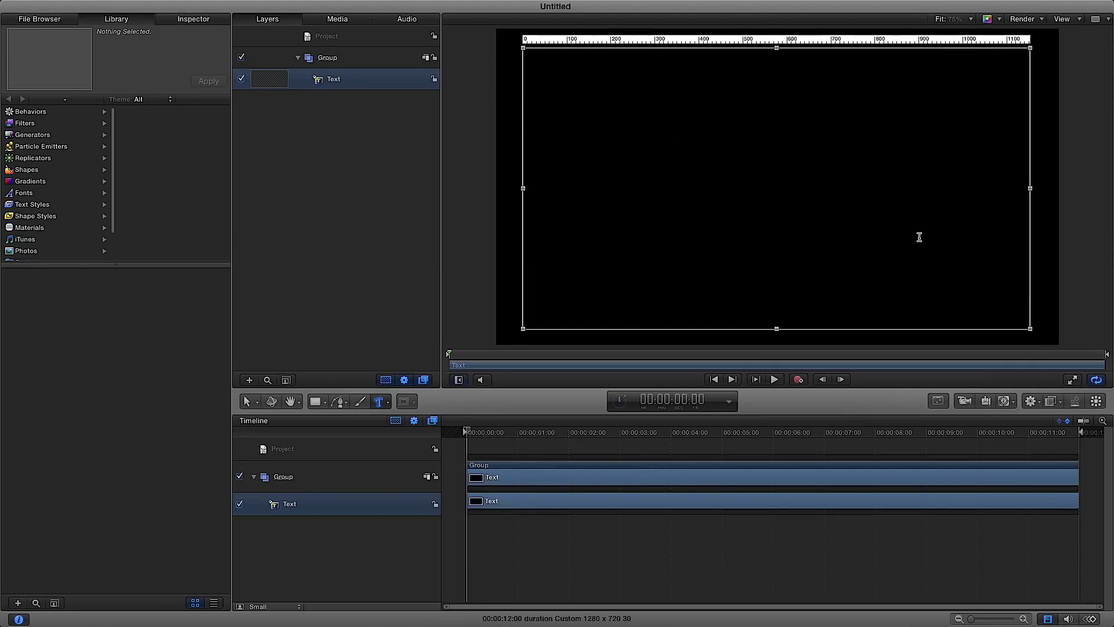
text(3dTEXT)
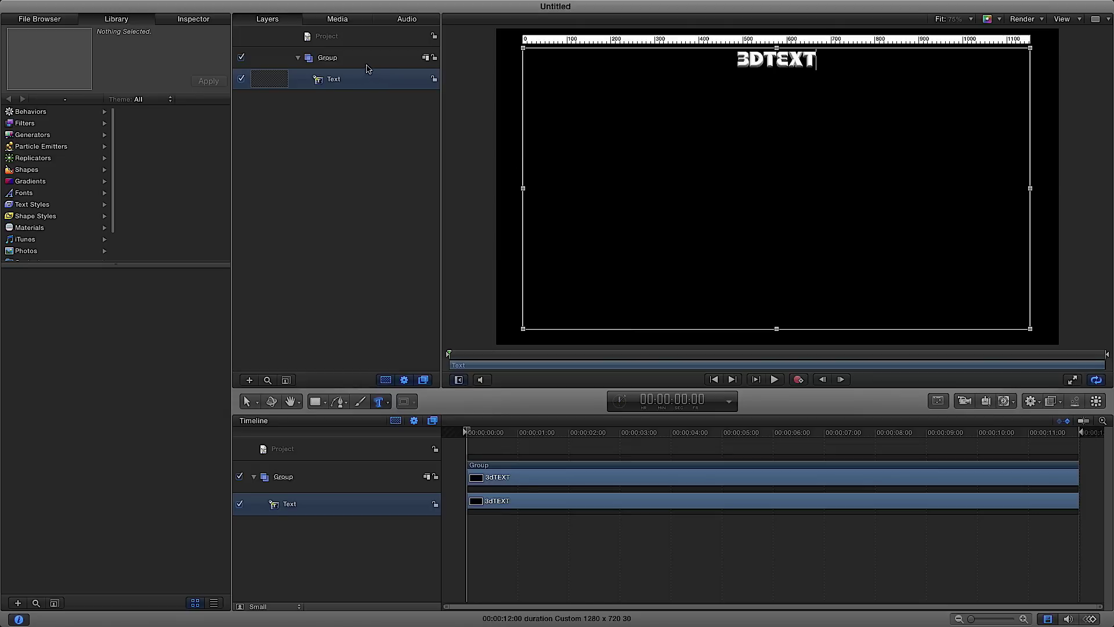
key(Escape)
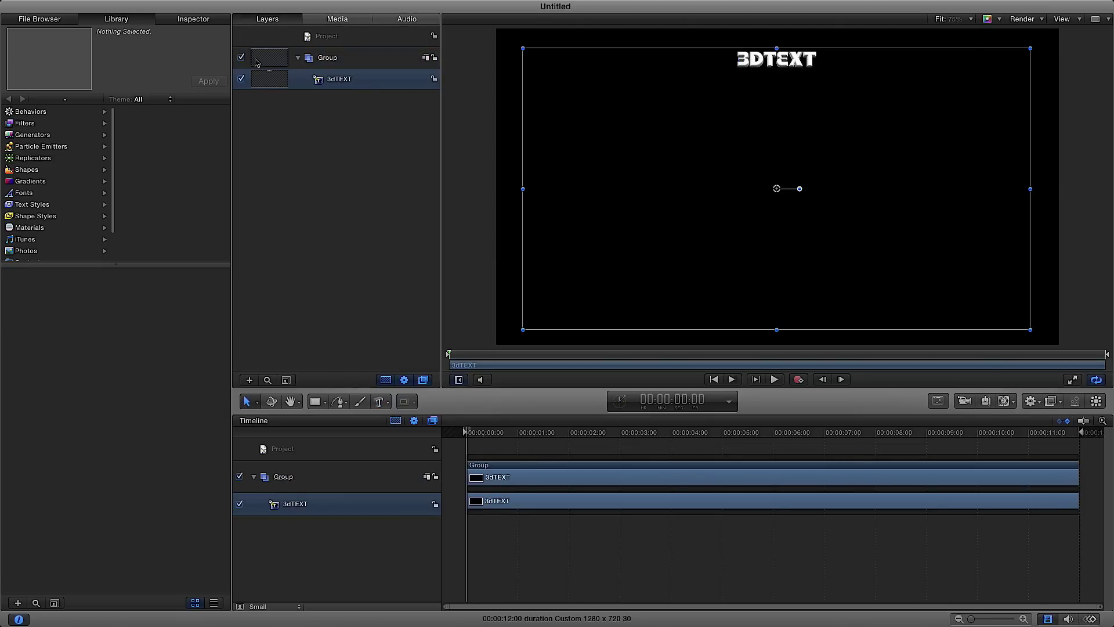
click(177, 20)
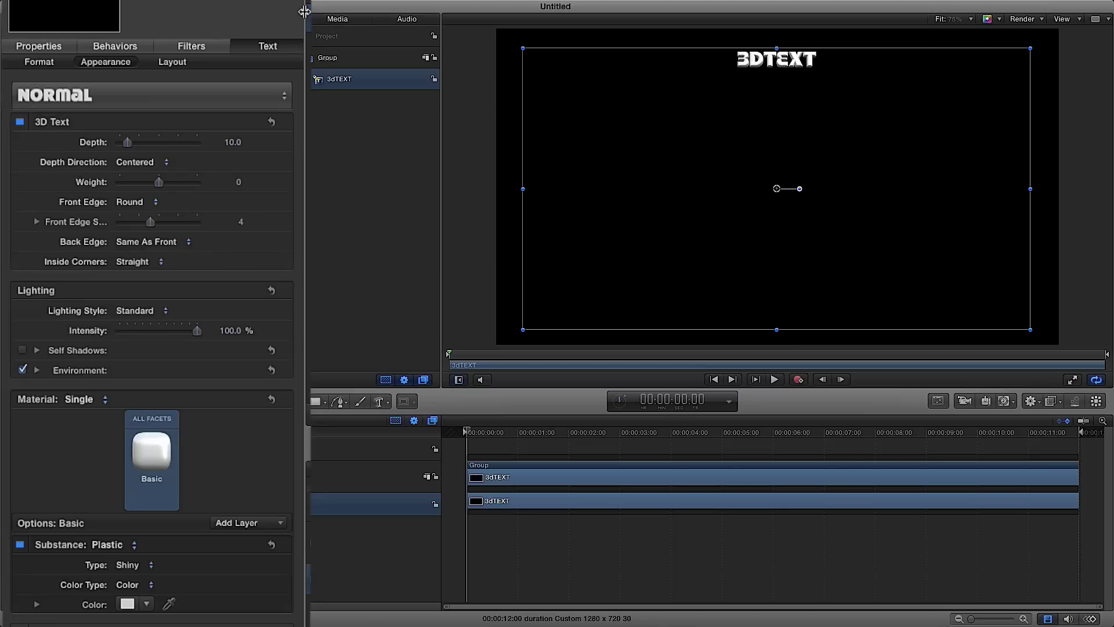
- Look through the Inspector's Properties, Behaviors and Filters panes, then return to Text
click(37, 63)
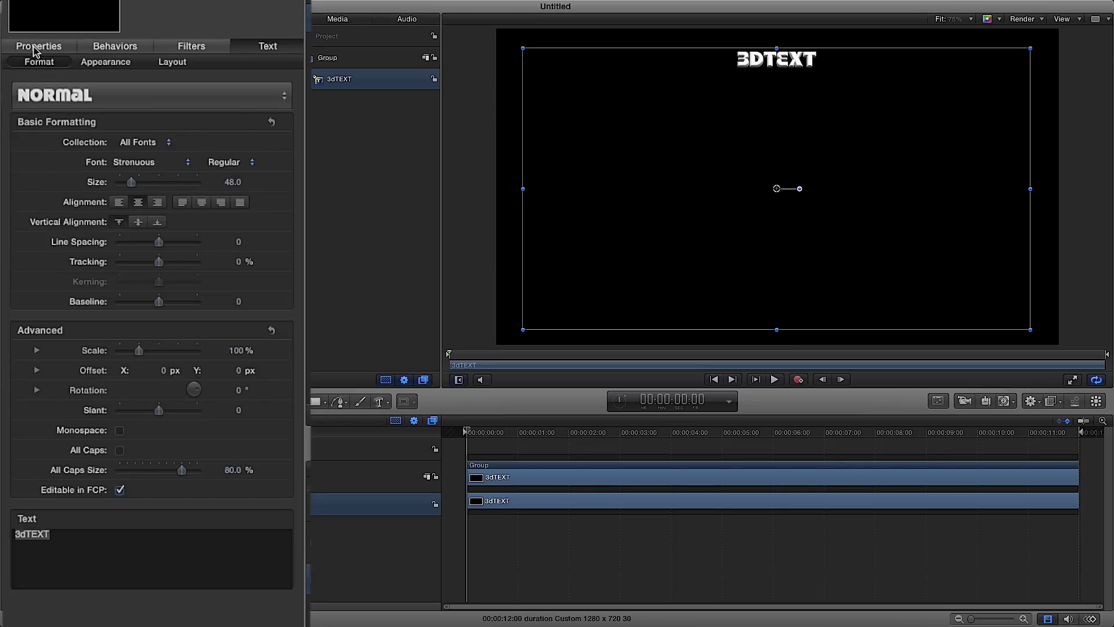
click(36, 48)
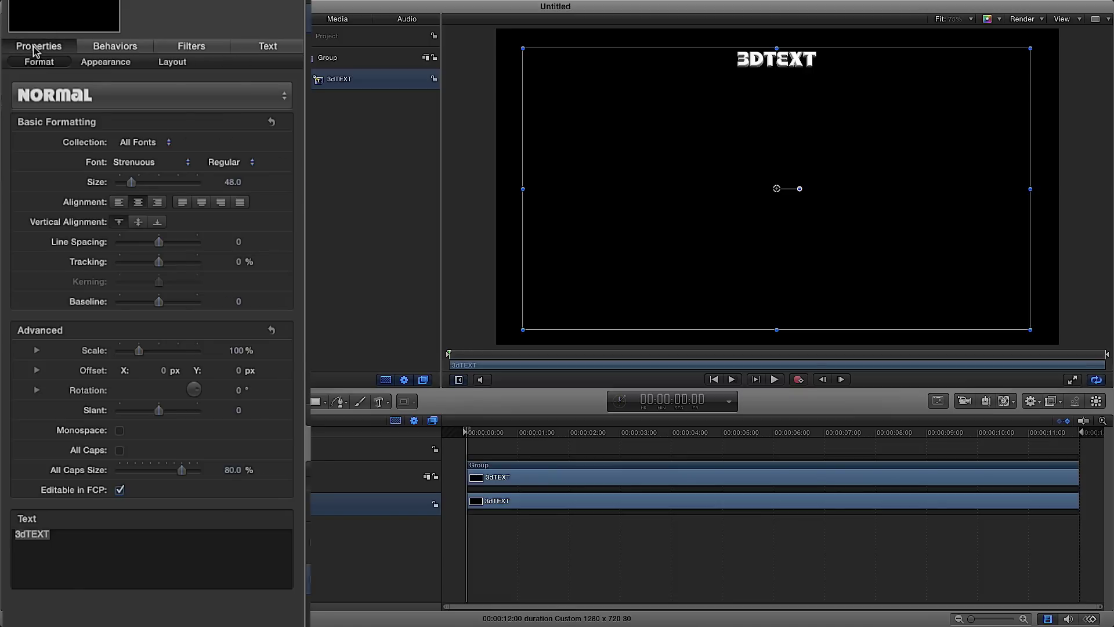
click(119, 46)
click(204, 47)
click(271, 48)
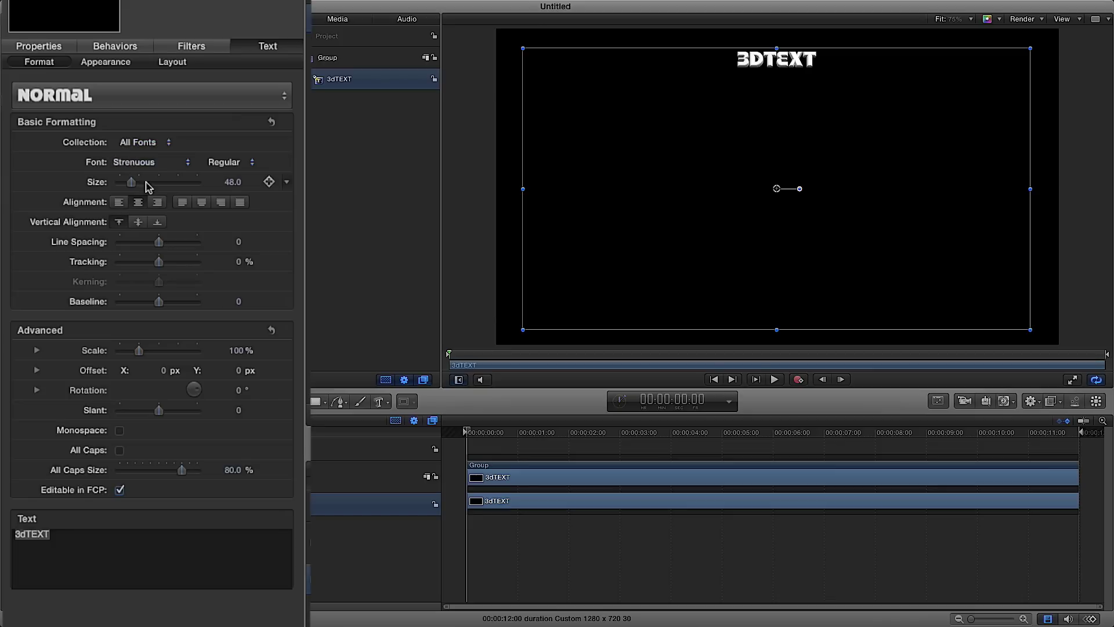
- Review the Text Layout and Appearance settings, ending on the Text Format pane
click(175, 66)
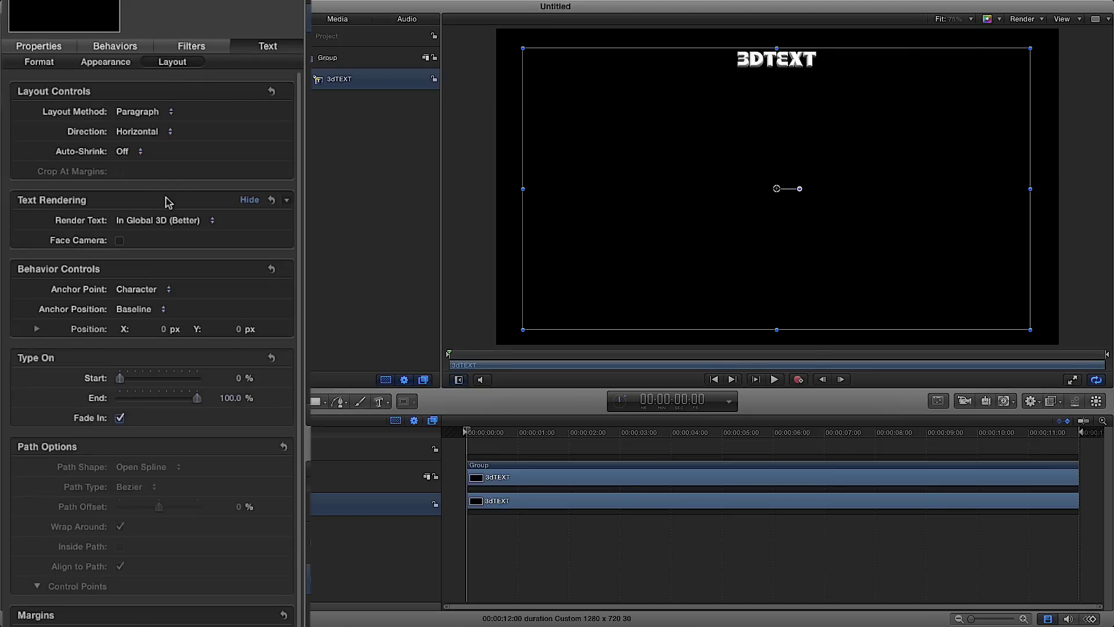
scroll(169, 204, down, 2)
scroll(145, 164, up, 2)
click(97, 66)
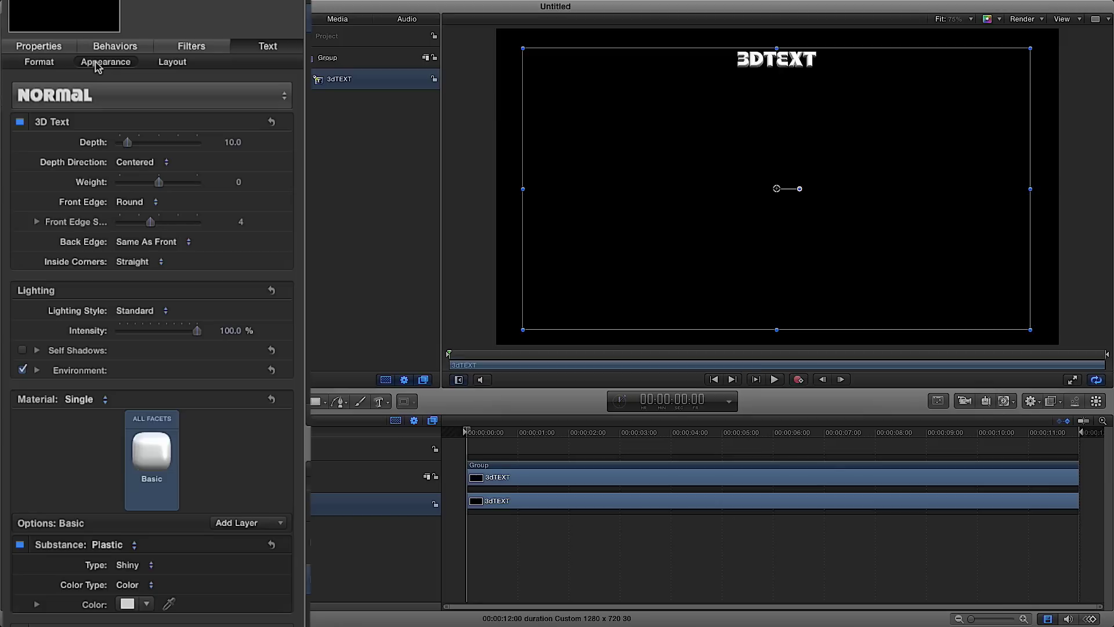
click(49, 65)
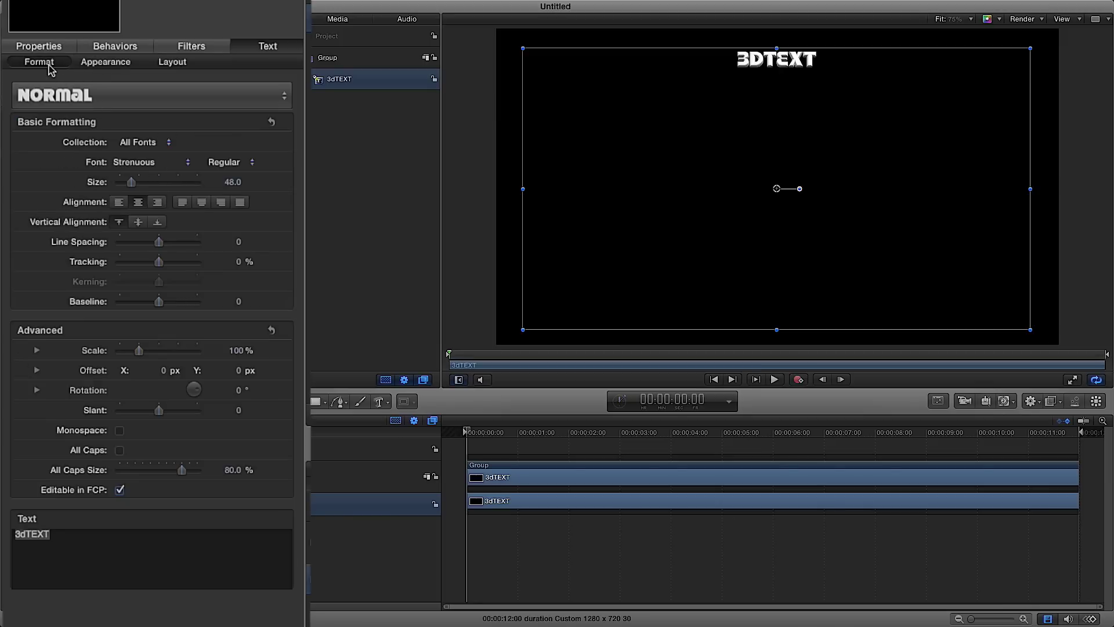
- Enlarge the 3DTEXT font to size 288 and drag the text down to the frame's centre
drag(131, 182, 237, 191)
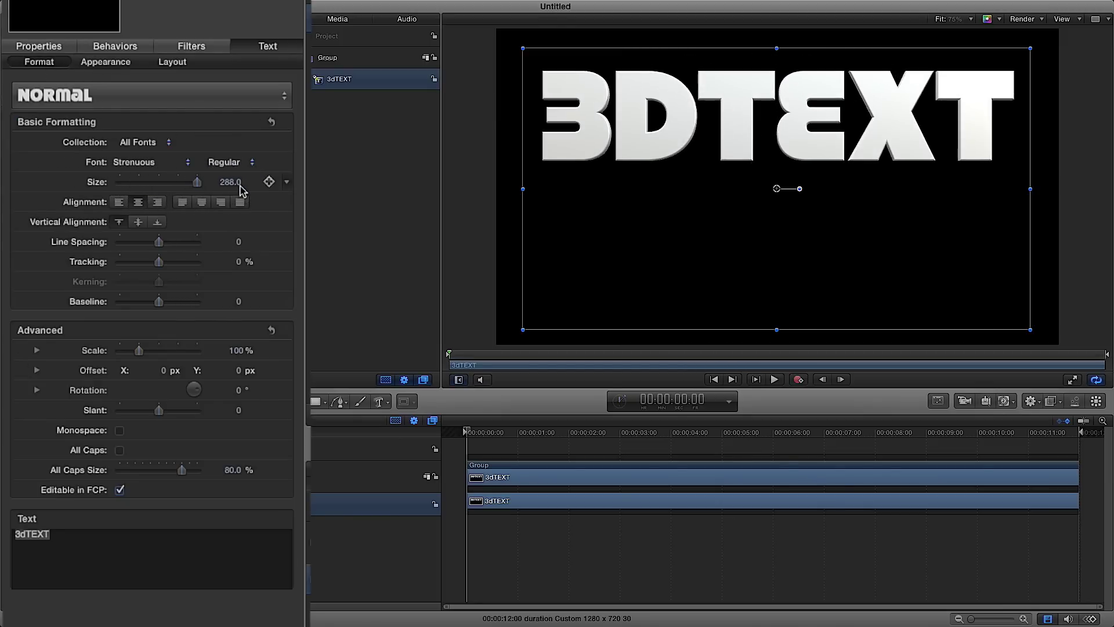
click(109, 64)
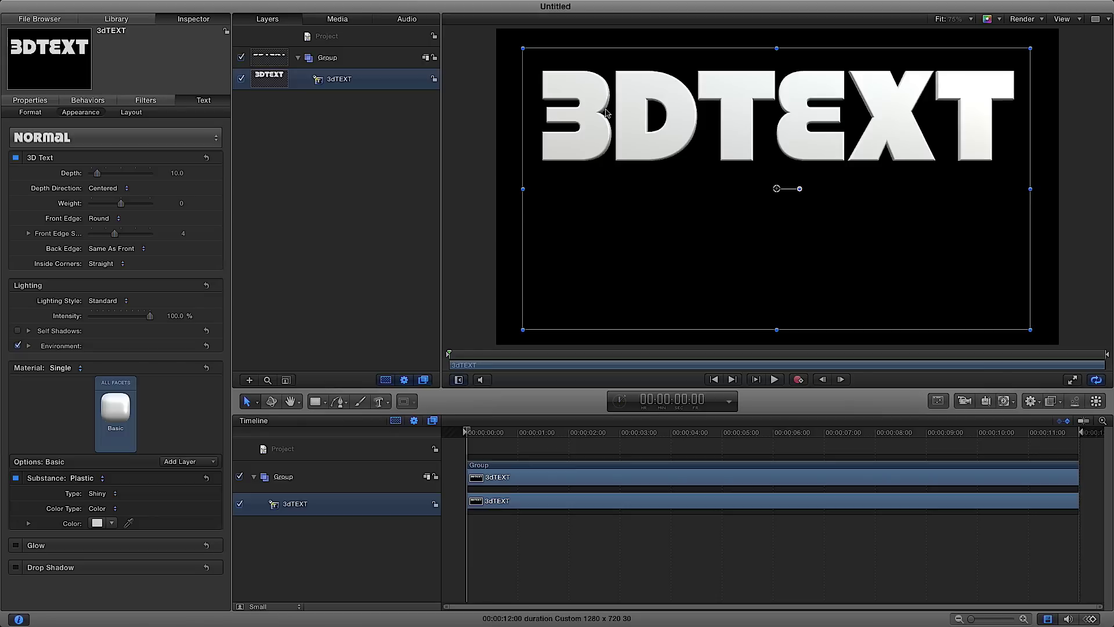
drag(776, 189, 778, 251)
click(343, 58)
click(350, 80)
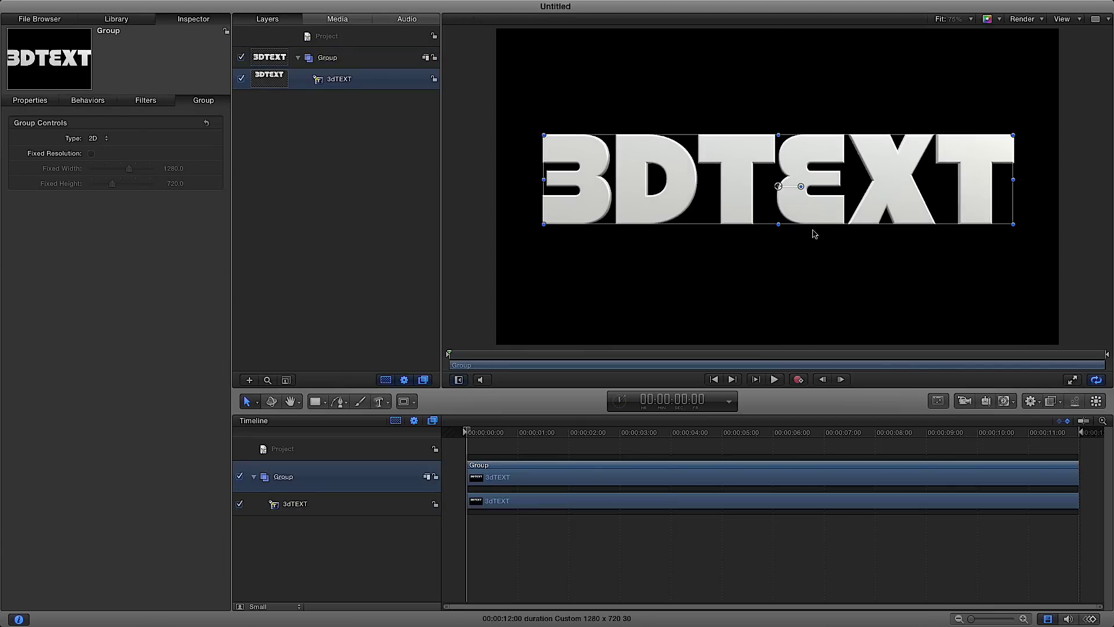
click(422, 61)
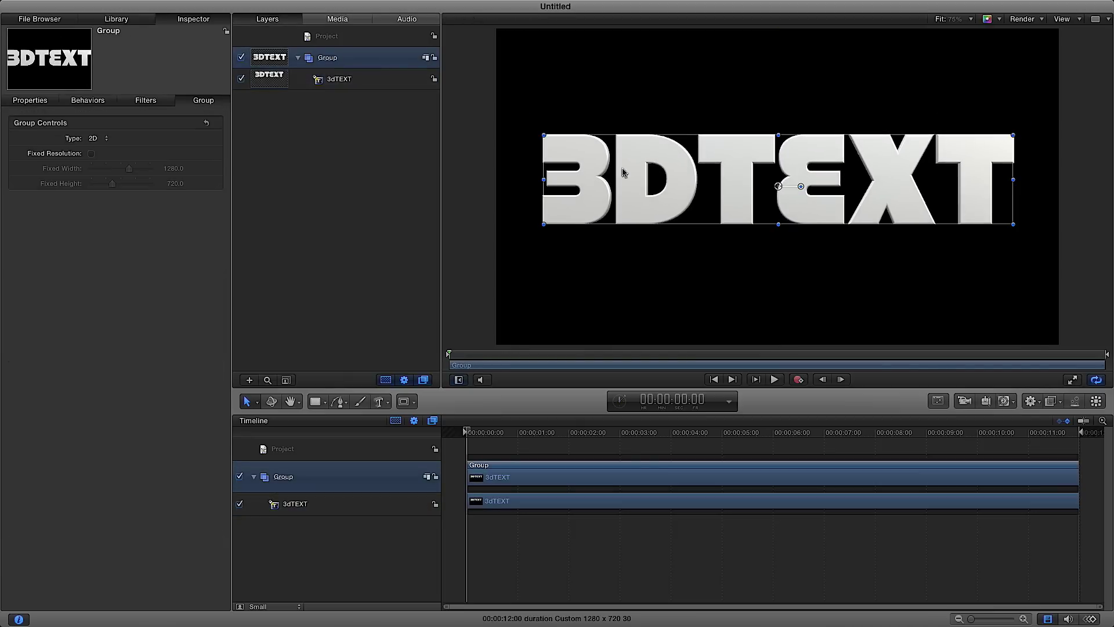
drag(779, 194, 778, 185)
click(738, 94)
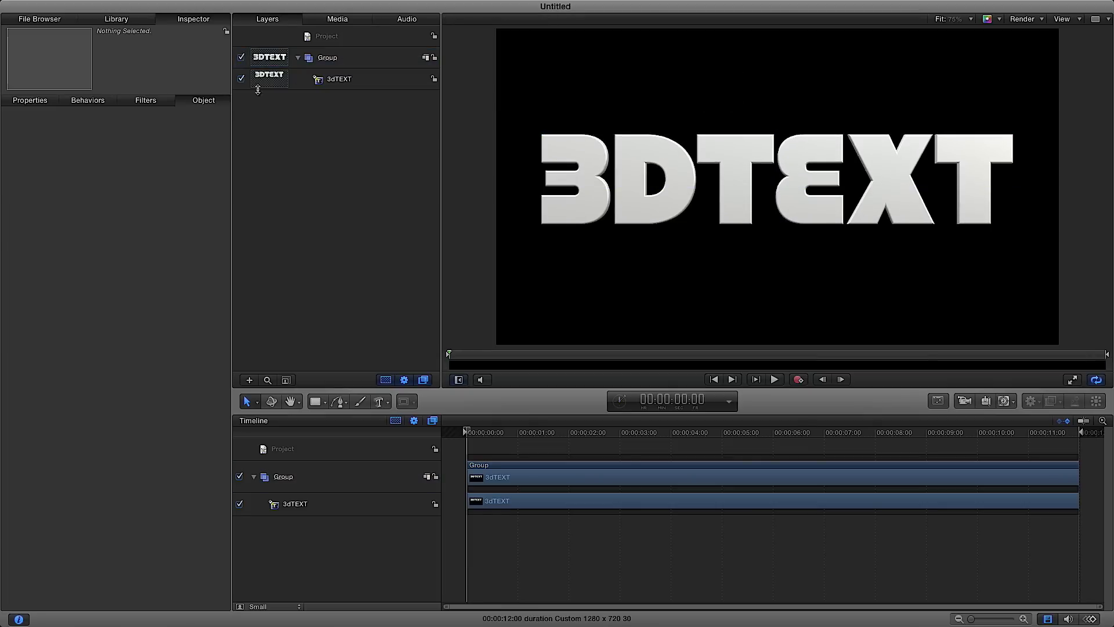
click(348, 77)
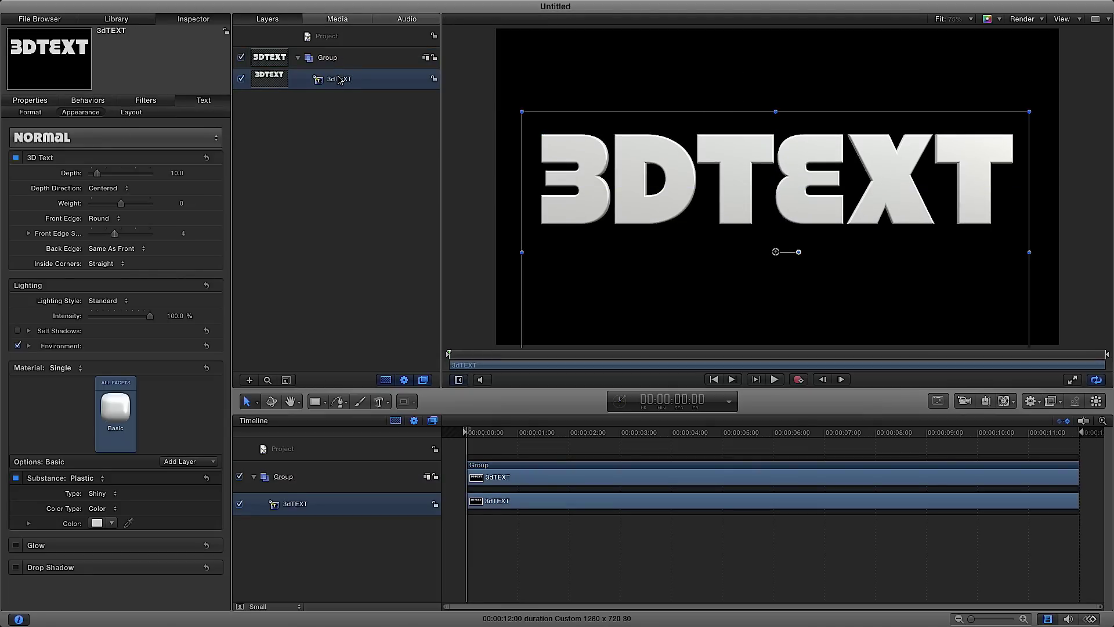
mouse_move(98, 159)
- Apply the 3D Styles > Basic 3D preset to the text, deepening the extrusion to 74
click(179, 141)
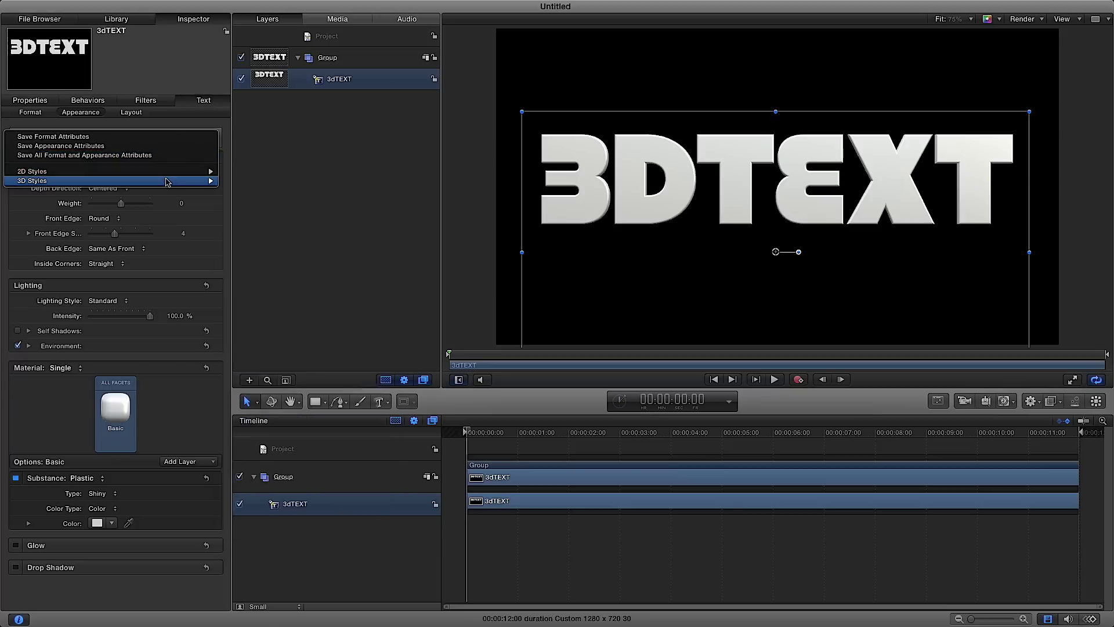
mouse_move(167, 185)
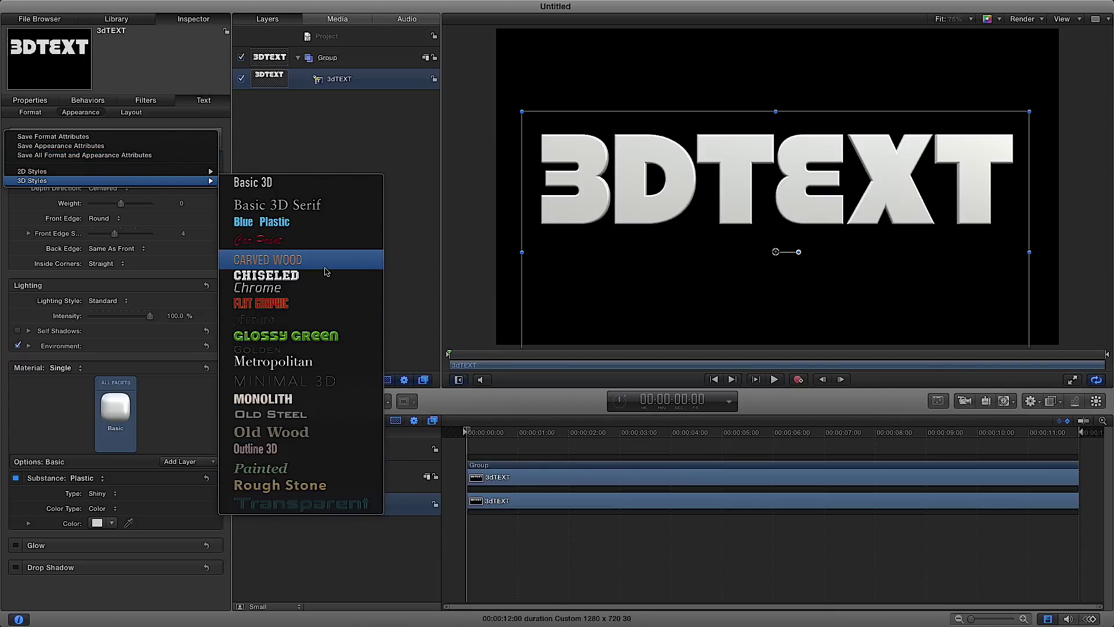
click(302, 185)
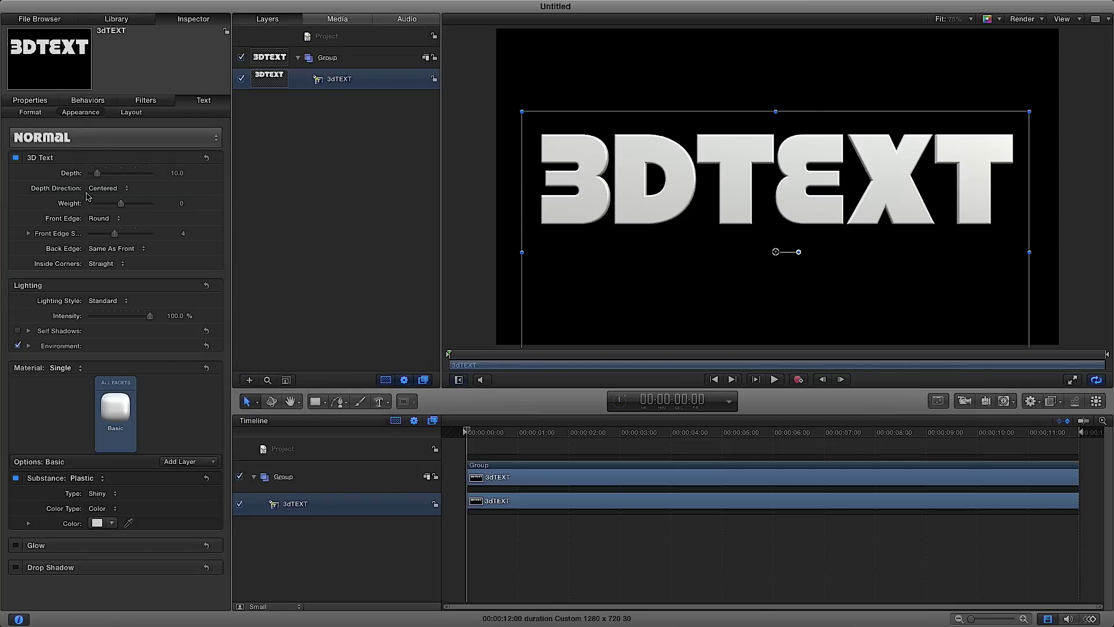
drag(97, 173, 107, 173)
- Set Depth Direction to Centered and reduce the letter Weight to -0.66
drag(151, 212, 186, 212)
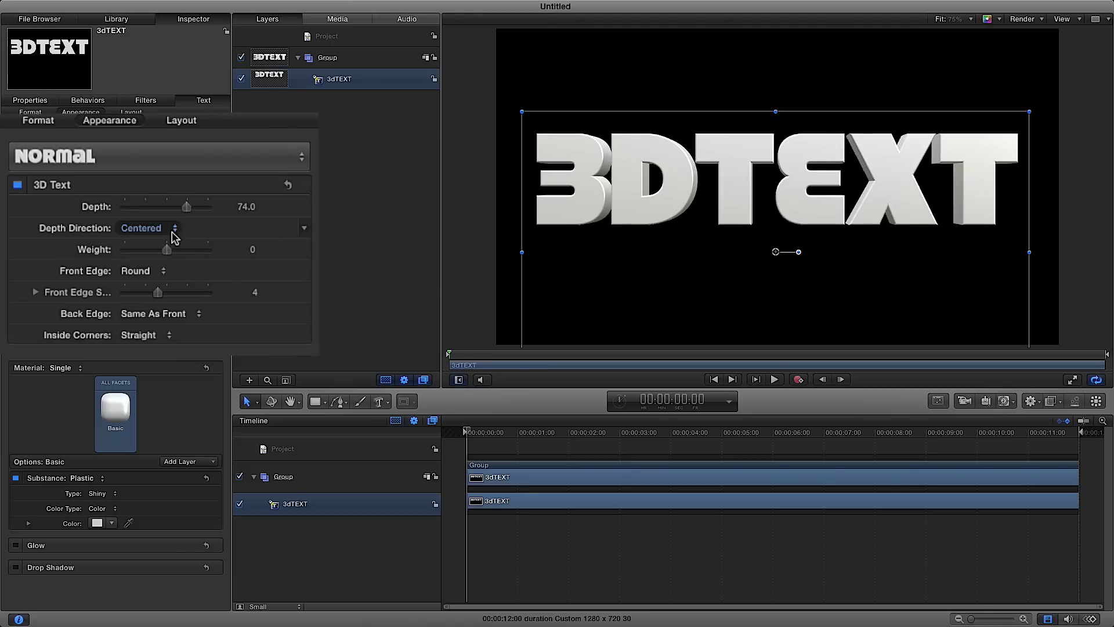
click(174, 231)
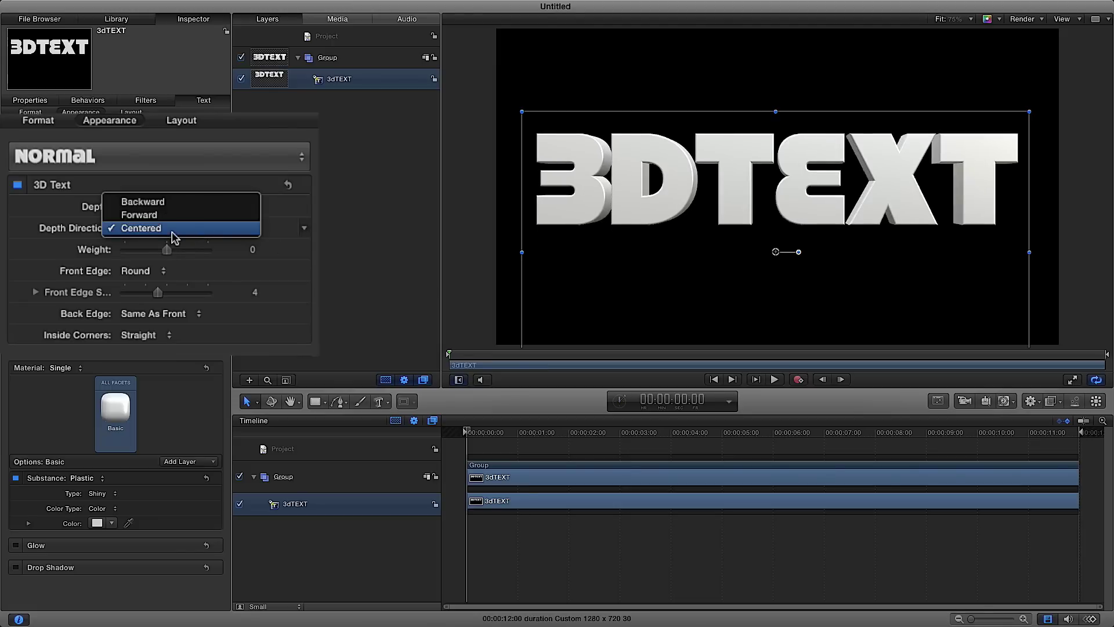
click(174, 226)
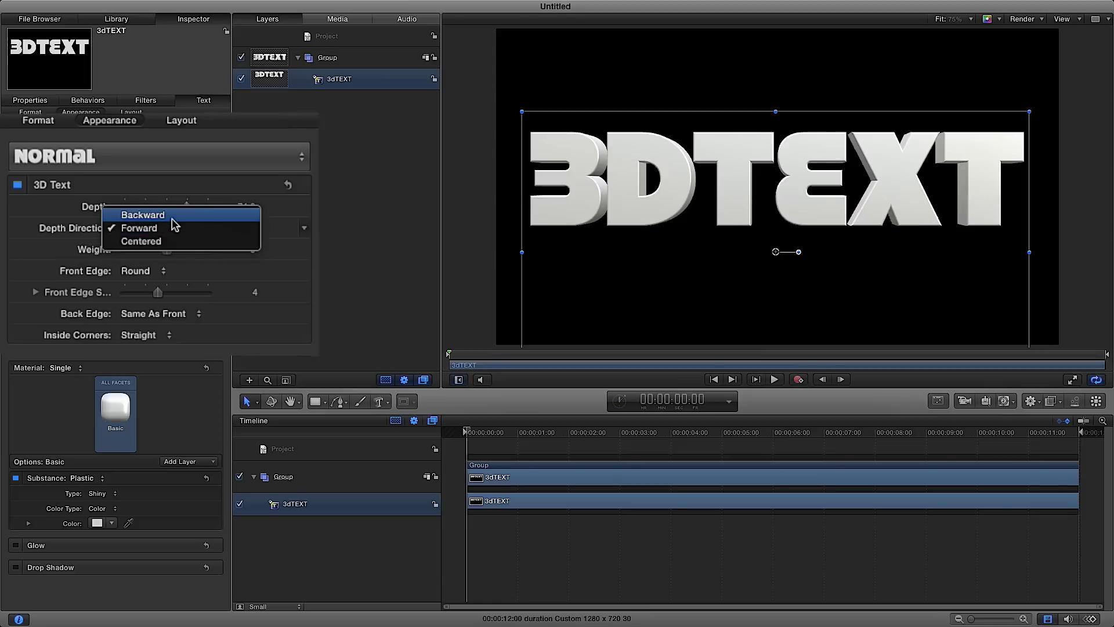
click(172, 220)
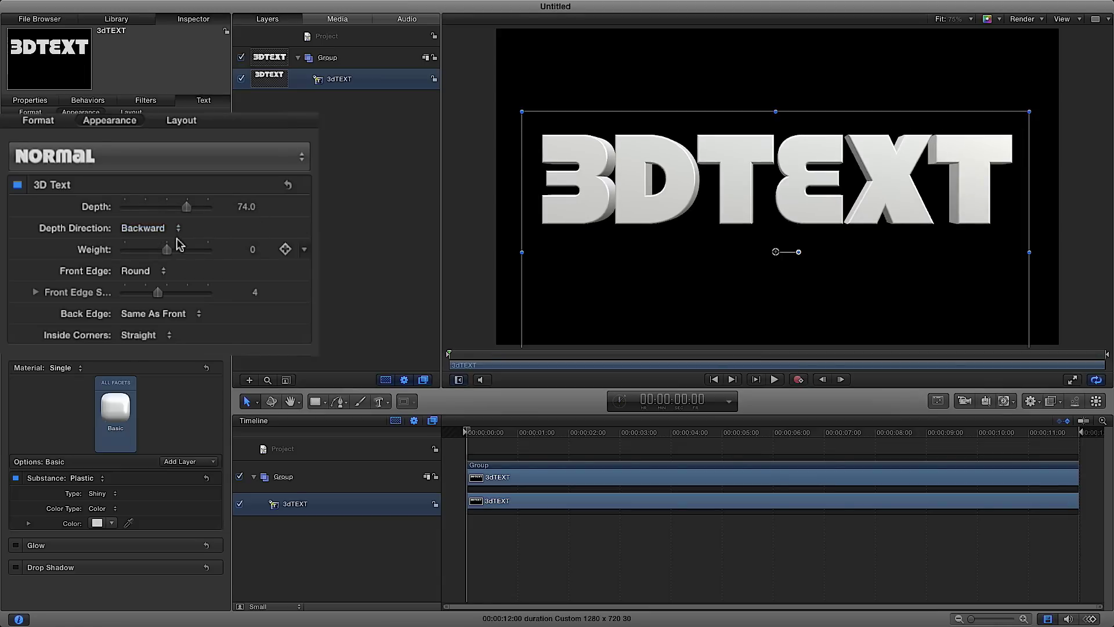
click(174, 228)
click(174, 257)
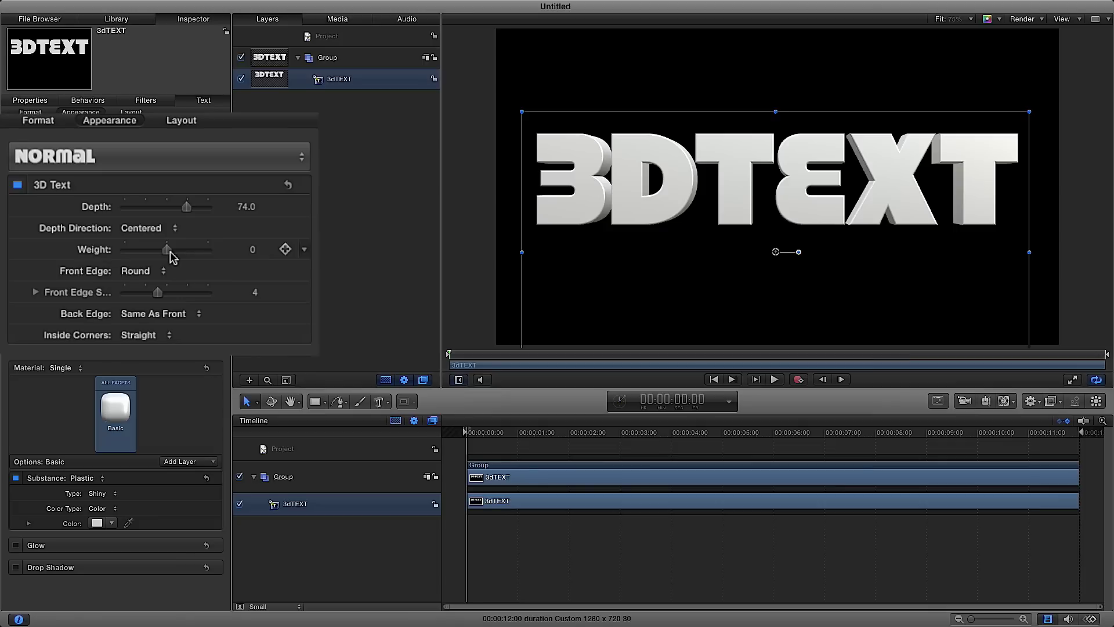
mouse_move(170, 251)
mouse_down()
mouse_move(194, 257)
mouse_move(162, 251)
mouse_up()
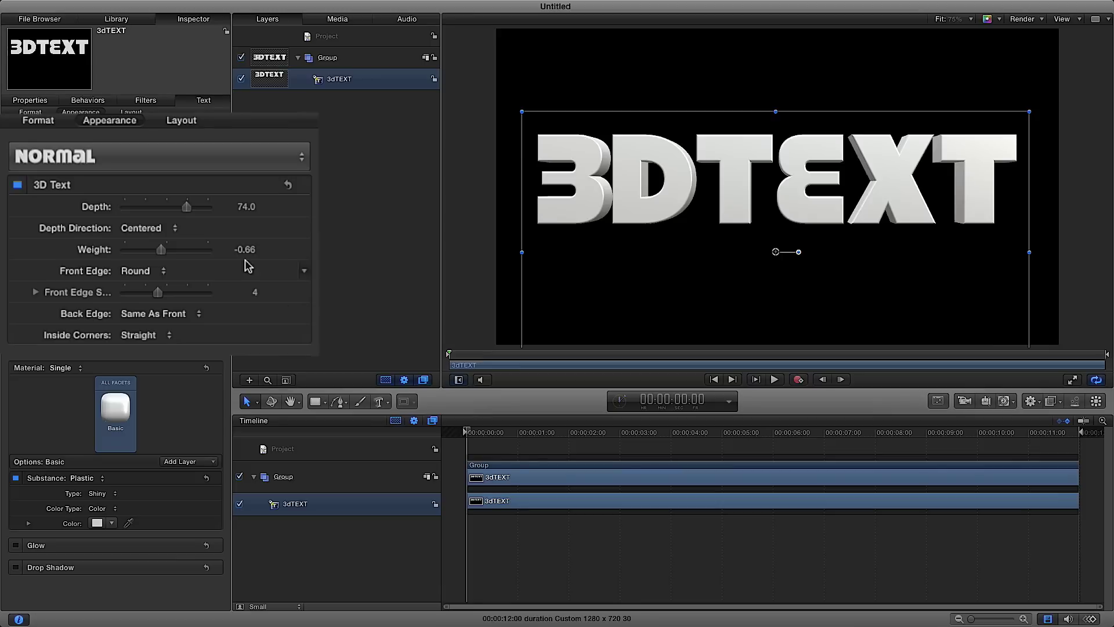
click(286, 250)
drag(469, 432, 521, 432)
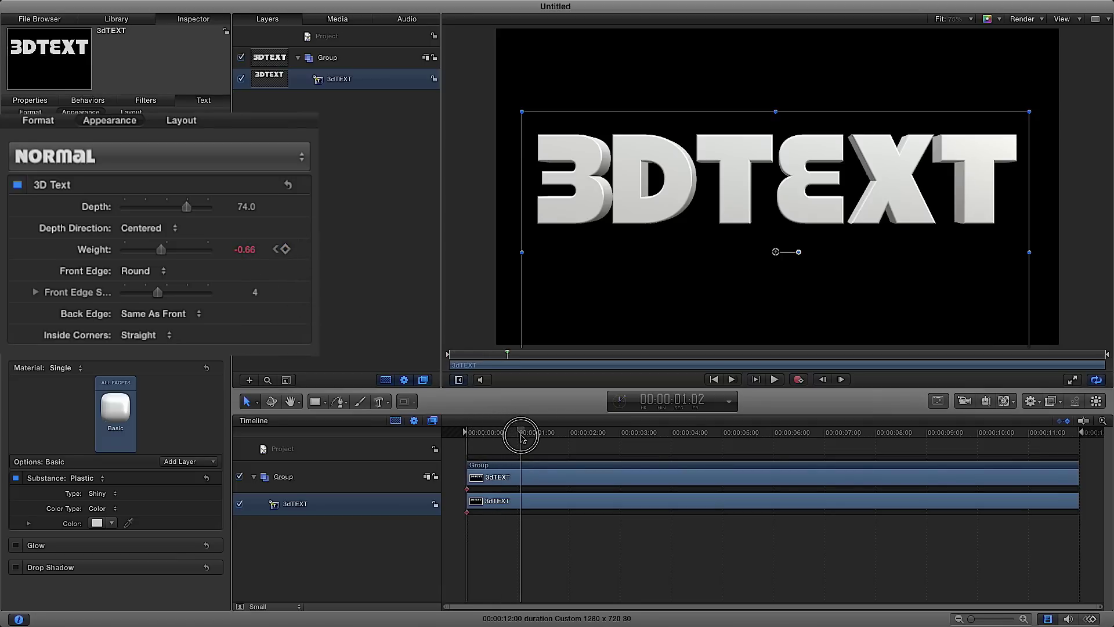
drag(161, 250, 192, 254)
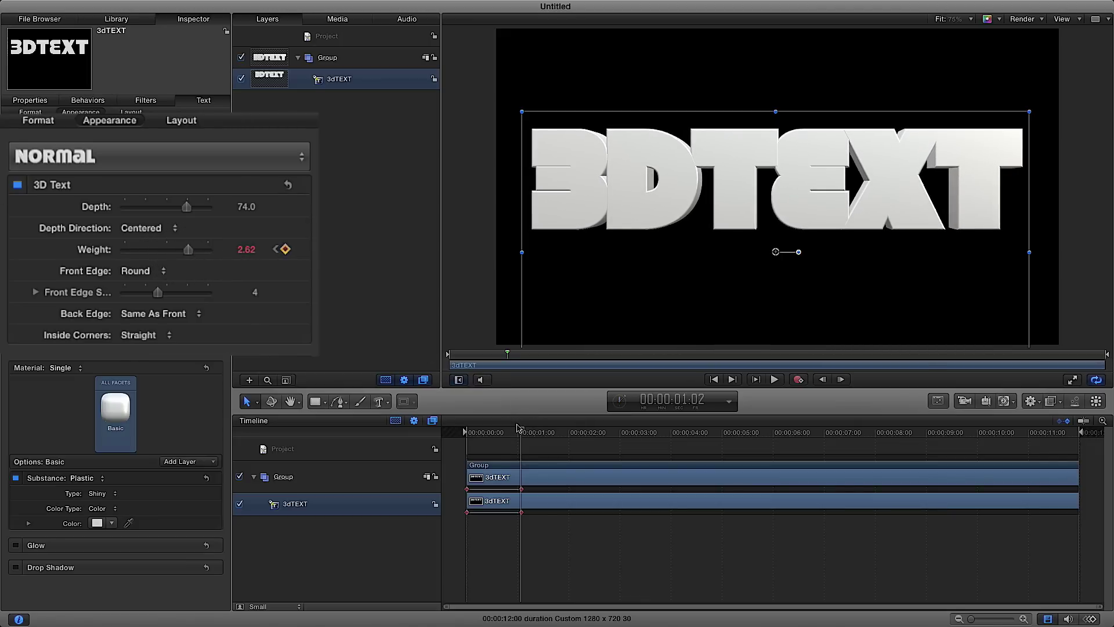
drag(524, 434, 536, 434)
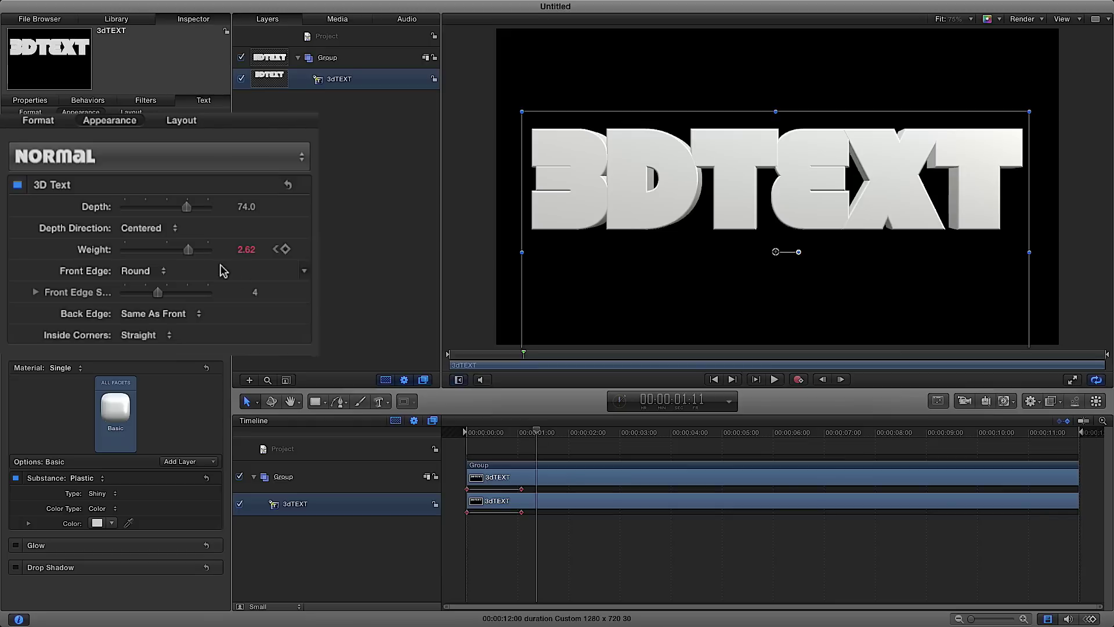
mouse_move(189, 252)
mouse_down()
mouse_move(165, 248)
mouse_move(175, 248)
mouse_up()
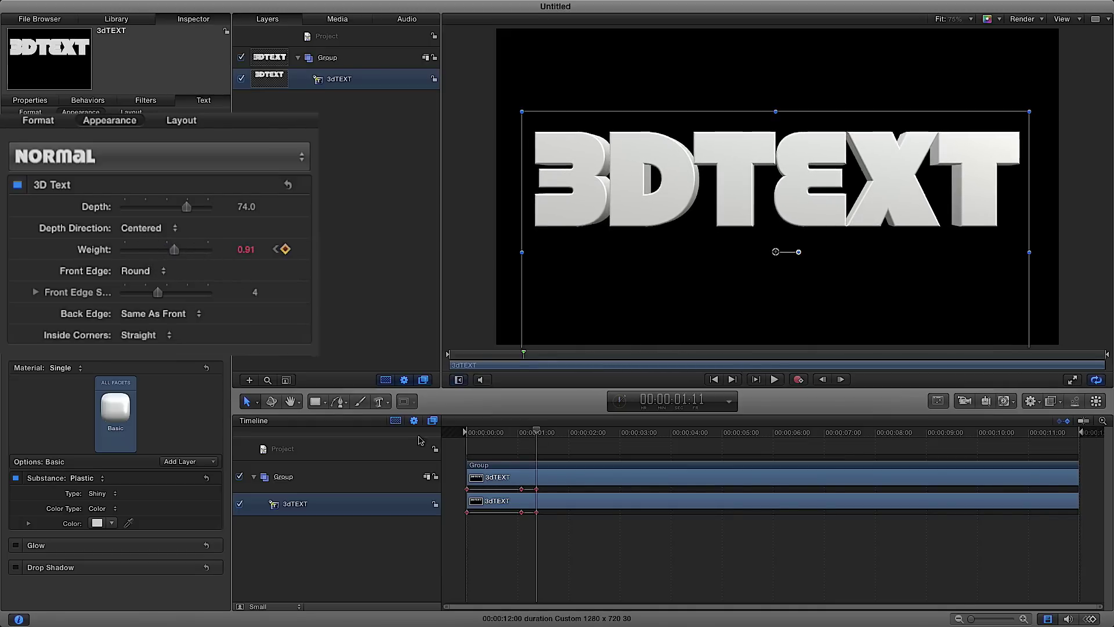
drag(522, 492, 491, 492)
drag(538, 434, 462, 435)
click(774, 379)
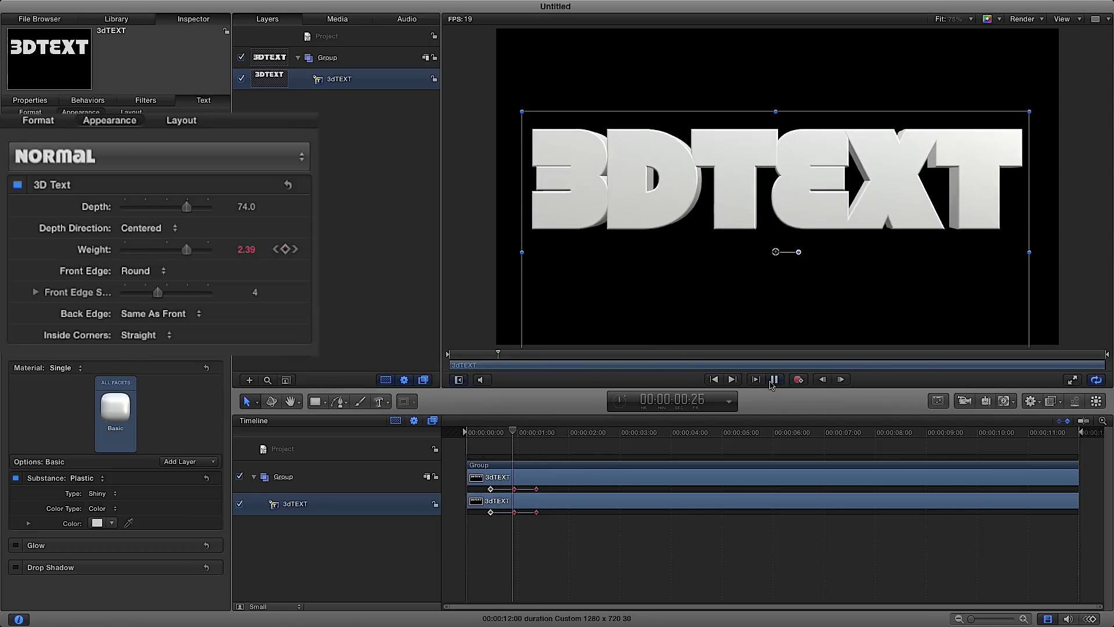
click(773, 380)
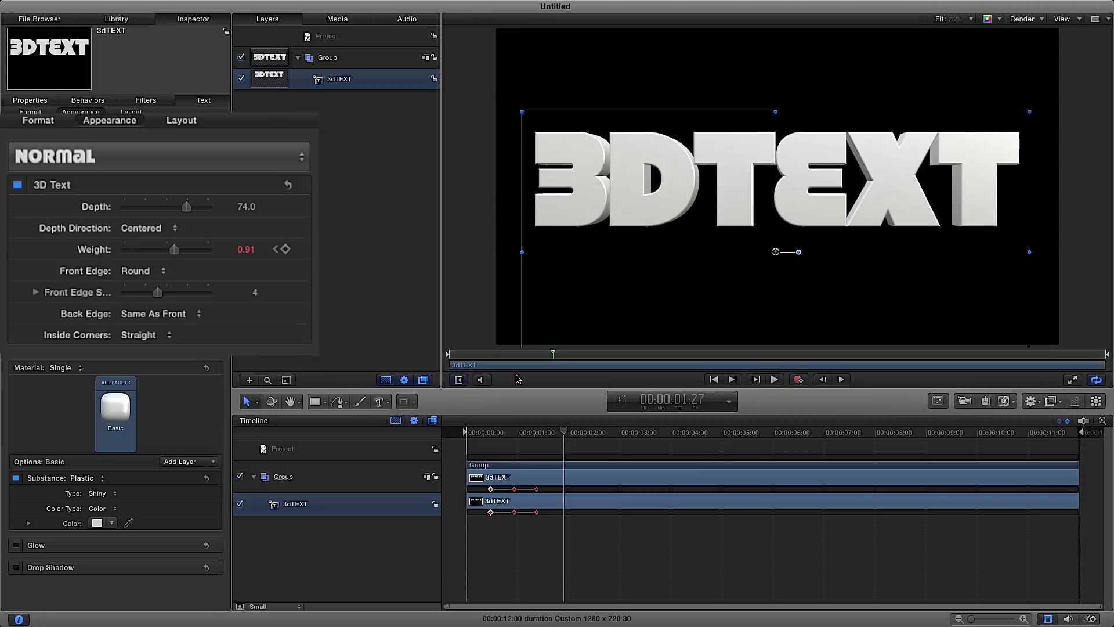
click(537, 490)
key(Delete)
key(Delete)
key(Delete)
drag(564, 431, 453, 445)
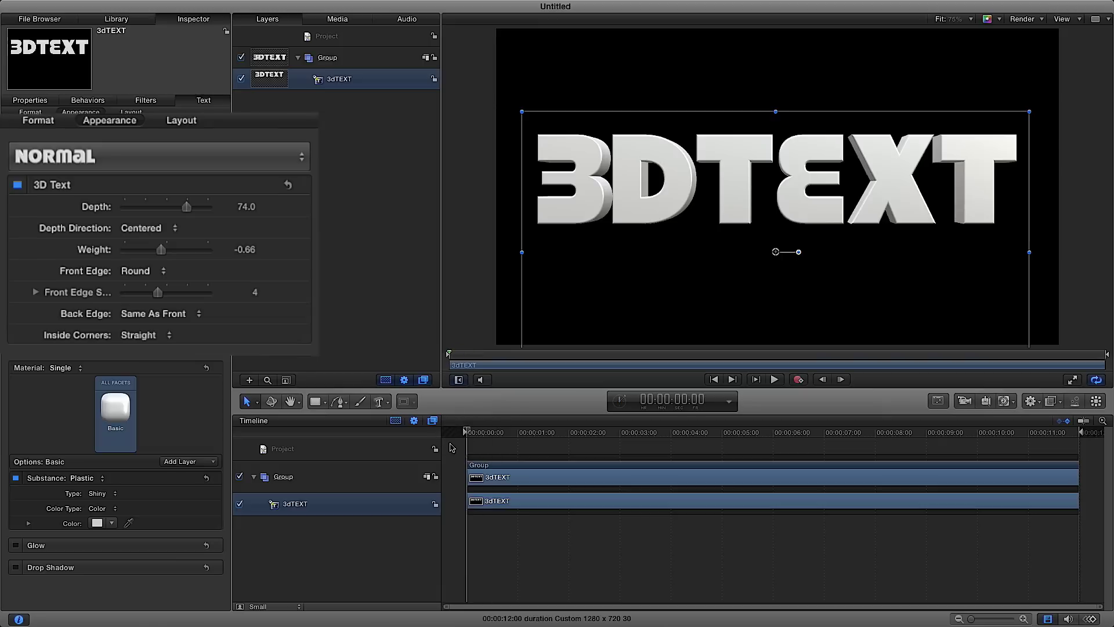
- Set Weight to -0.27 and a Groove front edge of size 7.56 with a narrower width
drag(161, 249, 161, 253)
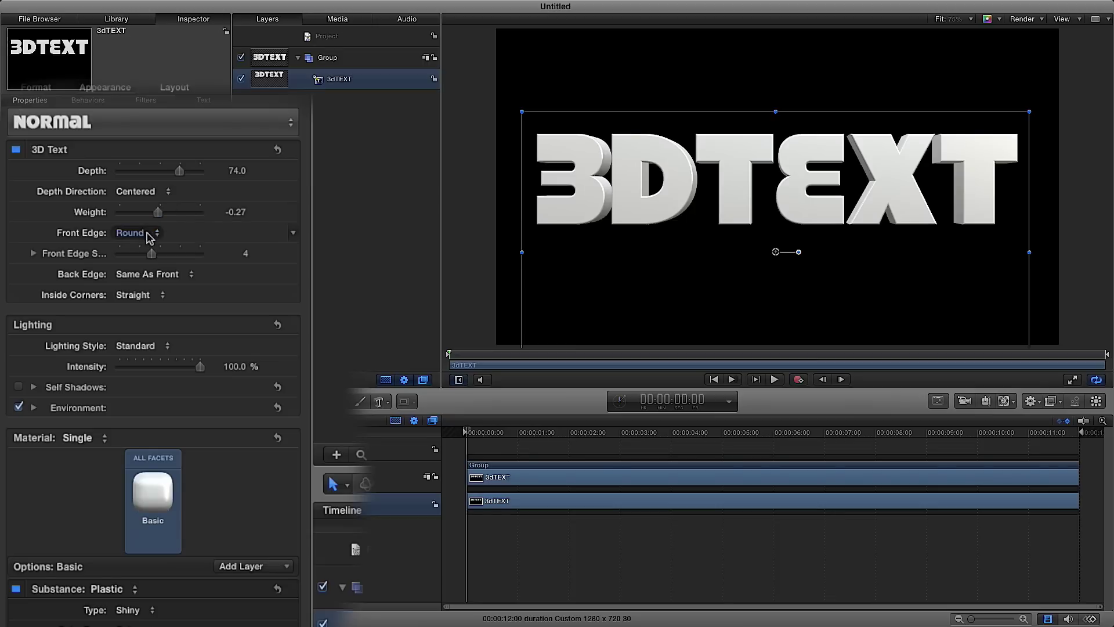
click(152, 235)
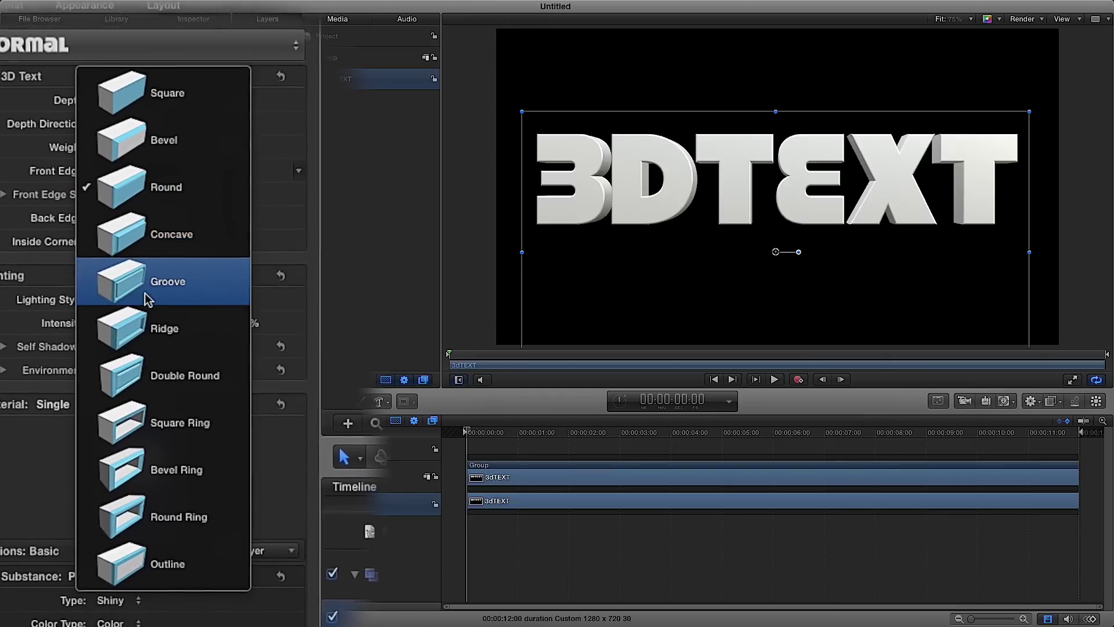
click(130, 268)
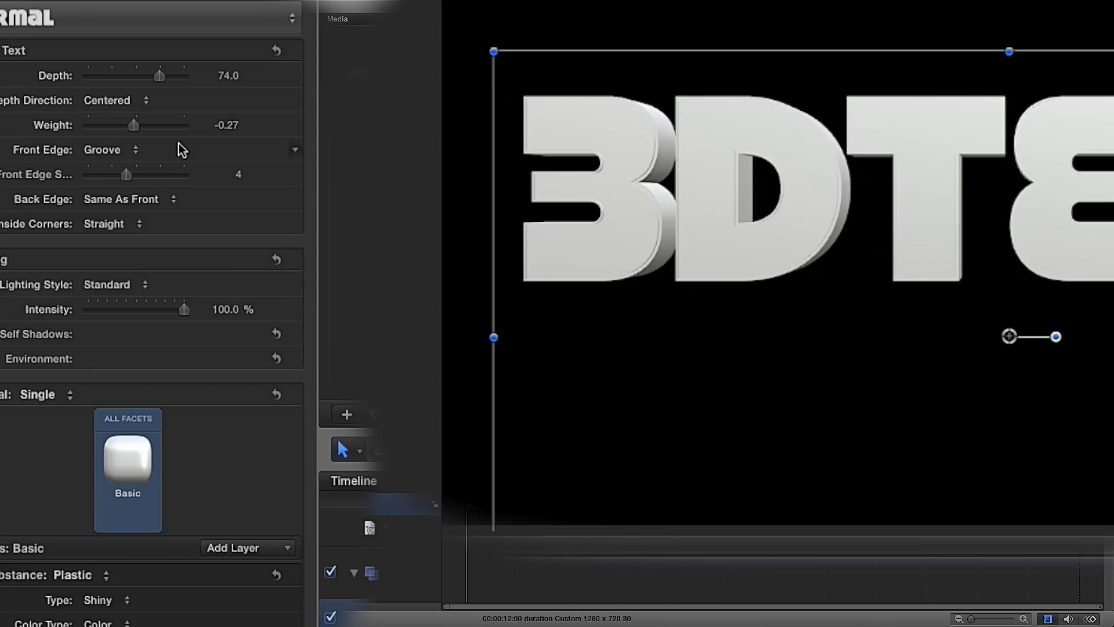
drag(128, 180, 168, 179)
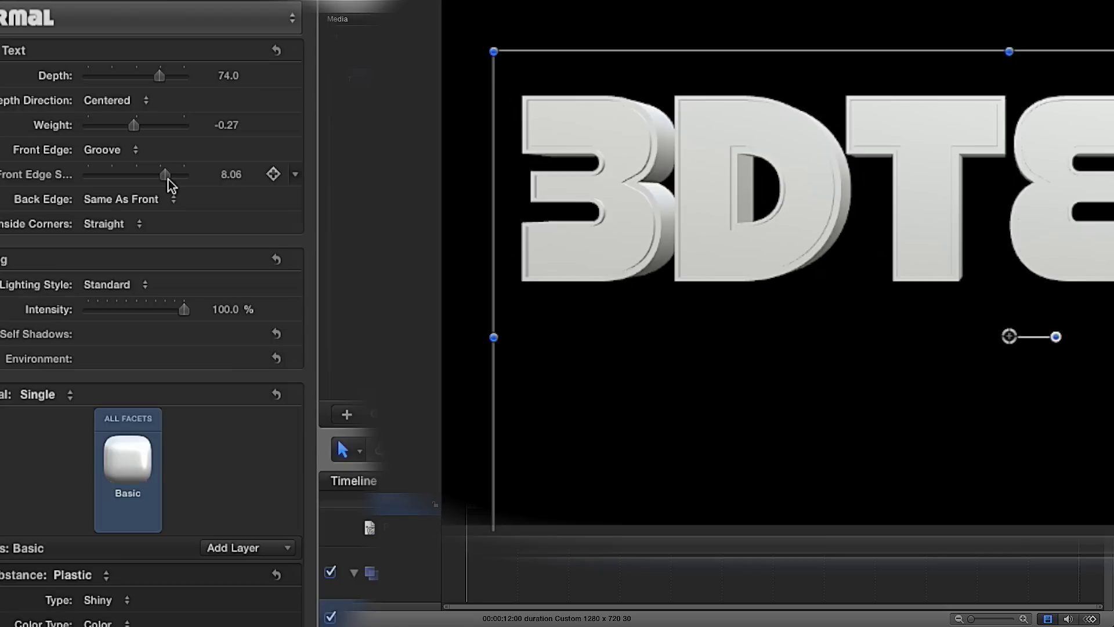
click(4, 174)
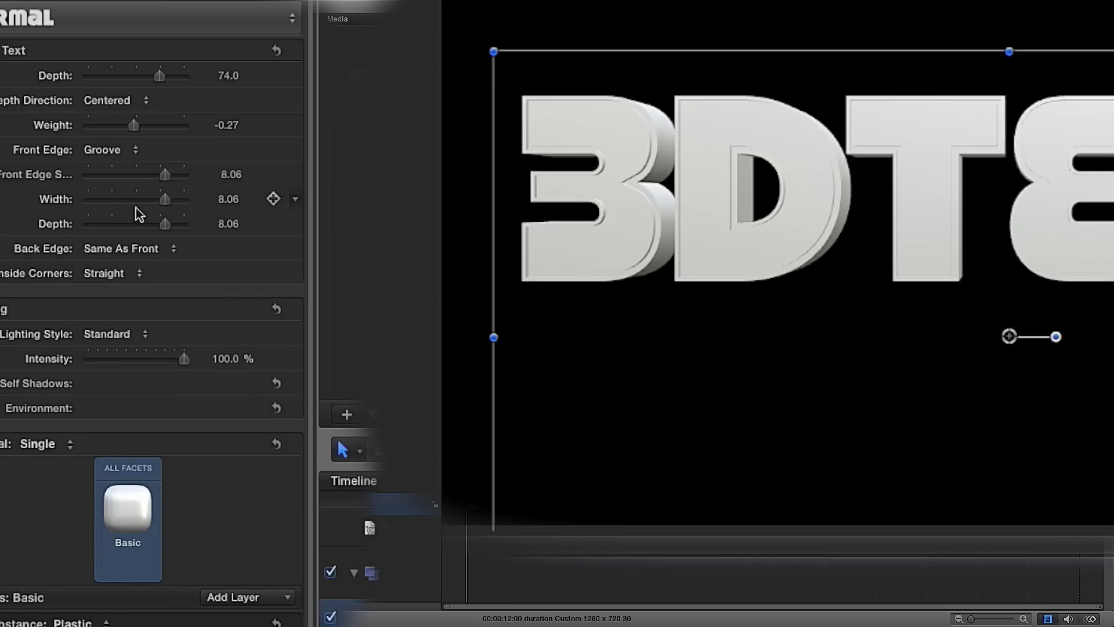
drag(168, 199, 163, 227)
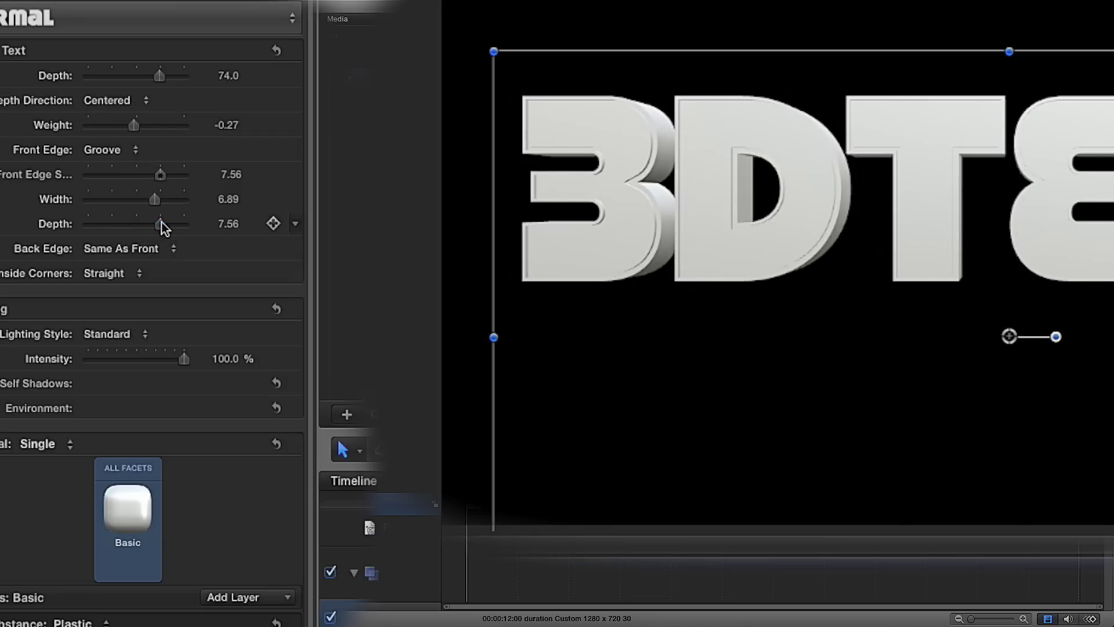
click(5, 176)
click(172, 208)
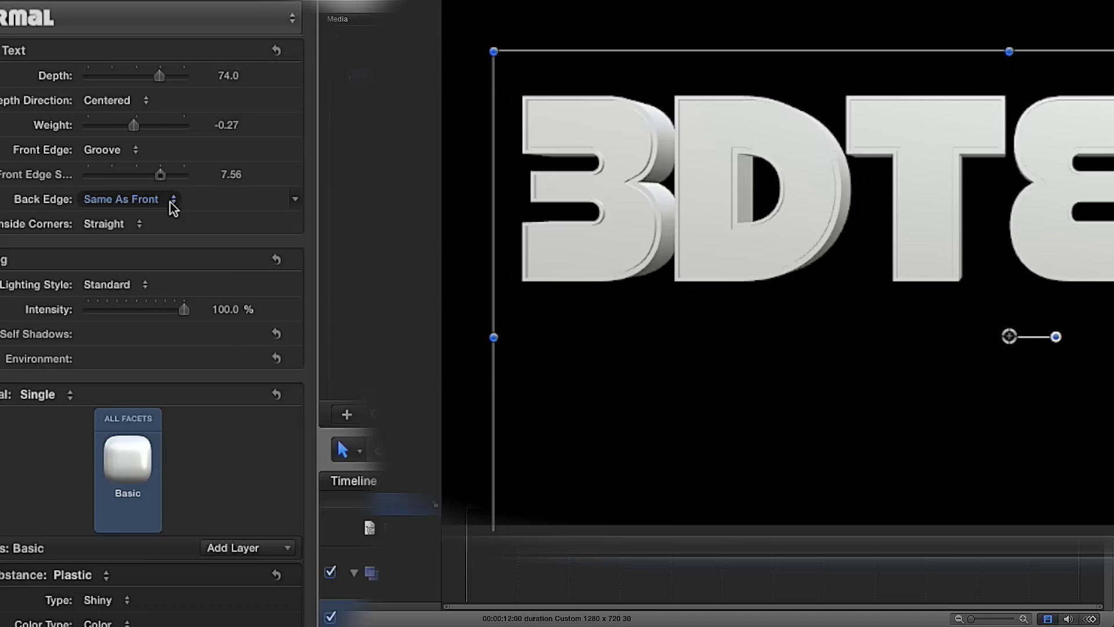
- Keep Back Edge as Same As Front and nudge the text slightly down and right
click(173, 203)
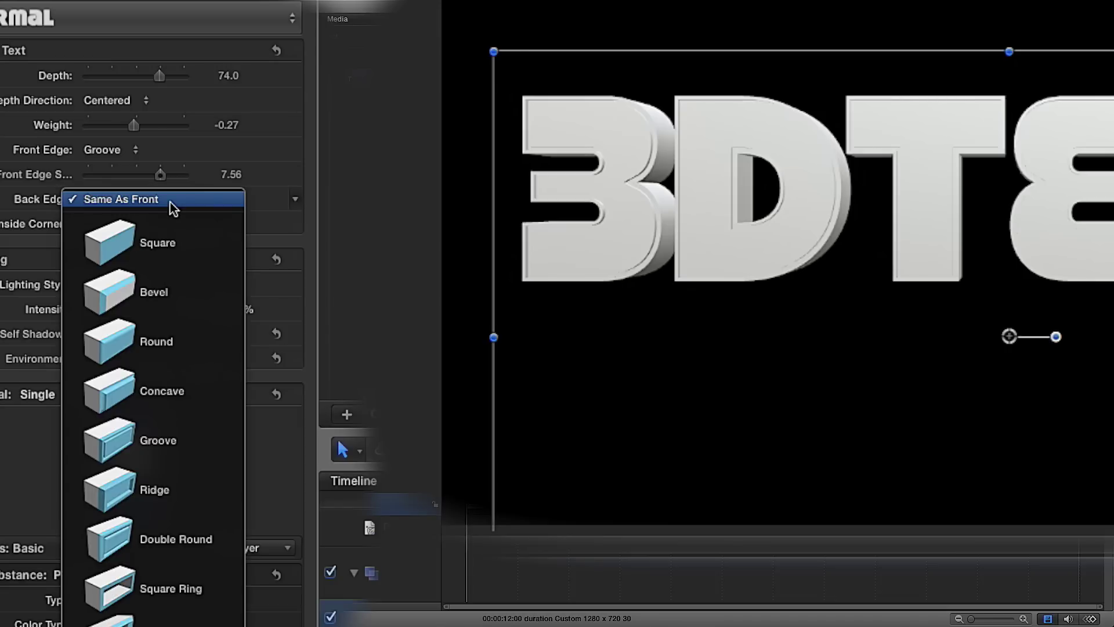
click(172, 208)
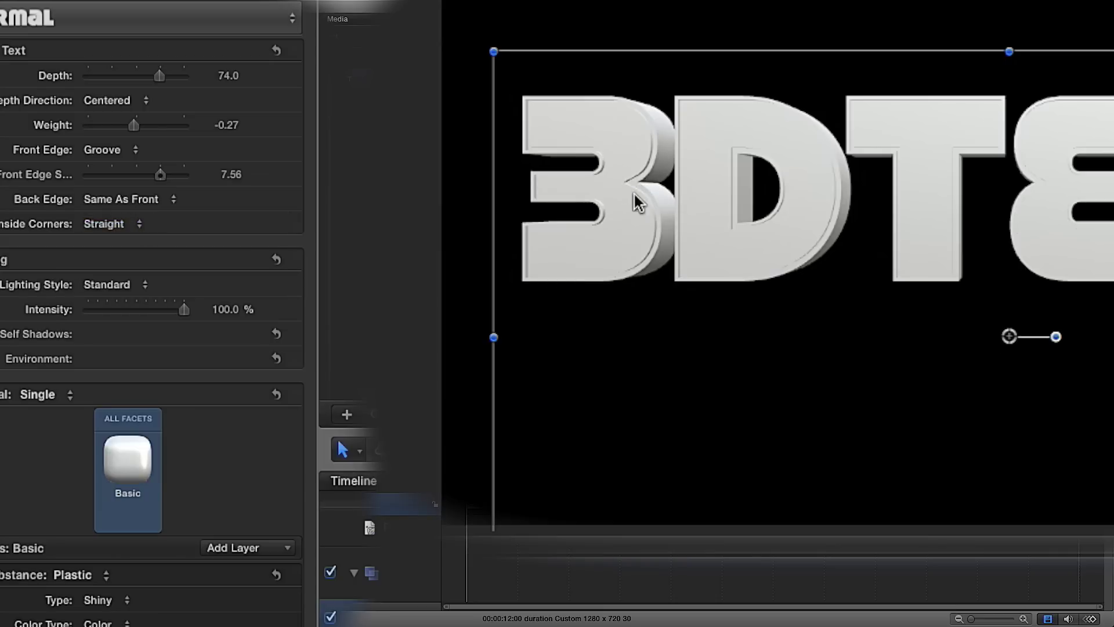
mouse_move(616, 153)
mouse_down()
mouse_move(636, 171)
mouse_move(603, 168)
mouse_move(621, 174)
mouse_up()
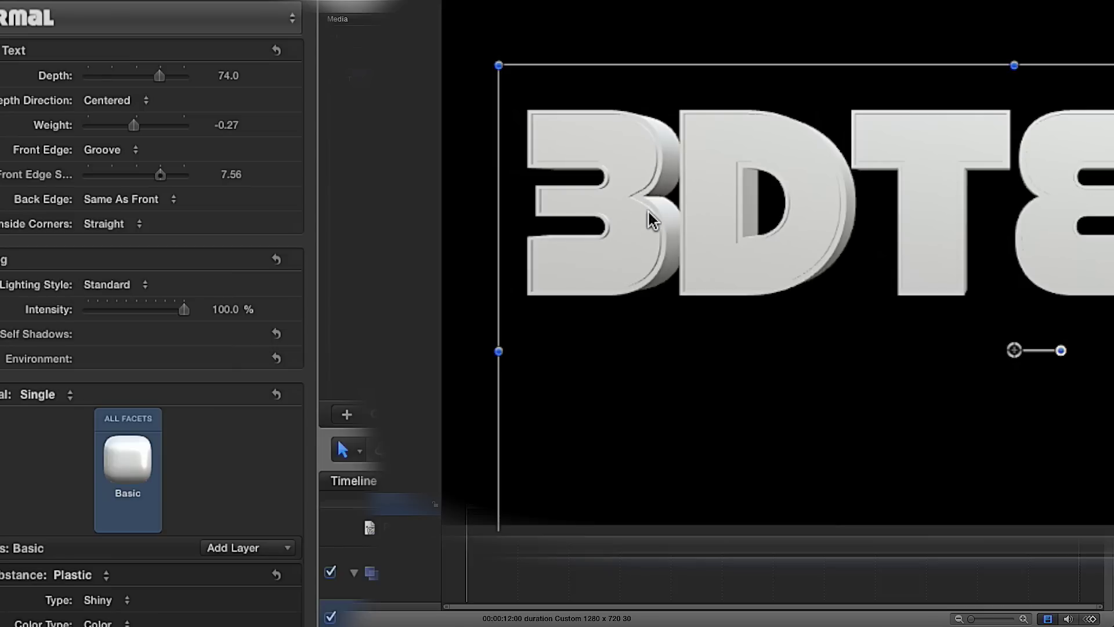
- Try Round and Miter inside corners, then set Inside Corners to Straight
click(125, 227)
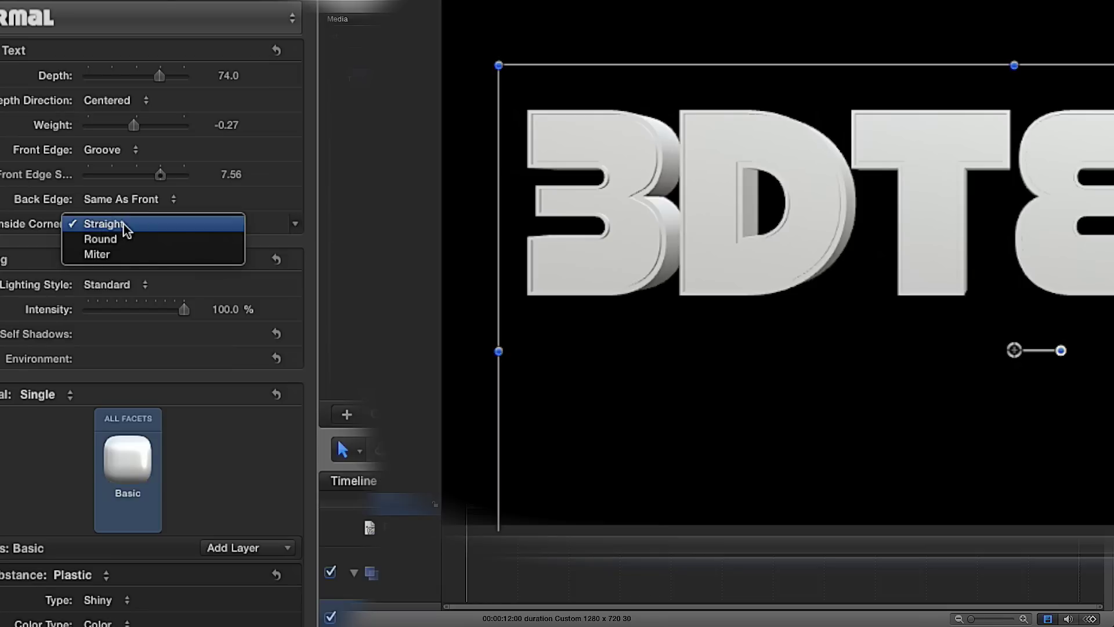
click(128, 238)
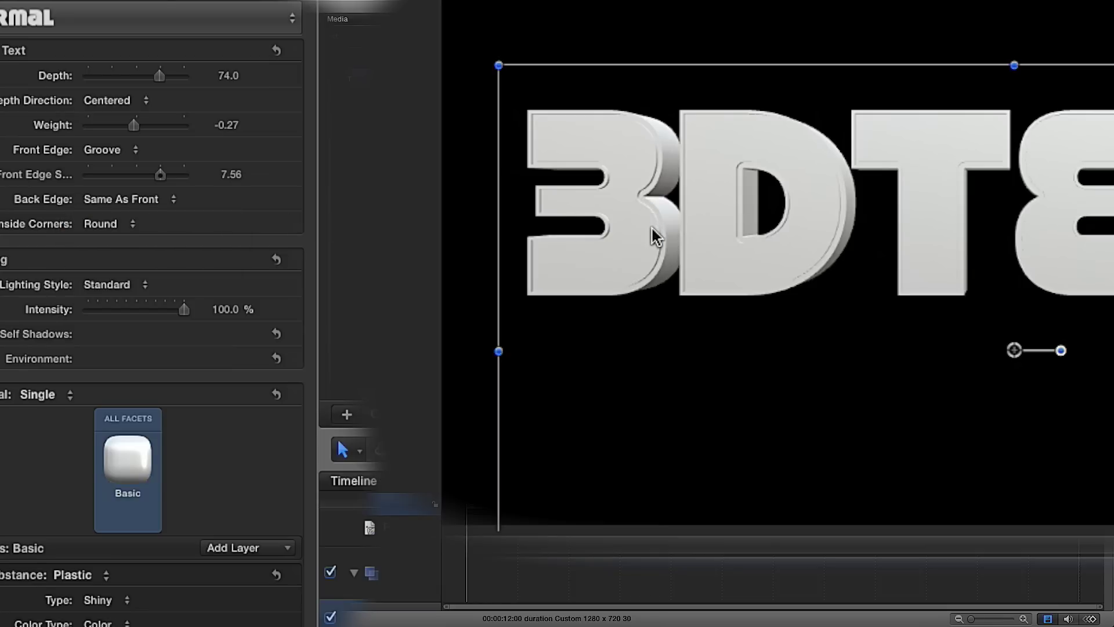
click(137, 226)
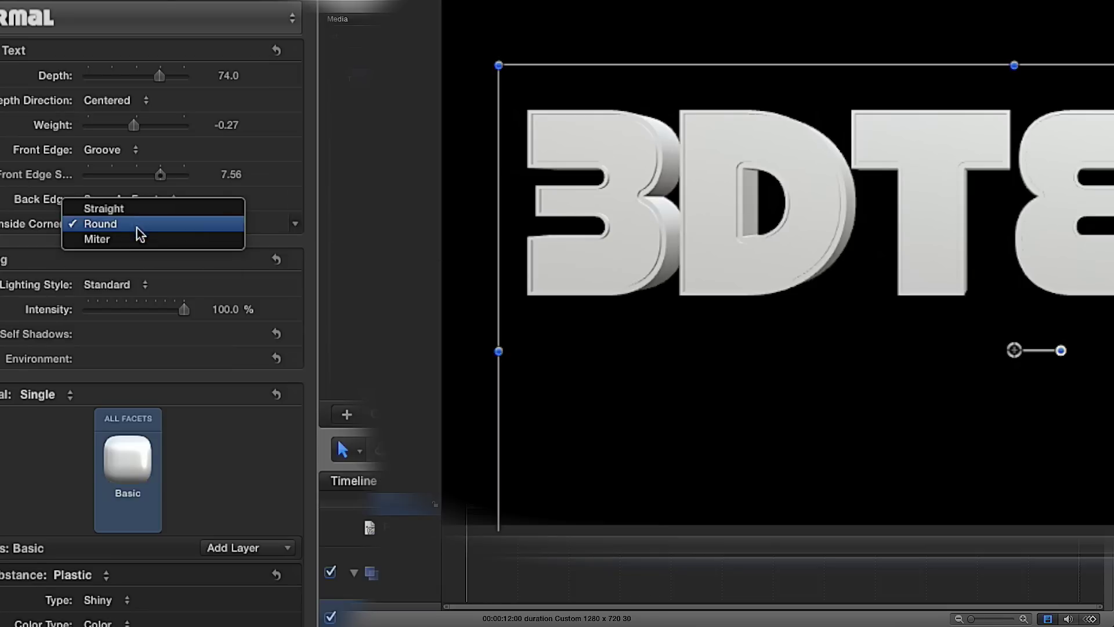
click(138, 238)
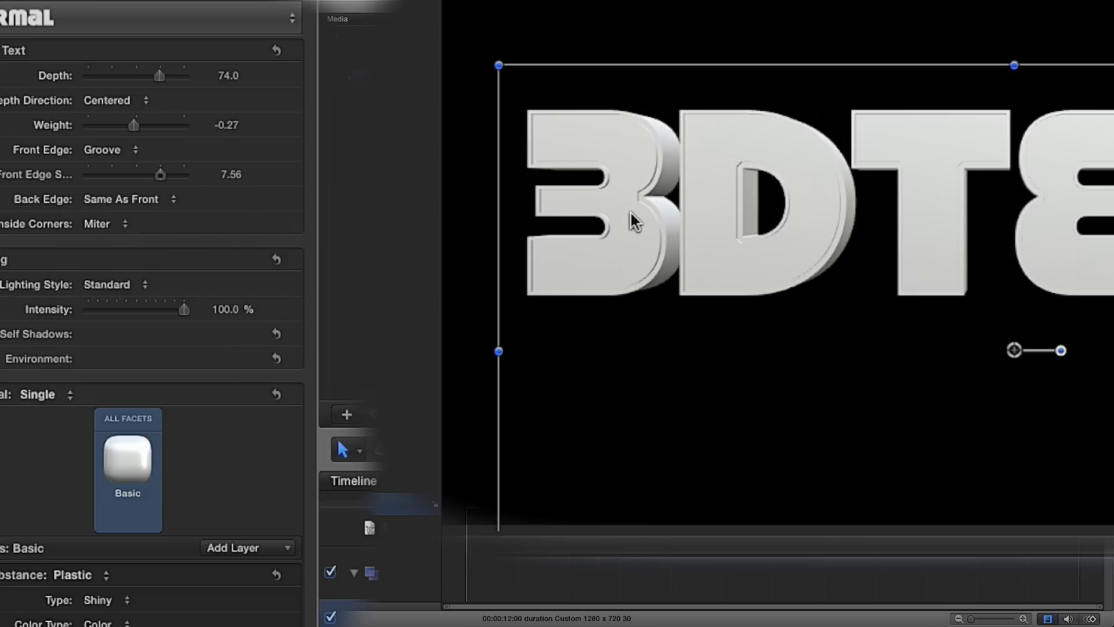
click(128, 224)
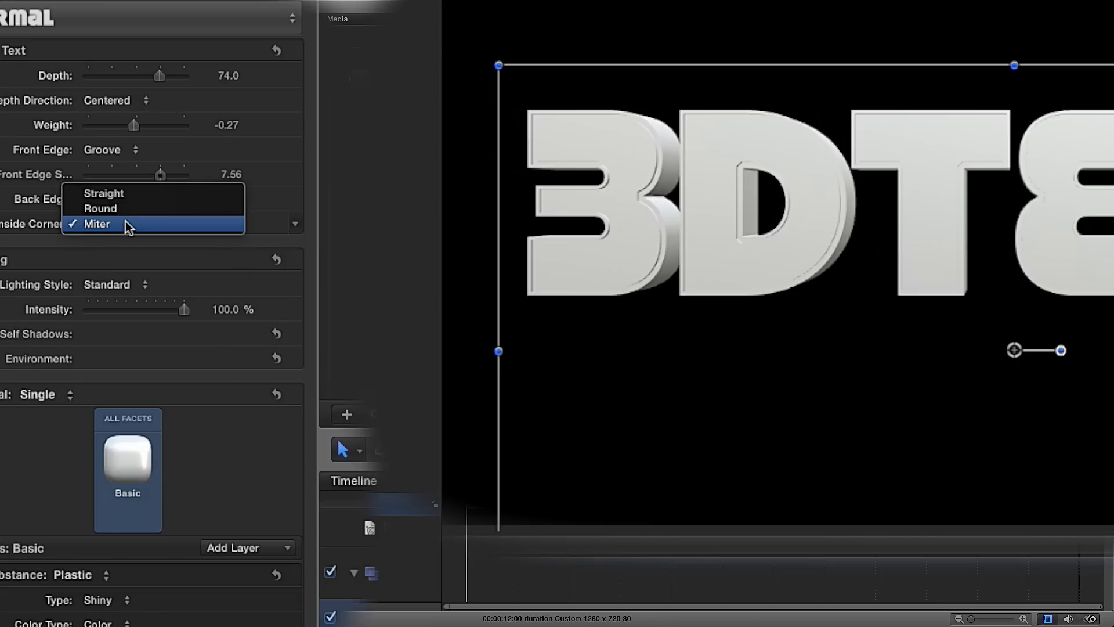
click(129, 210)
click(127, 228)
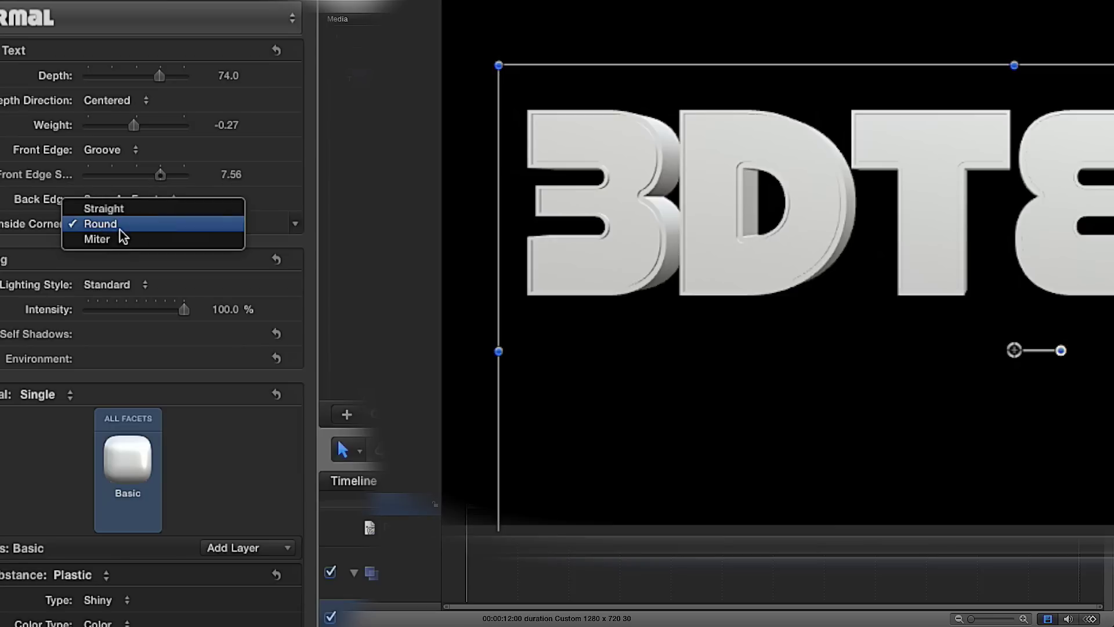
click(116, 209)
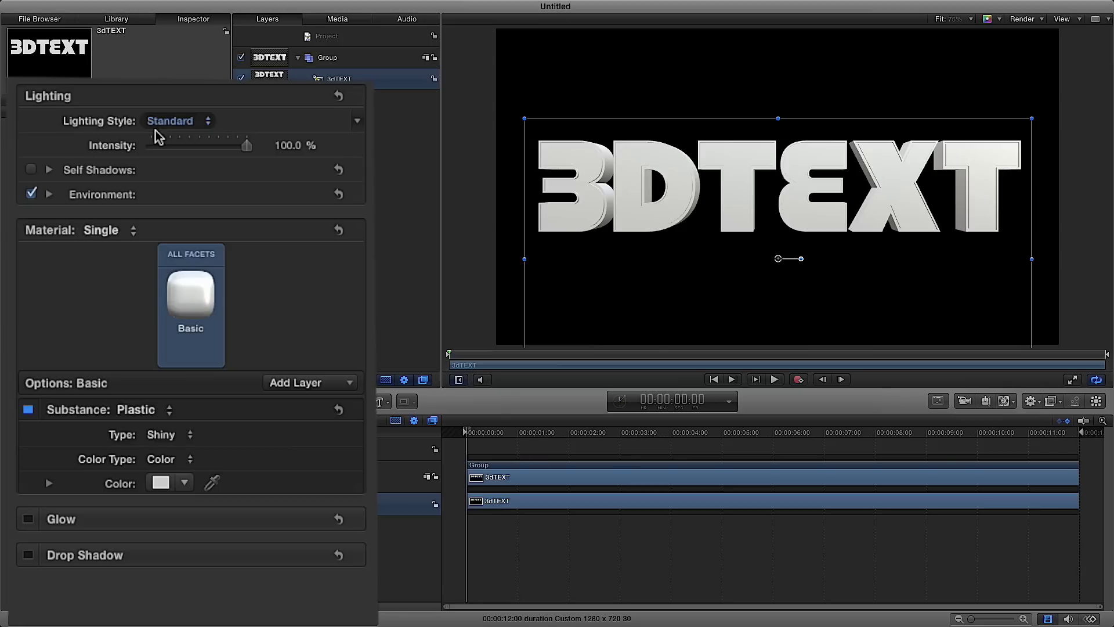
- Keep environment reflections on and set the Lighting Style to Below
click(31, 193)
click(31, 193)
click(32, 193)
click(32, 193)
click(201, 124)
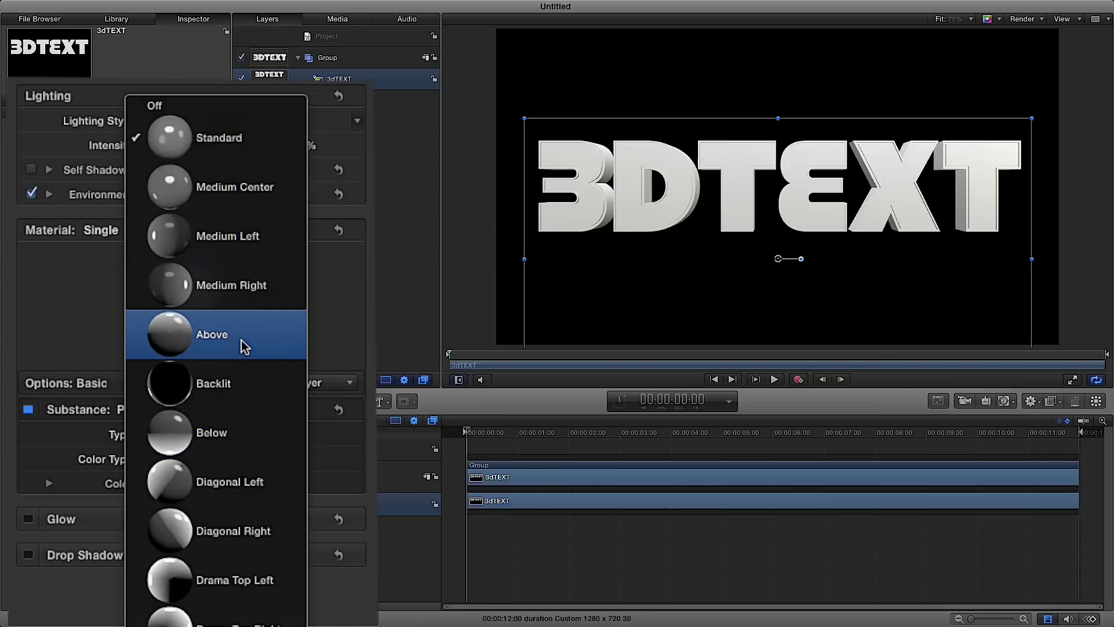
click(225, 441)
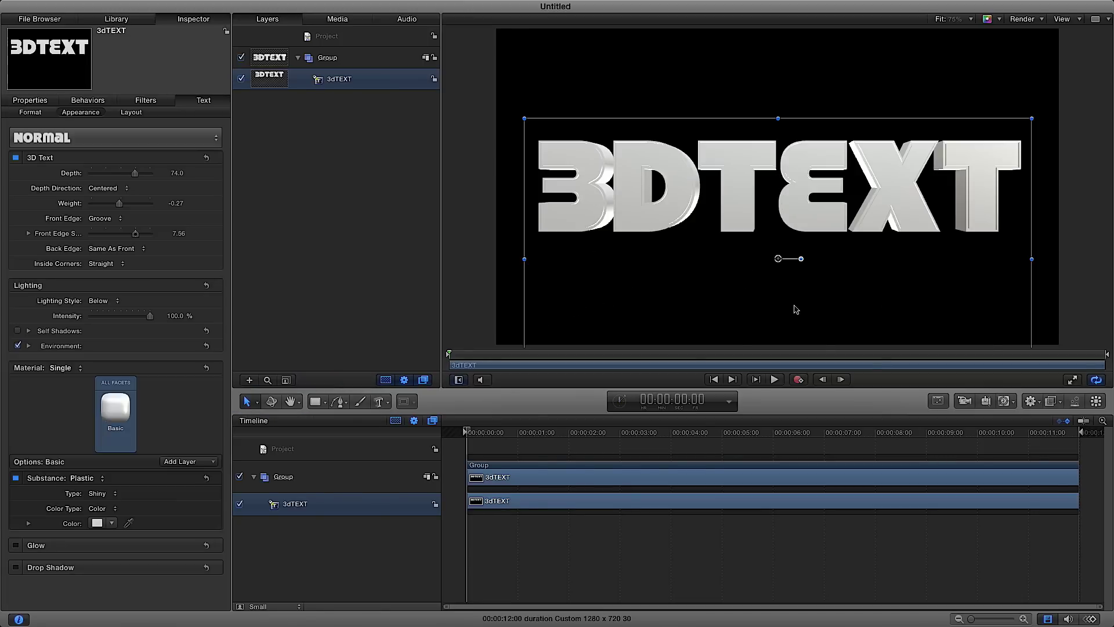
- Reselect the 3dTEXT text layer in the canvas
click(505, 262)
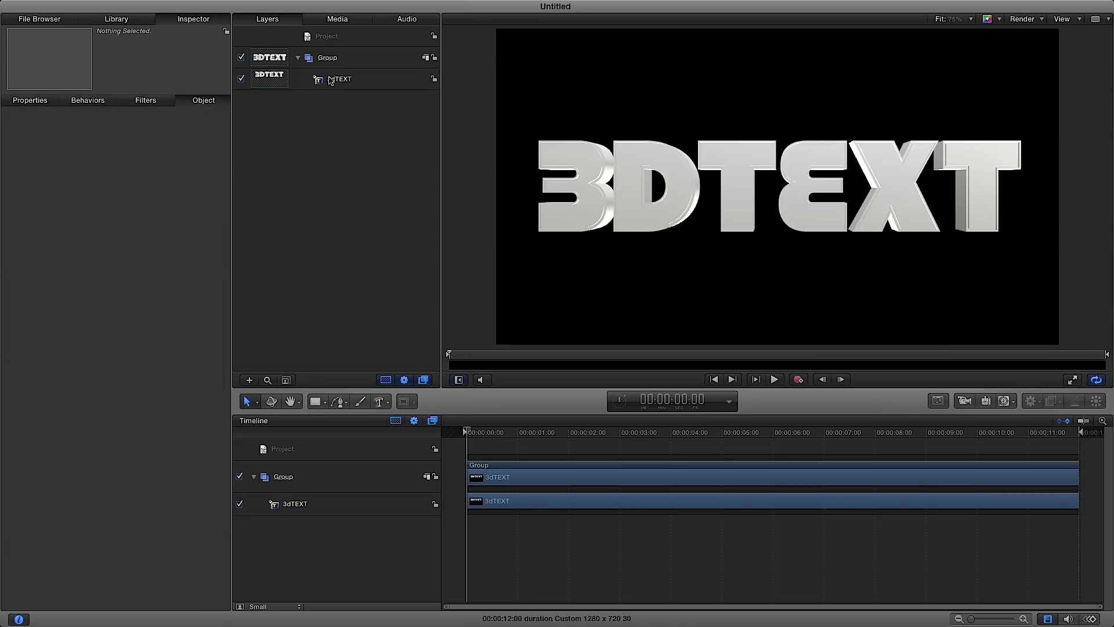
click(625, 291)
drag(512, 261, 1078, 335)
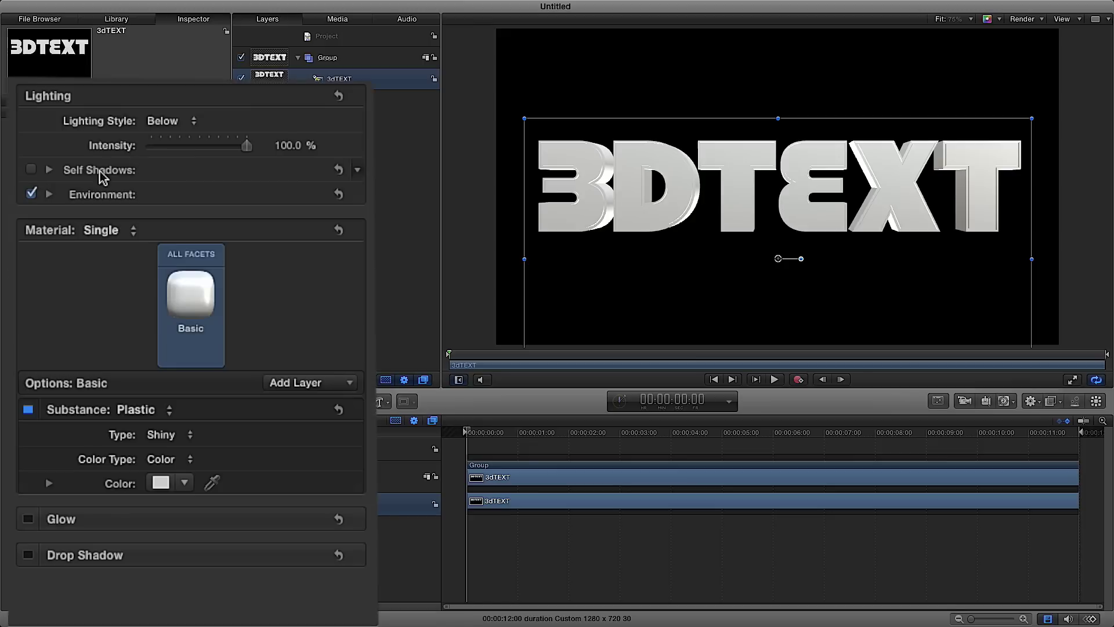
- Enable Self Shadows in the Lighting section, toggling it to compare the shading
click(31, 169)
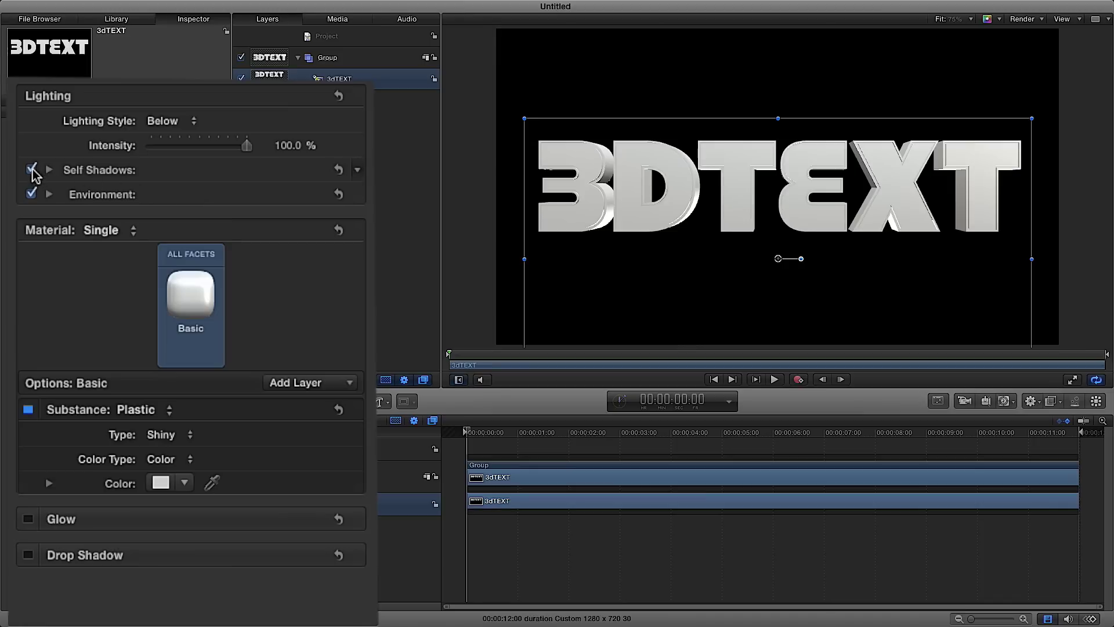
click(31, 170)
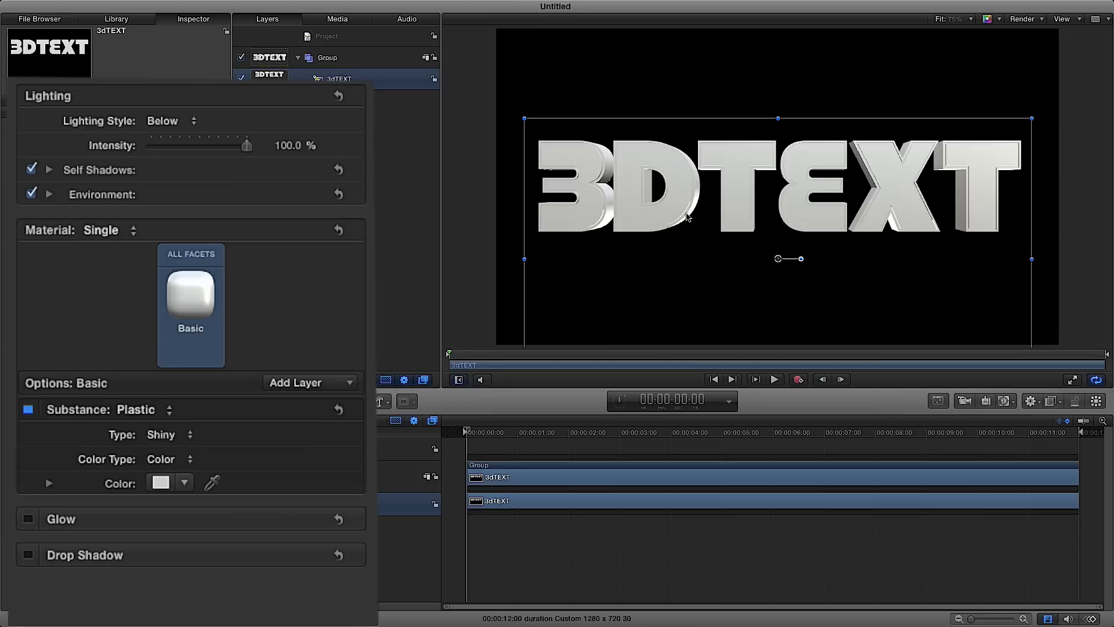
click(194, 123)
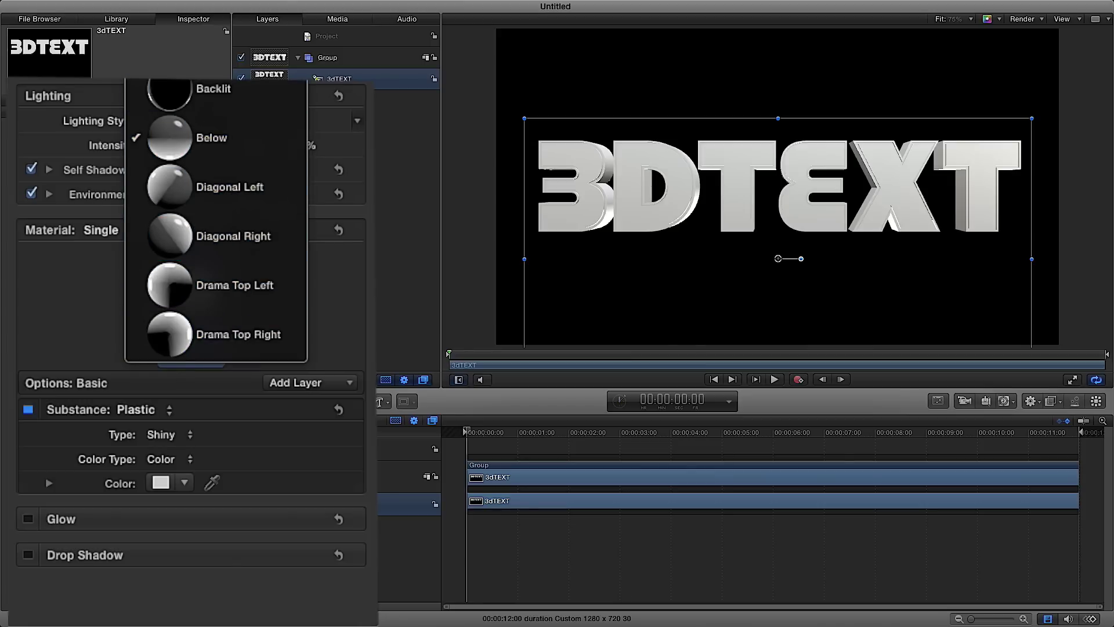
key(Up)
key(Up)
key(Return)
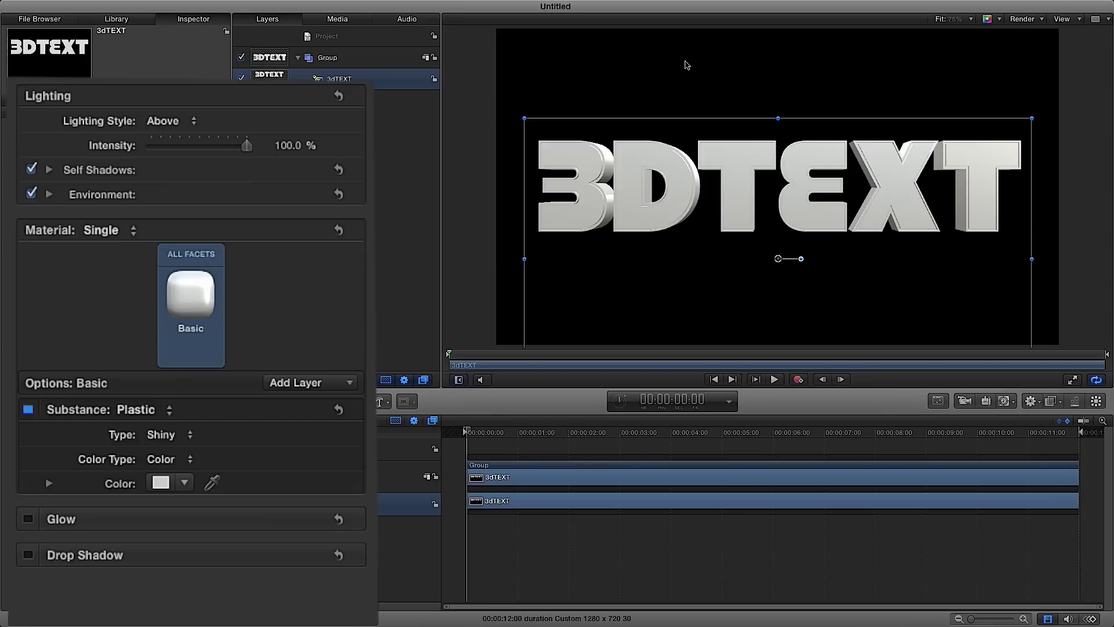
click(196, 123)
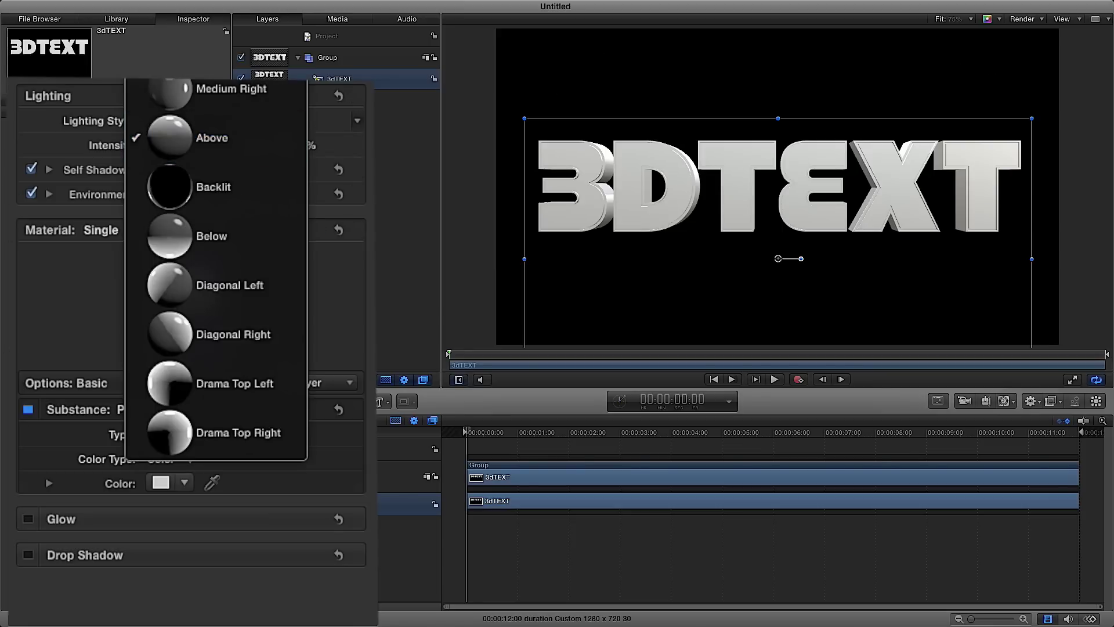
key(Up)
key(Up)
key(Return)
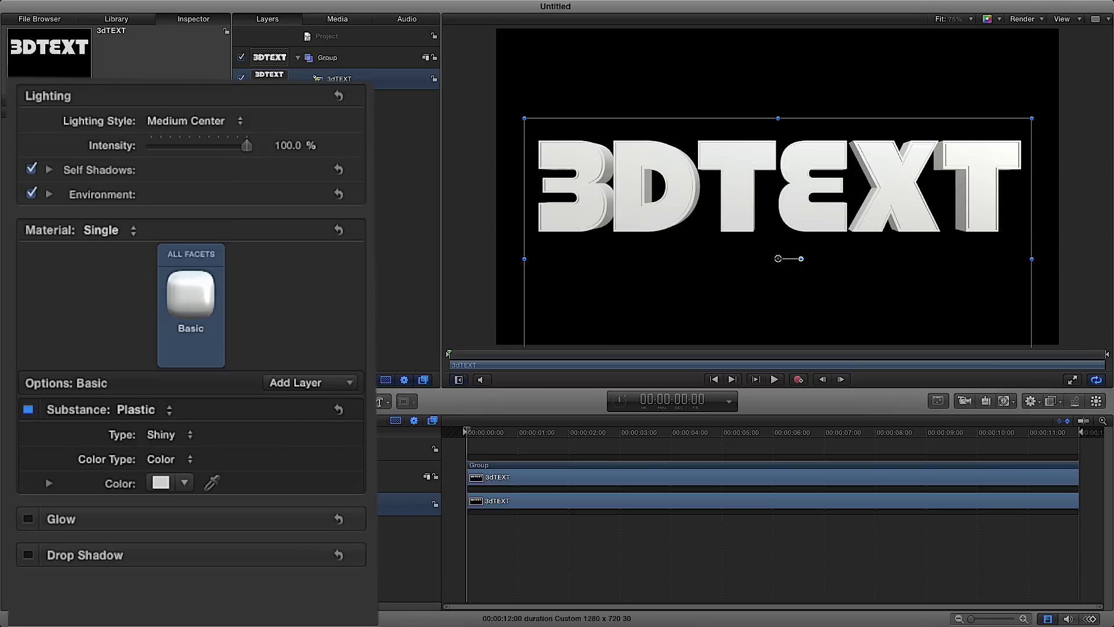
click(201, 121)
key(Escape)
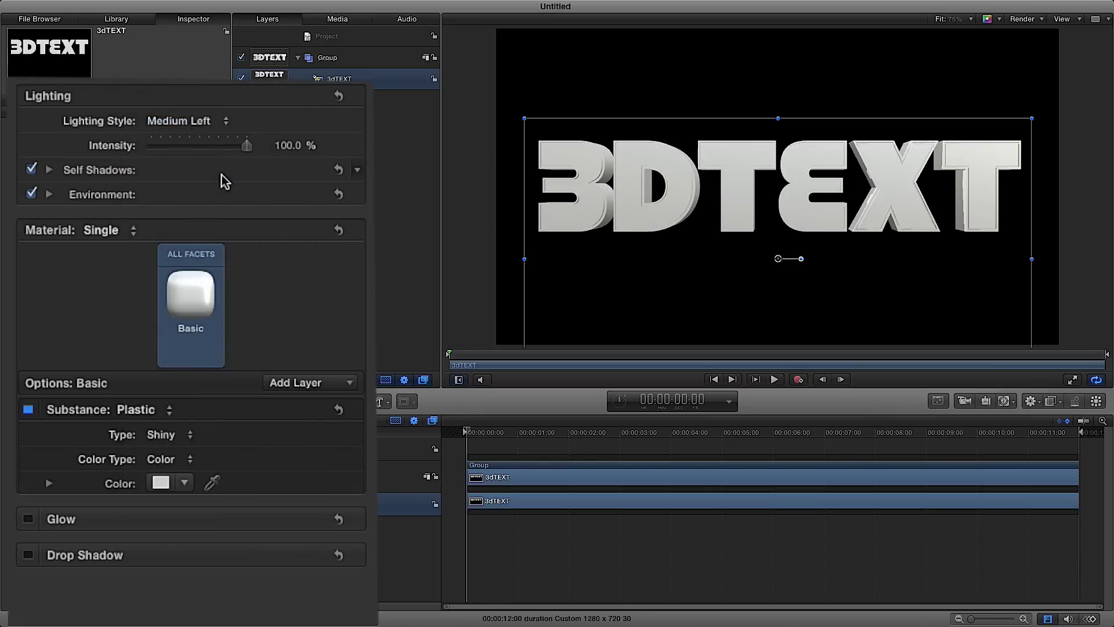
click(224, 120)
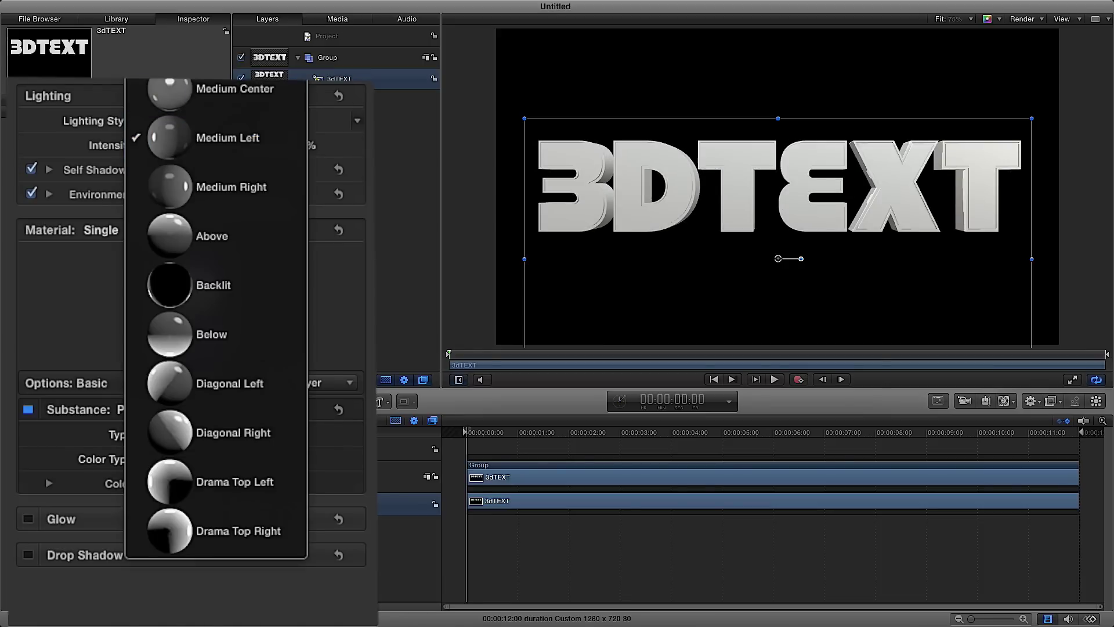
click(220, 117)
click(216, 120)
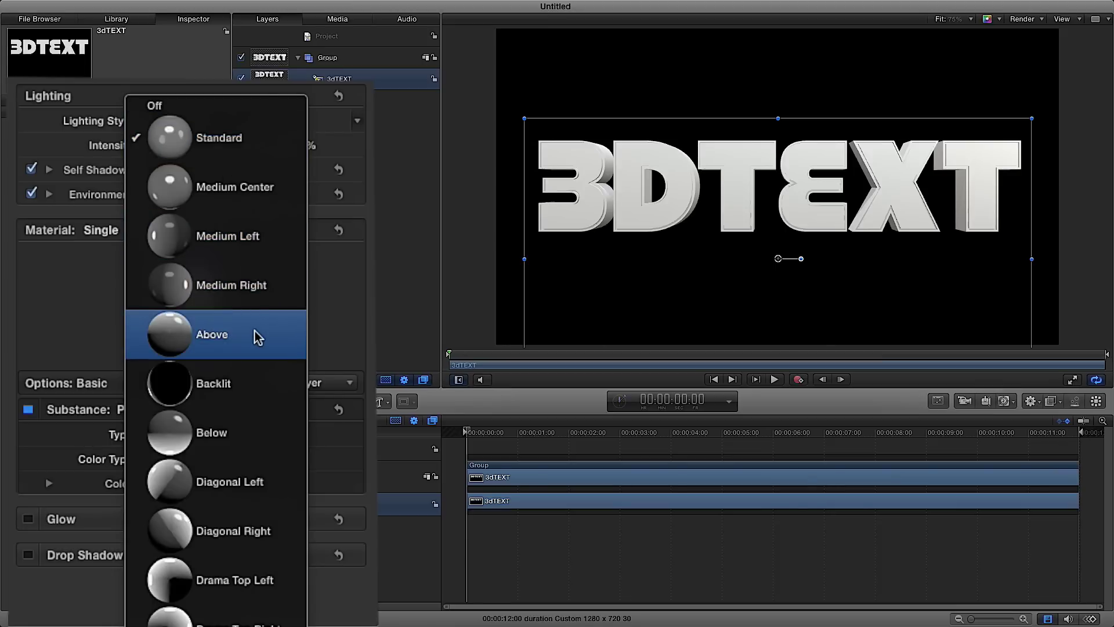
click(262, 419)
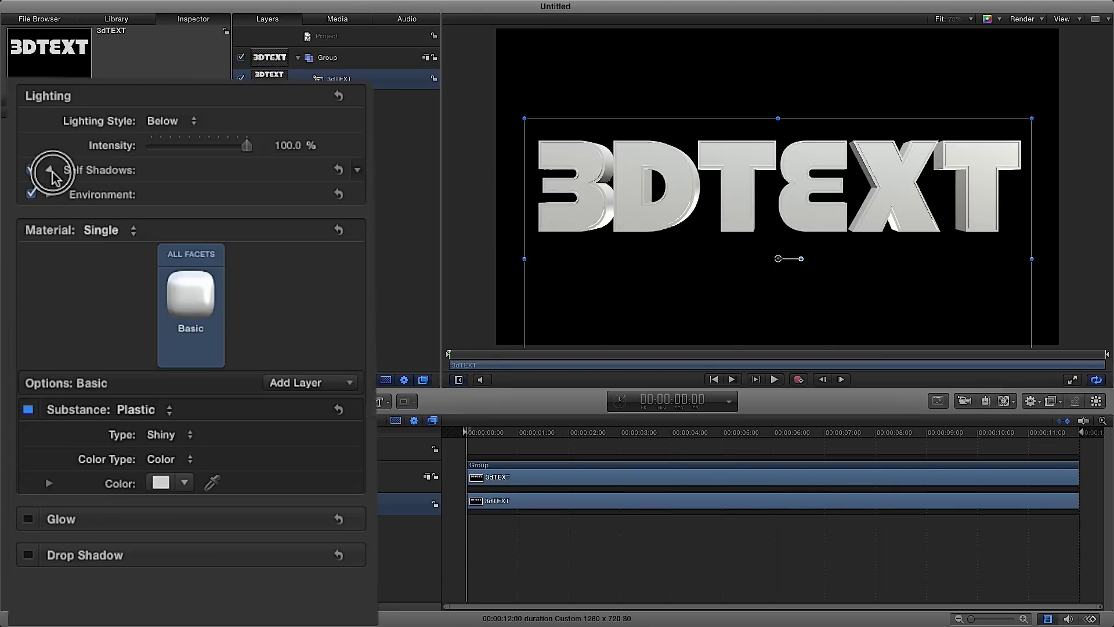
click(29, 330)
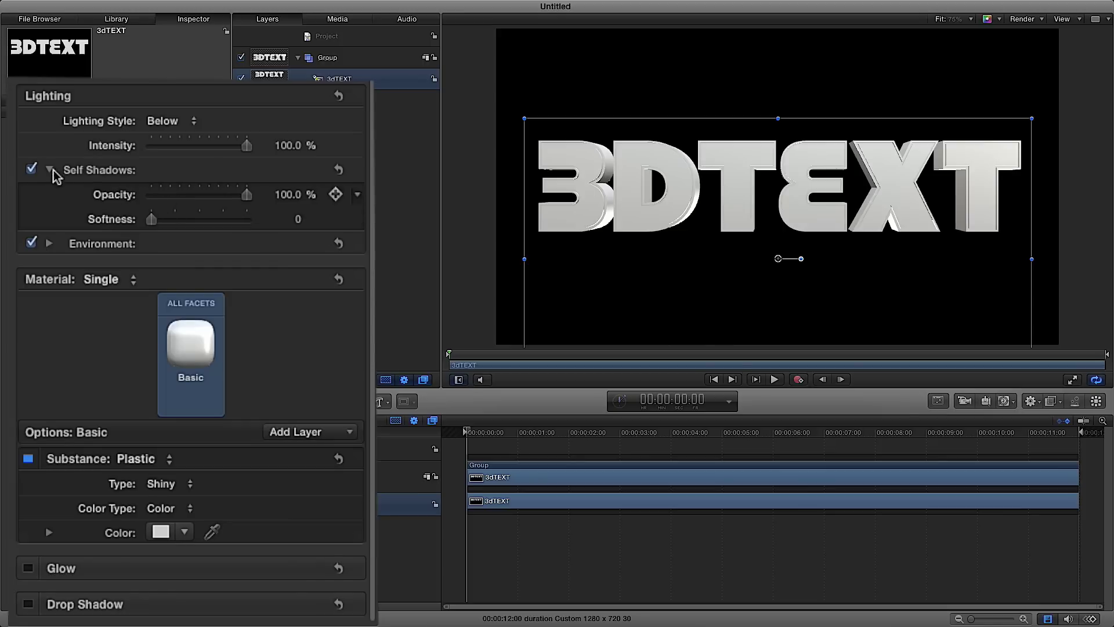
click(48, 170)
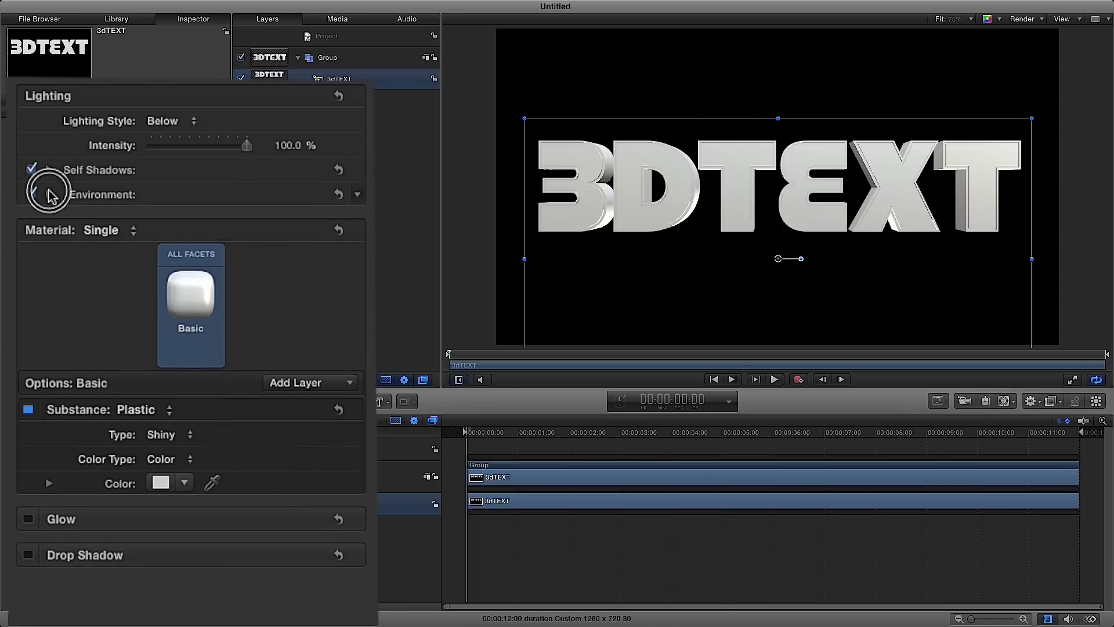
click(49, 194)
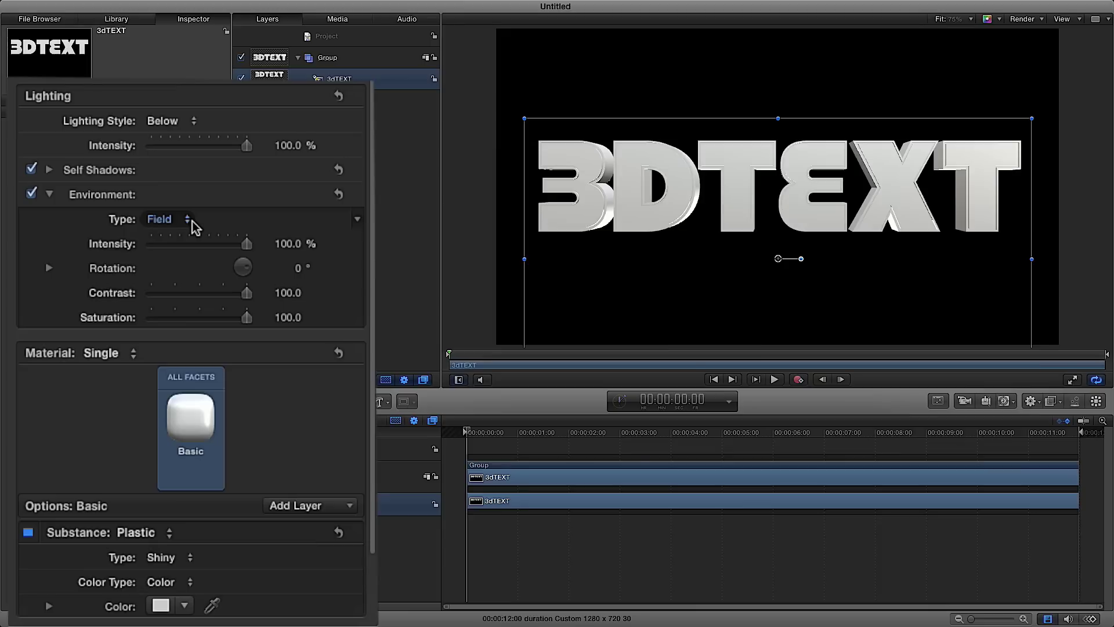
click(194, 226)
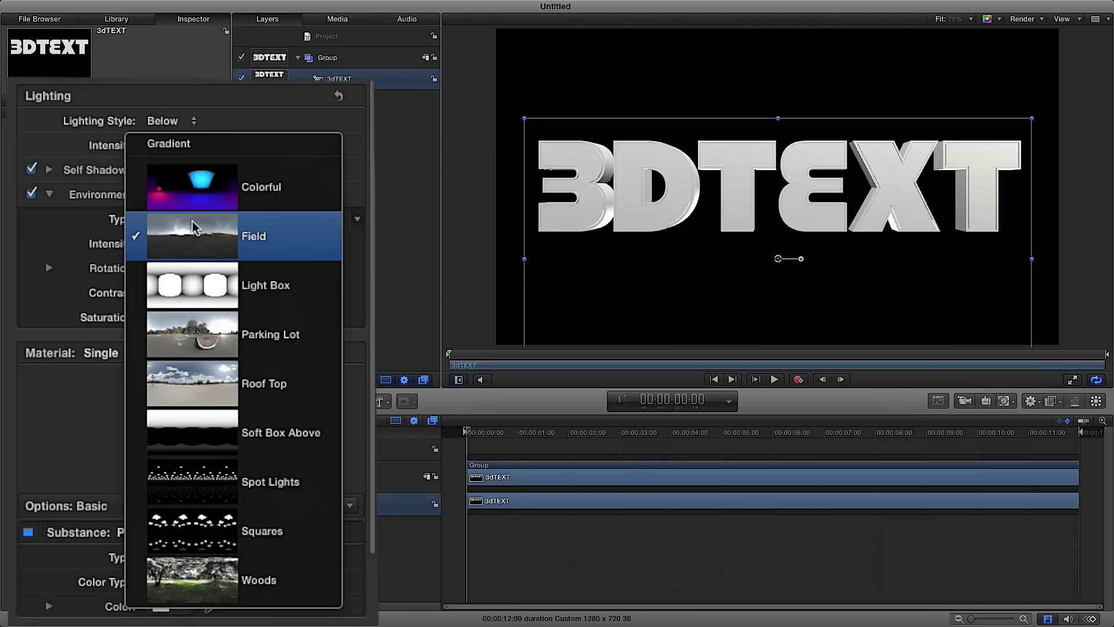
click(229, 190)
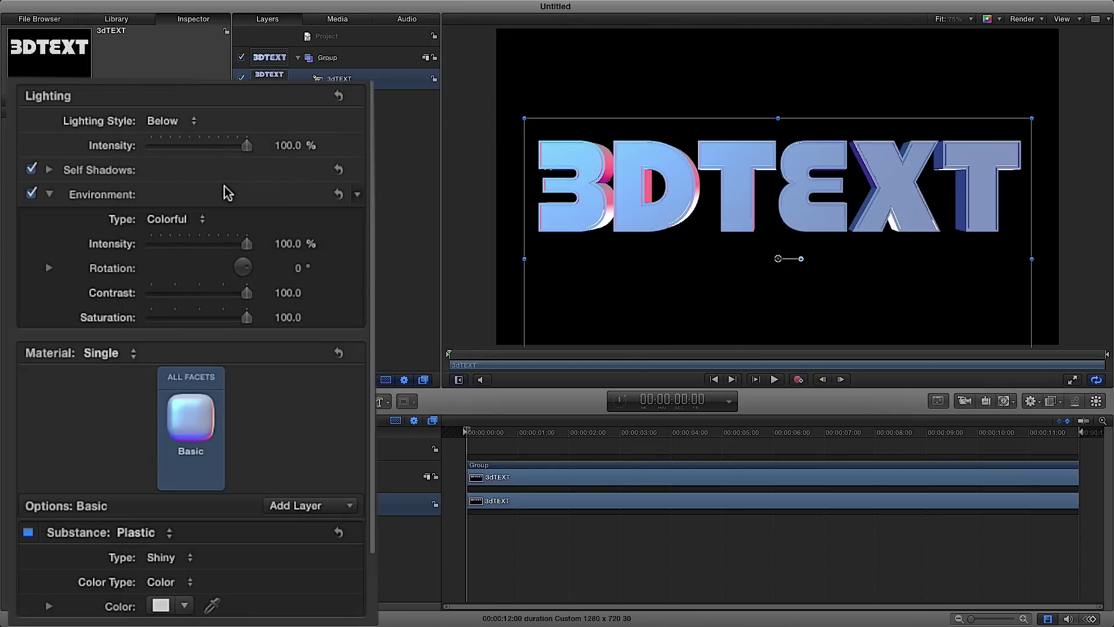
click(203, 223)
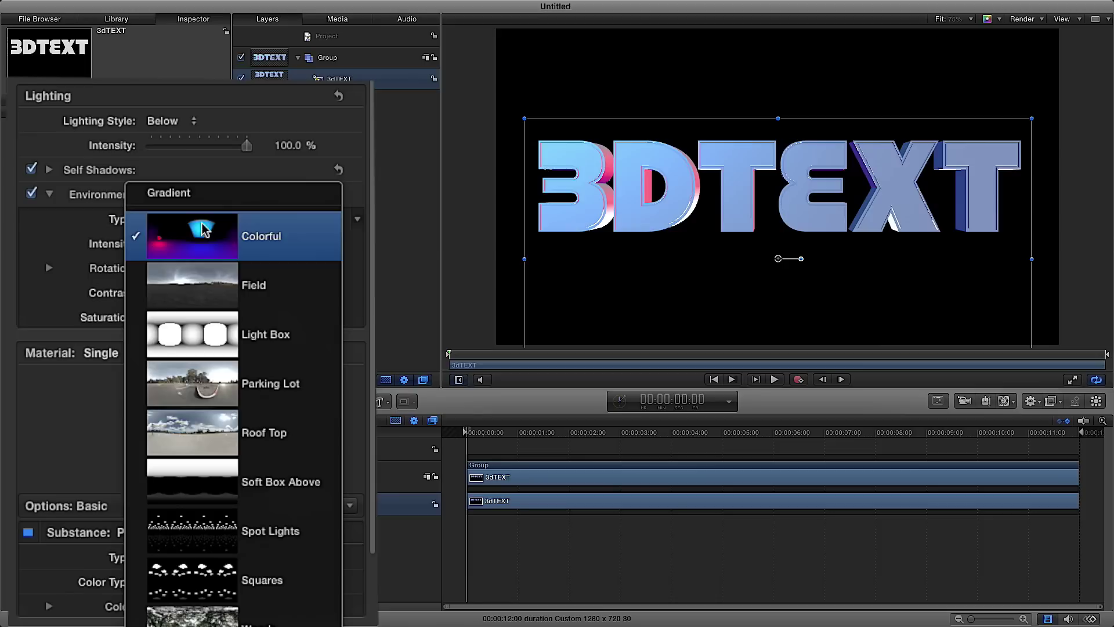
click(201, 331)
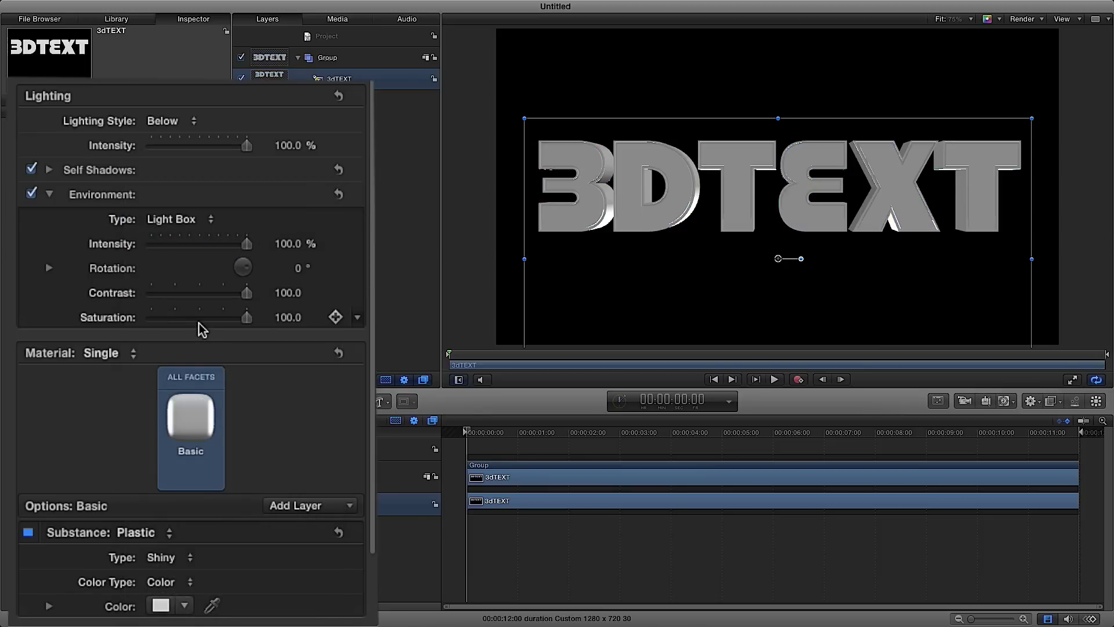
click(197, 223)
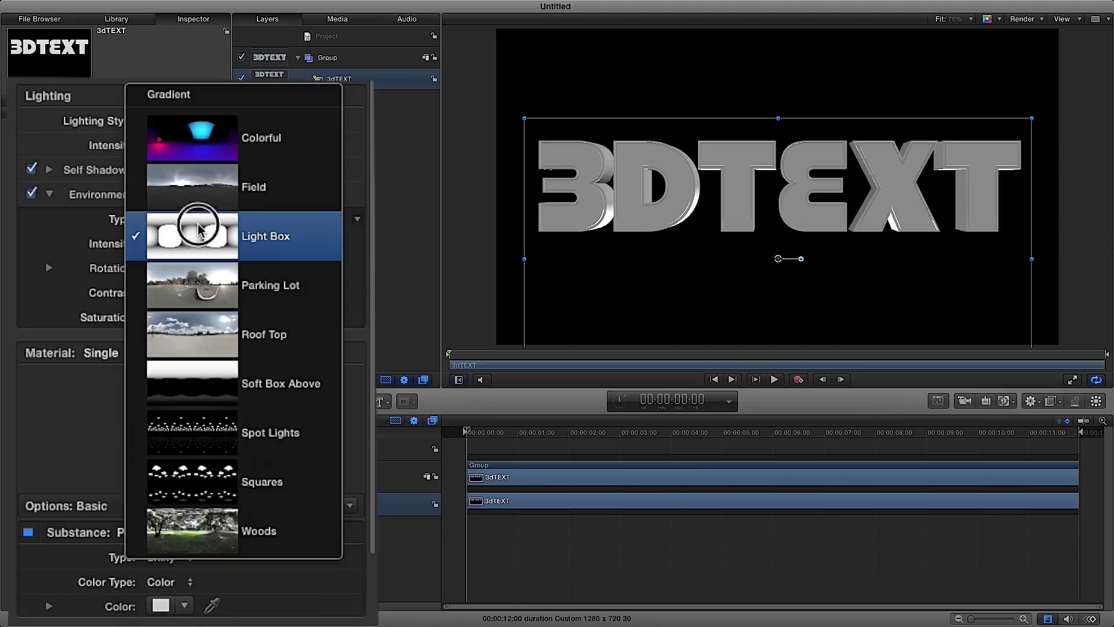
click(213, 282)
click(212, 223)
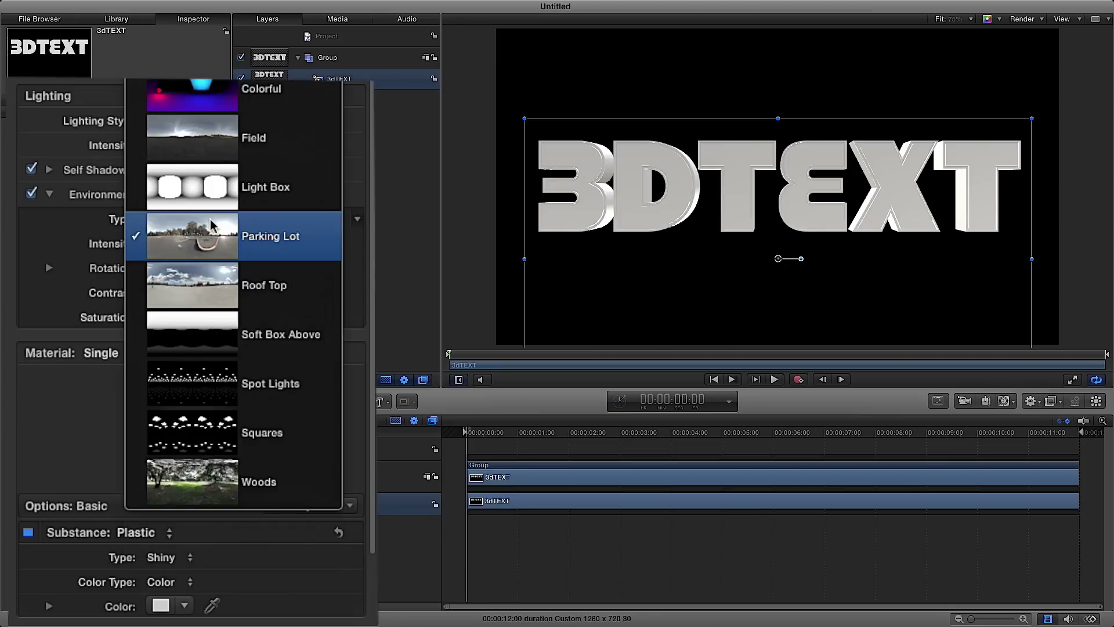
click(214, 138)
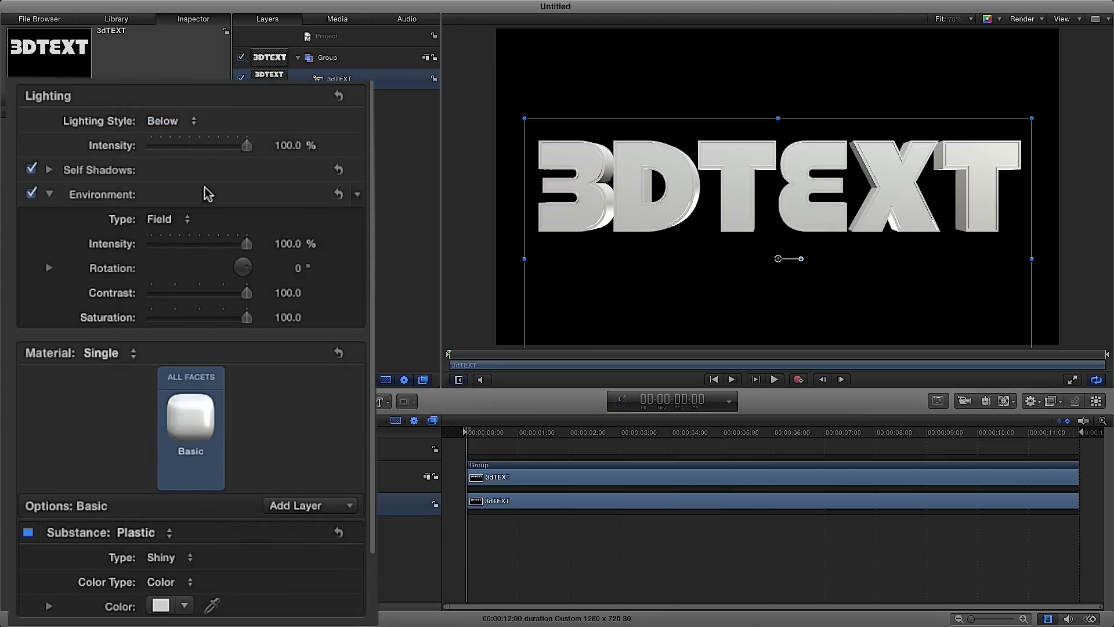
click(49, 194)
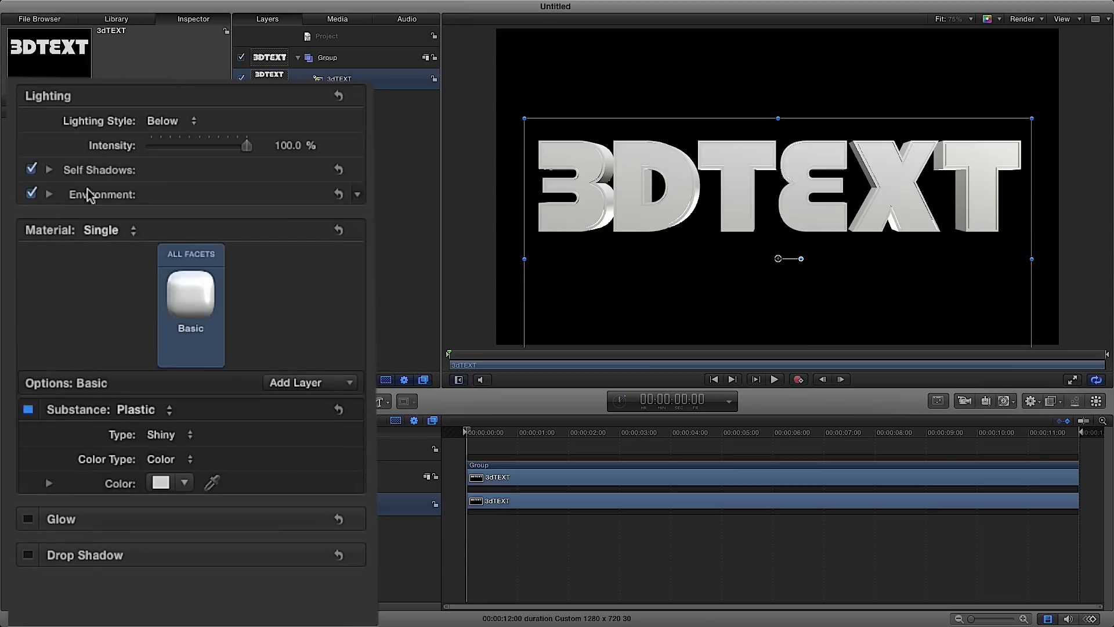
- Review the lighting and environment settings, keeping Below lighting and the Field environment type
click(182, 123)
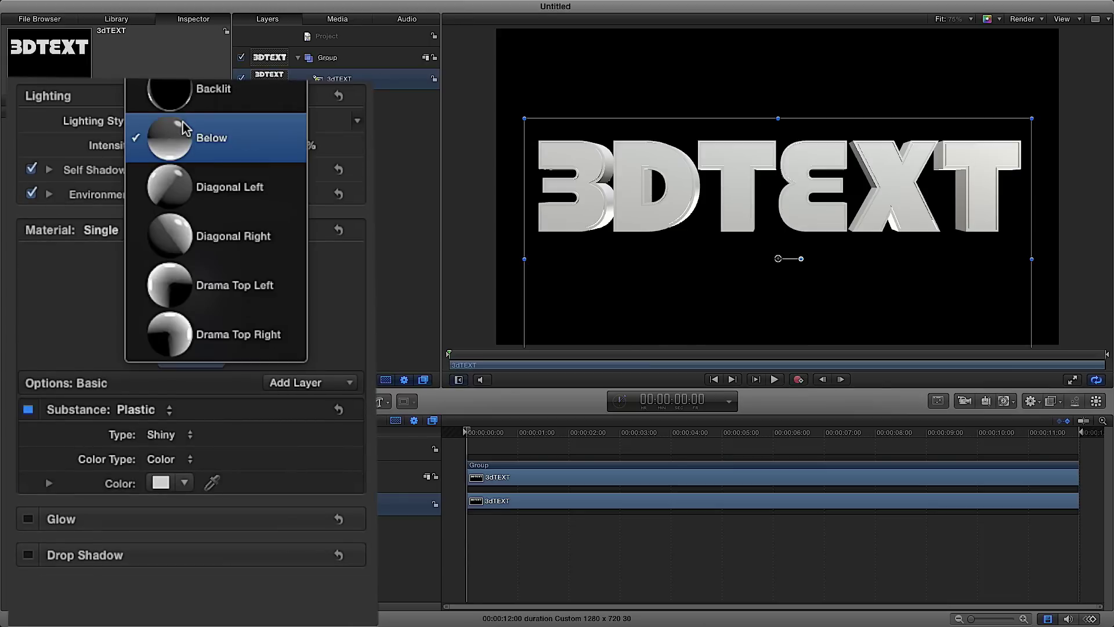
click(185, 128)
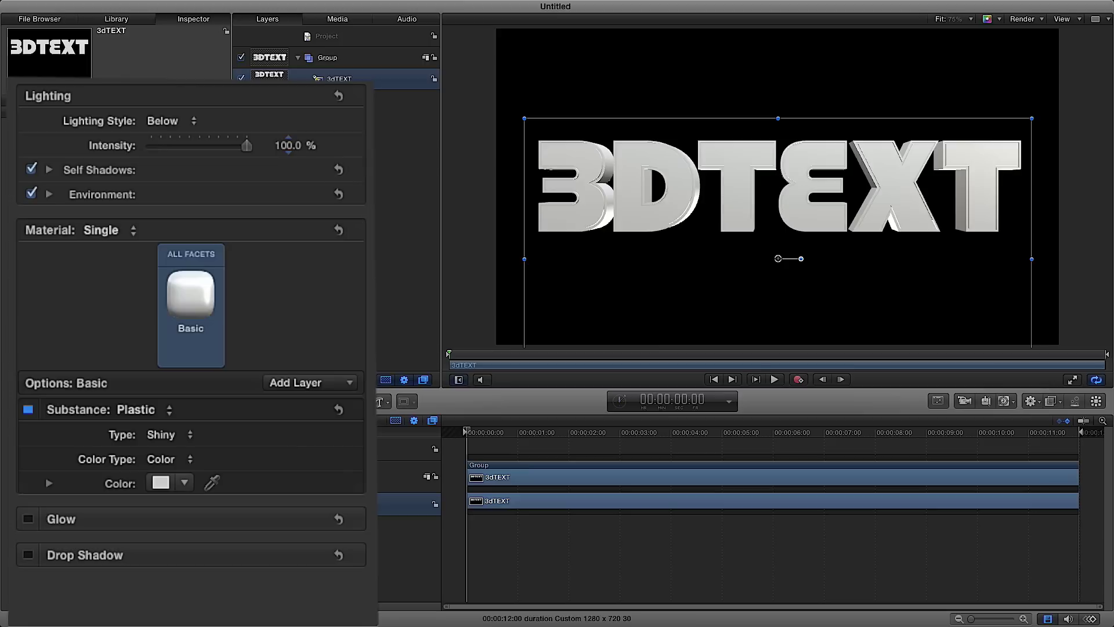
click(49, 170)
click(49, 170)
click(50, 194)
click(184, 220)
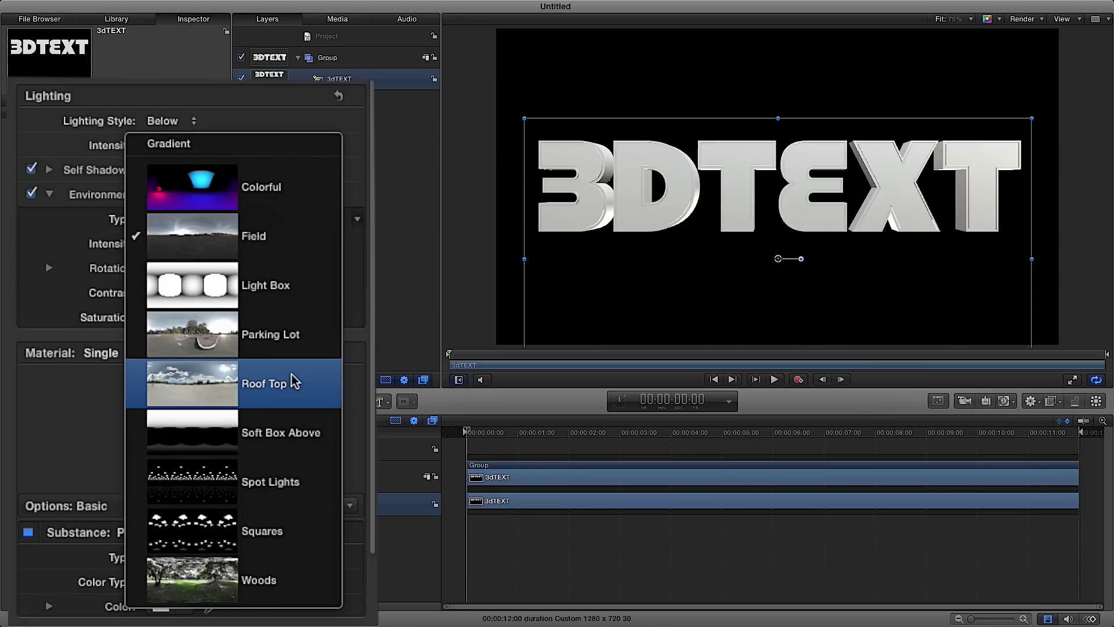
click(345, 135)
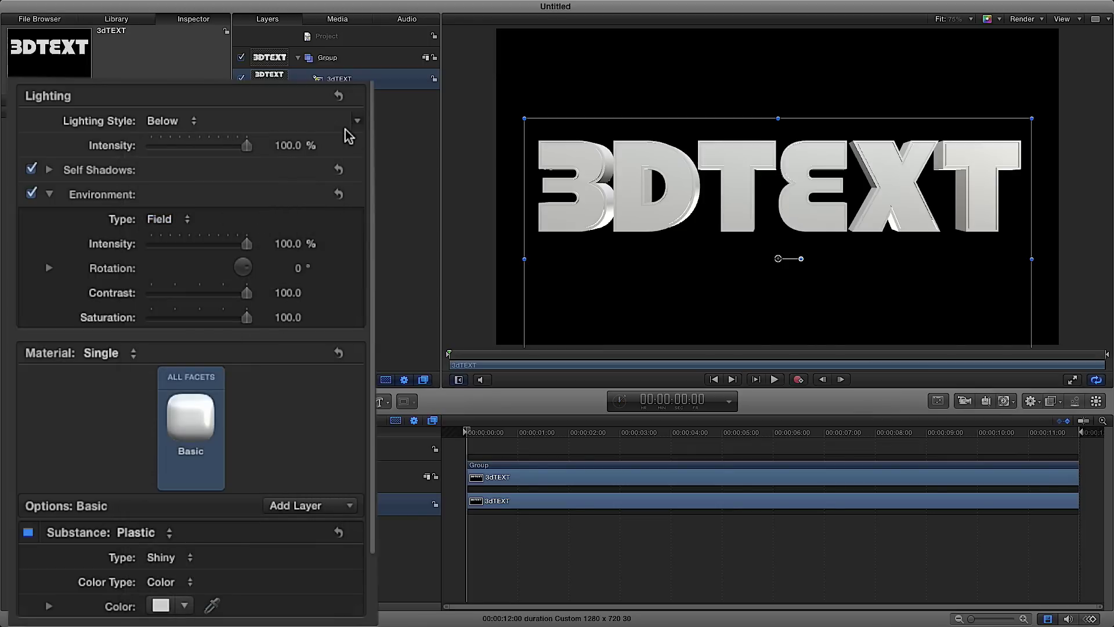
- Collapse the Environment section so the depth, edge and material settings show
click(49, 194)
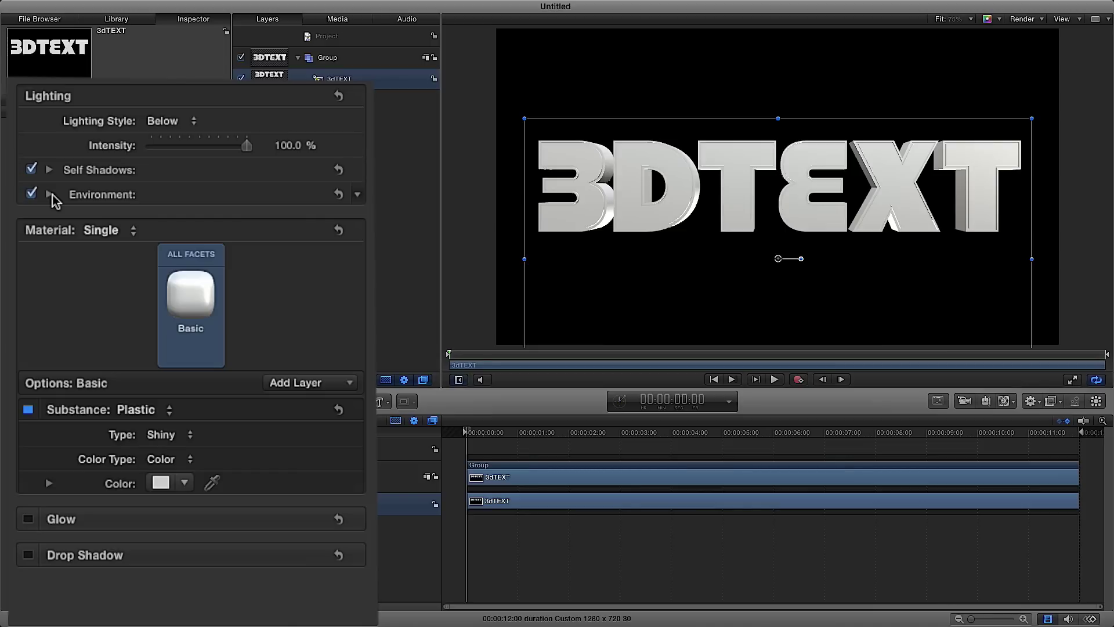
- Try the Miscellaneous > Motion material on the 3DTEXT letters
mouse_move(185, 302)
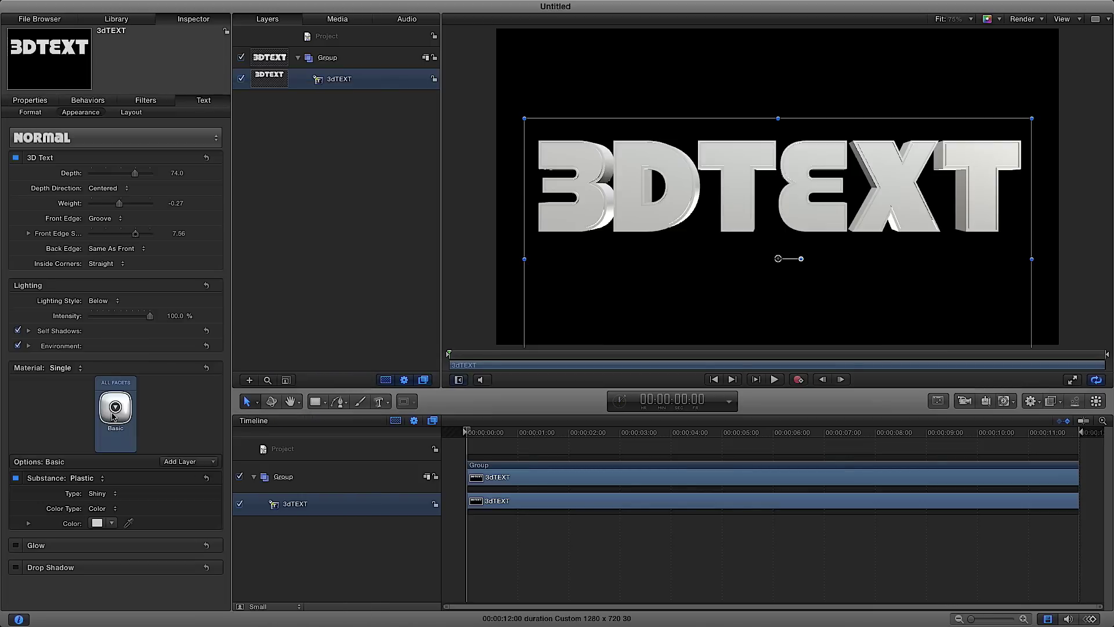
click(116, 410)
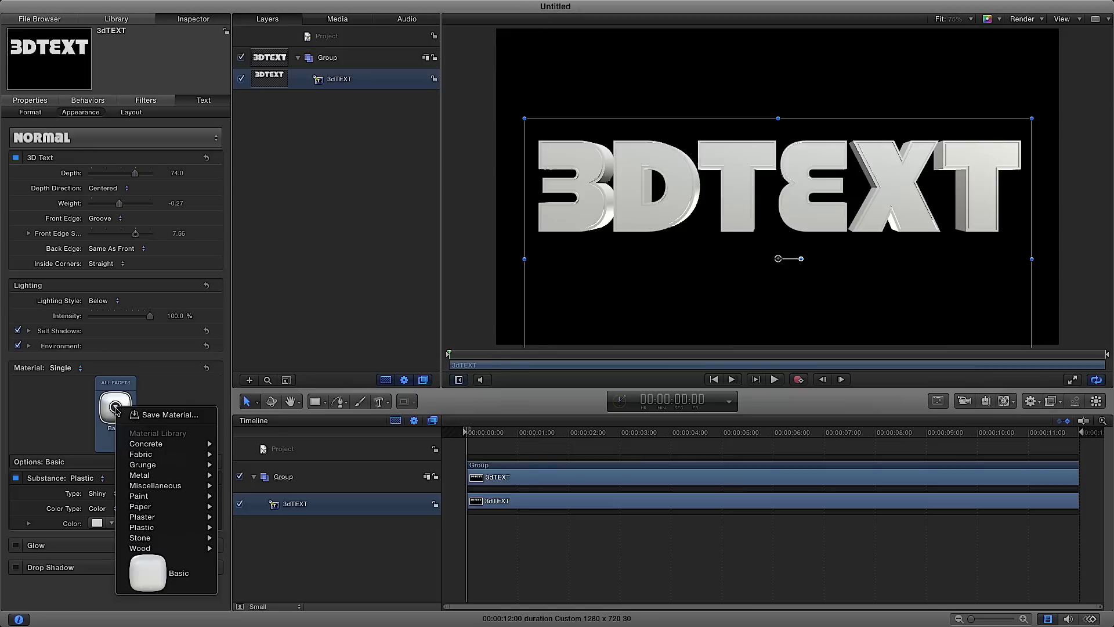
mouse_move(149, 446)
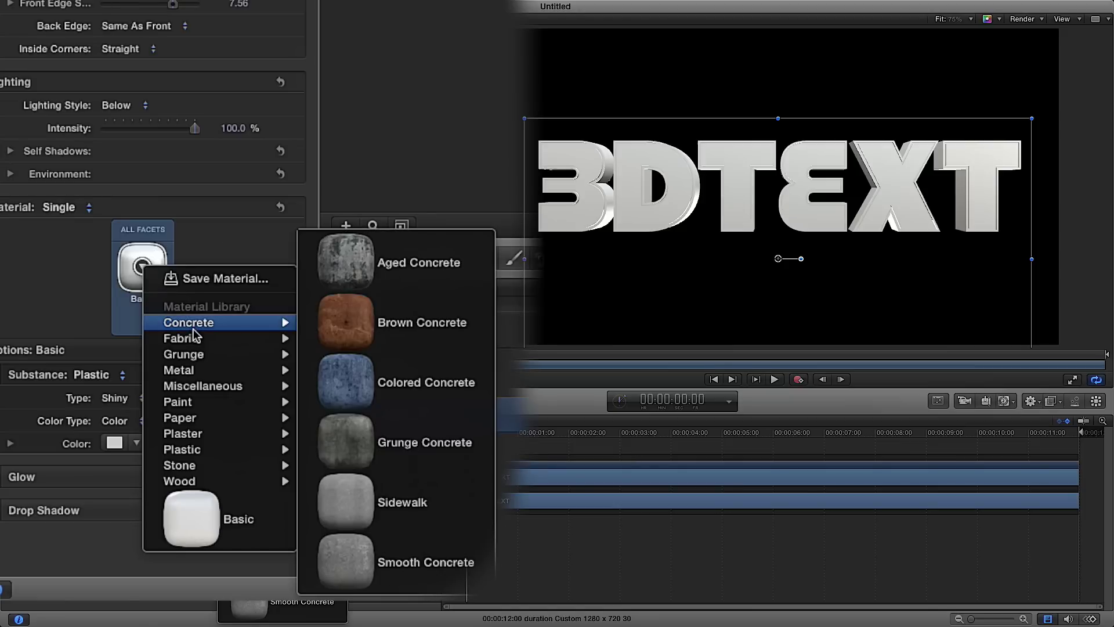
click(146, 273)
click(147, 273)
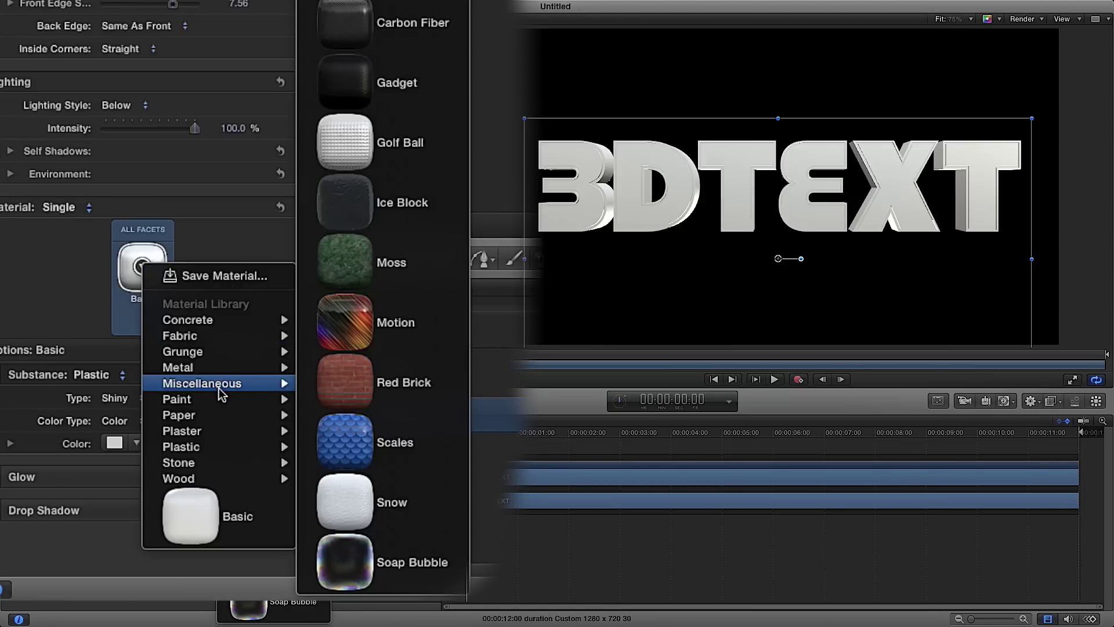
mouse_move(215, 374)
click(392, 329)
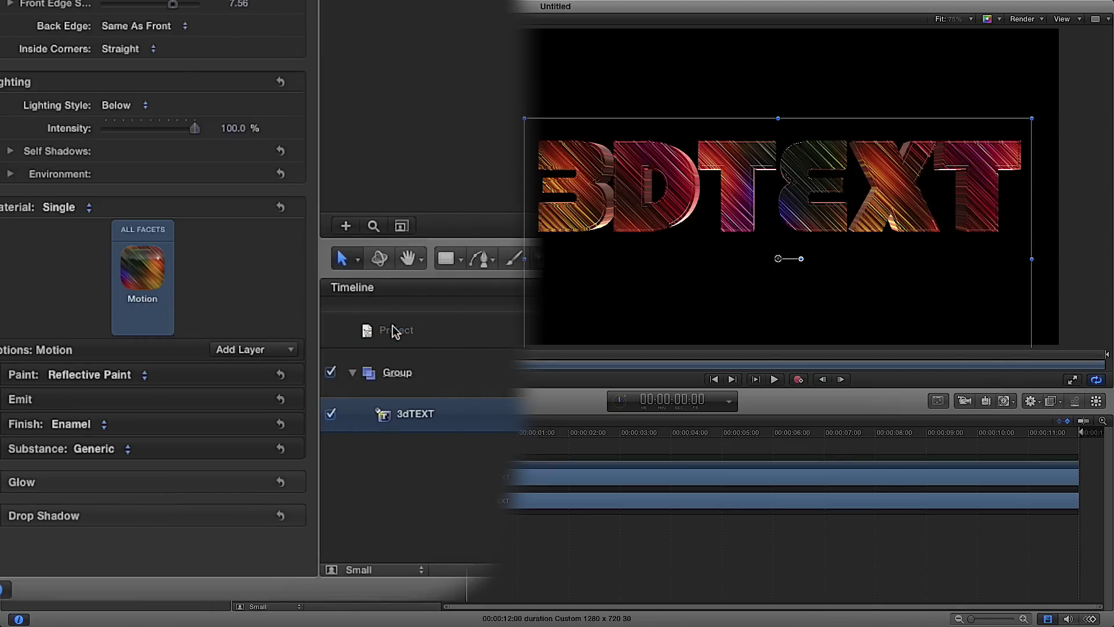
- Switch the text material to the red Paint > Car Paint preset
click(143, 267)
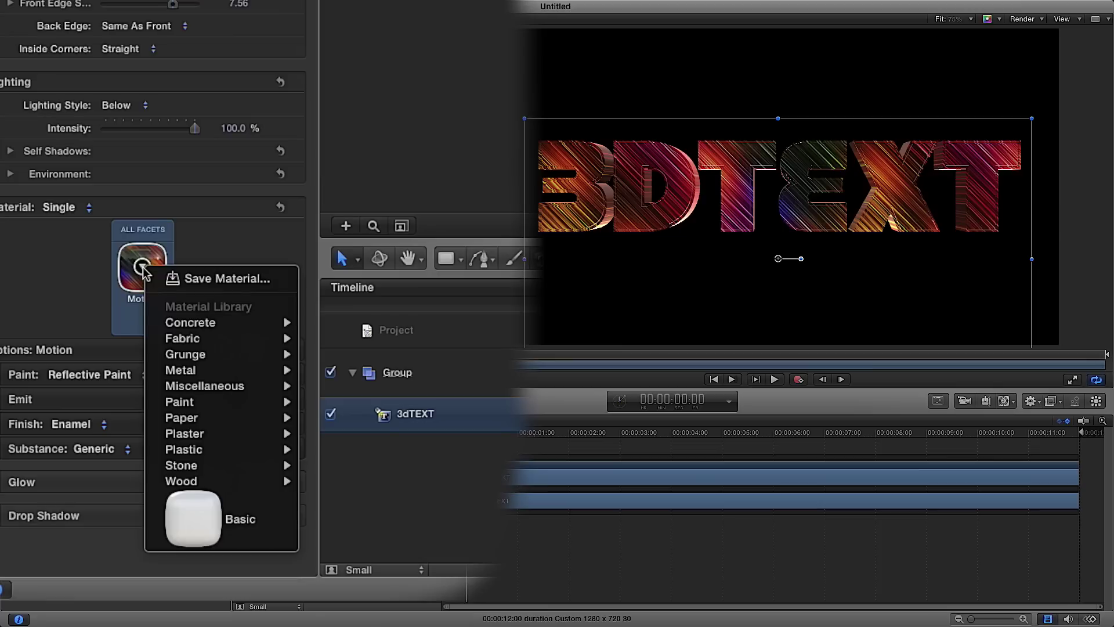
mouse_move(201, 420)
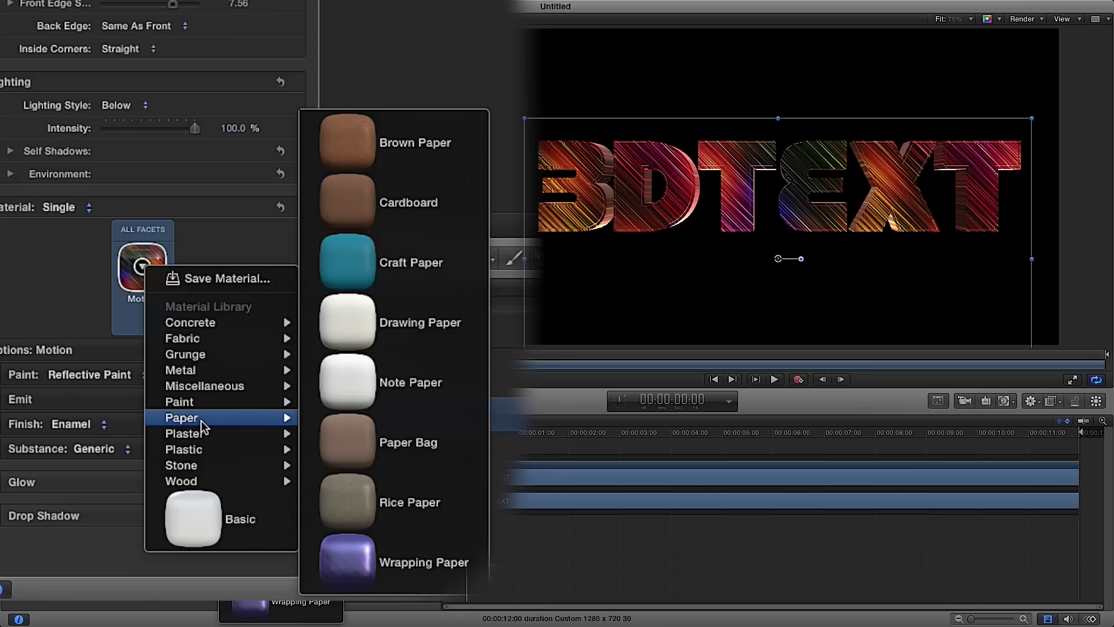
mouse_move(201, 481)
mouse_move(207, 401)
click(377, 224)
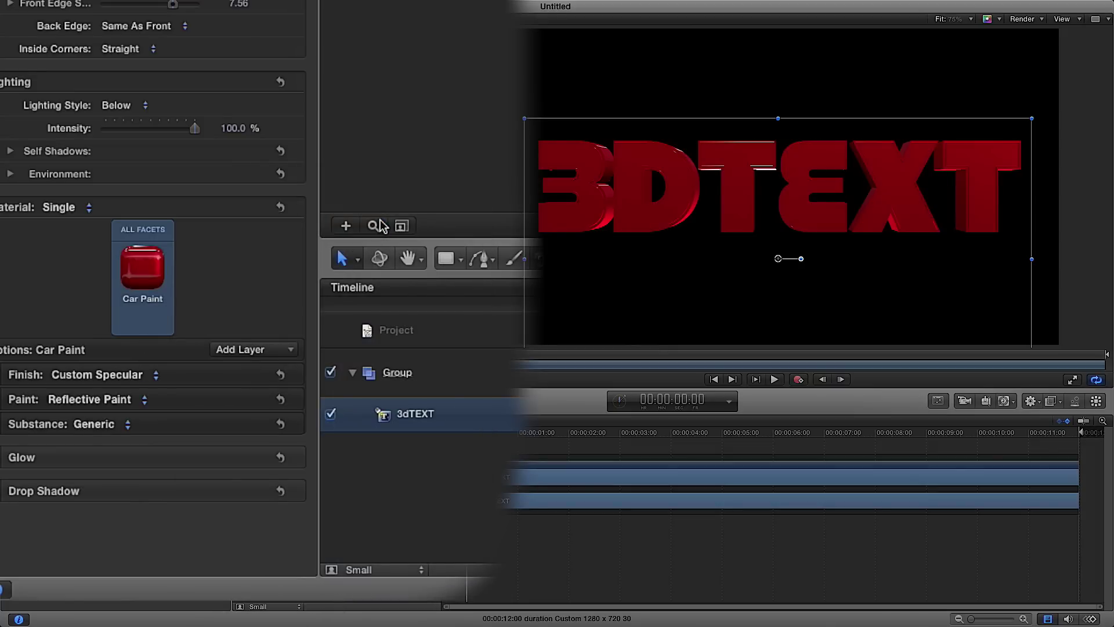
- Set lighting to Standard and change the environment from Light Box and Soft Box Above to Roof Top
click(151, 111)
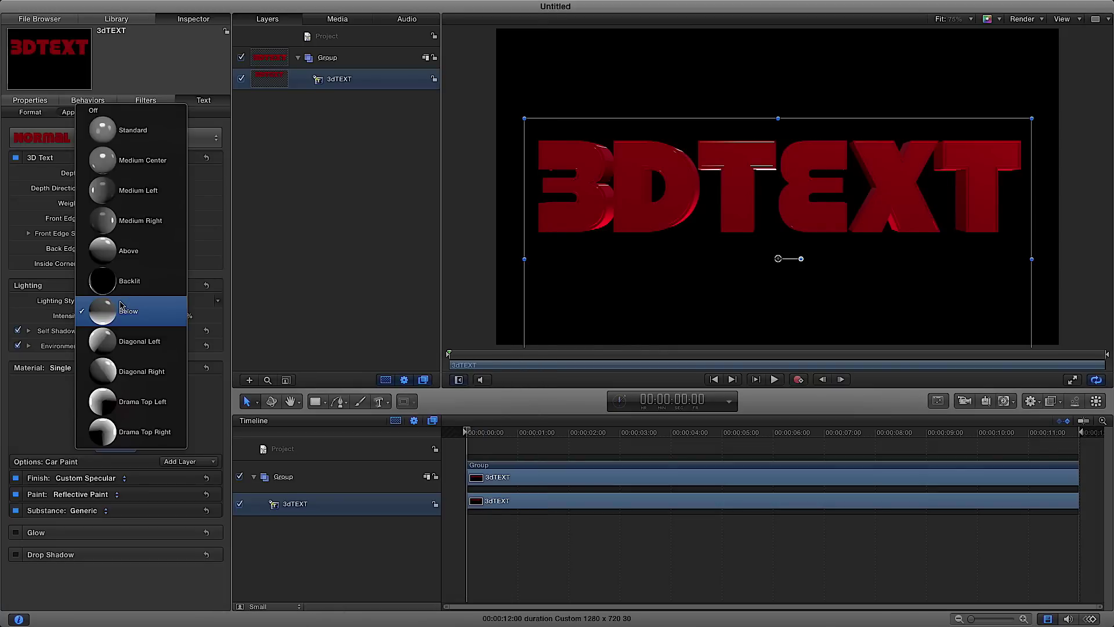
click(138, 143)
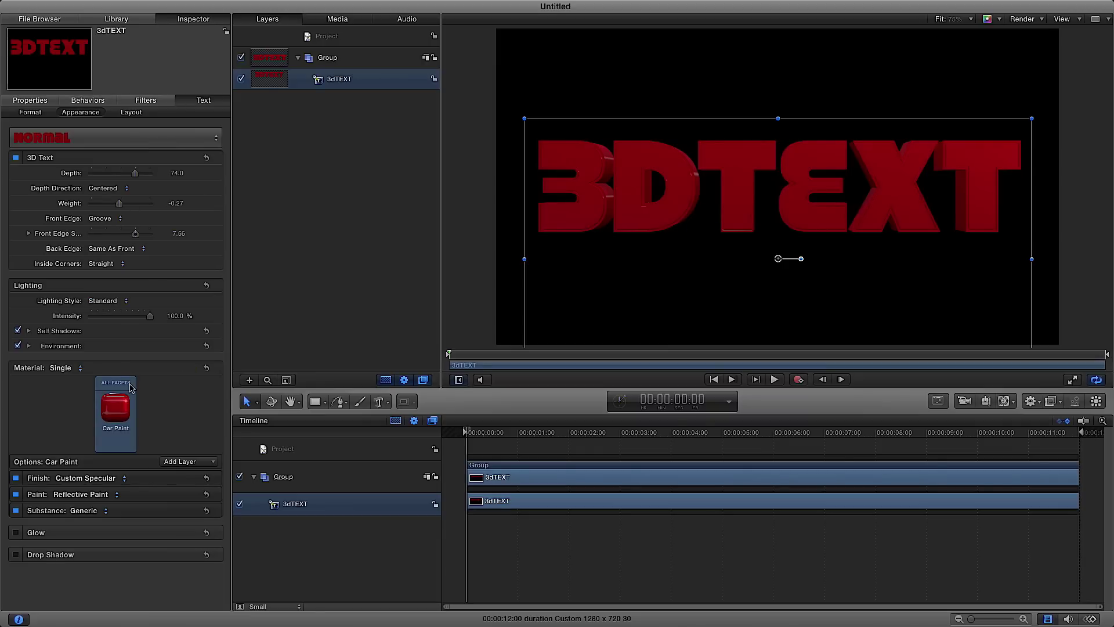
click(28, 346)
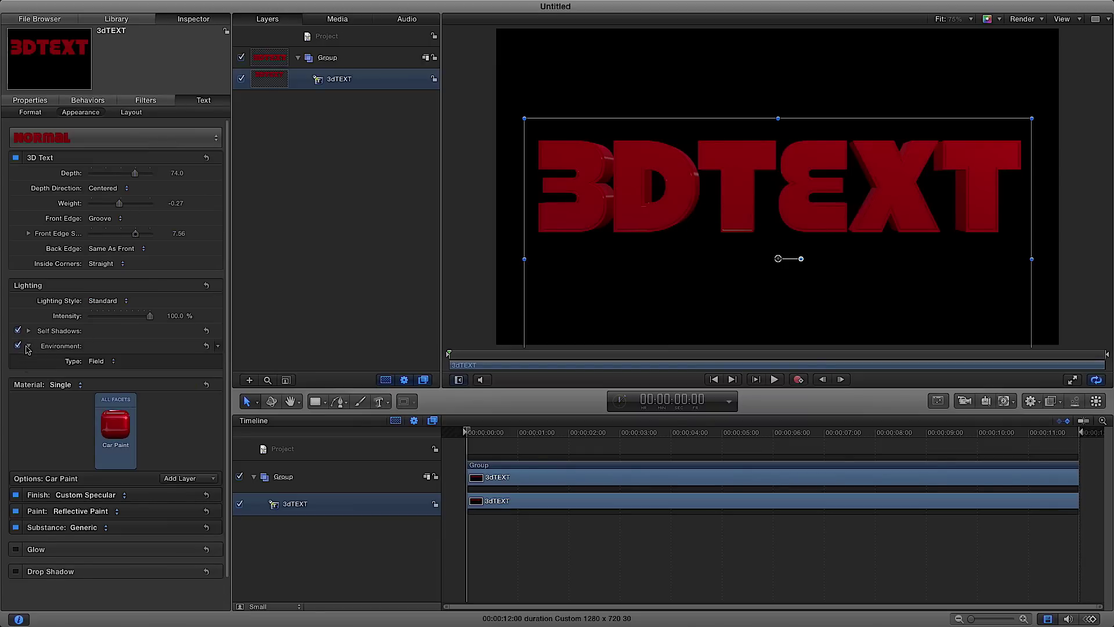
click(104, 365)
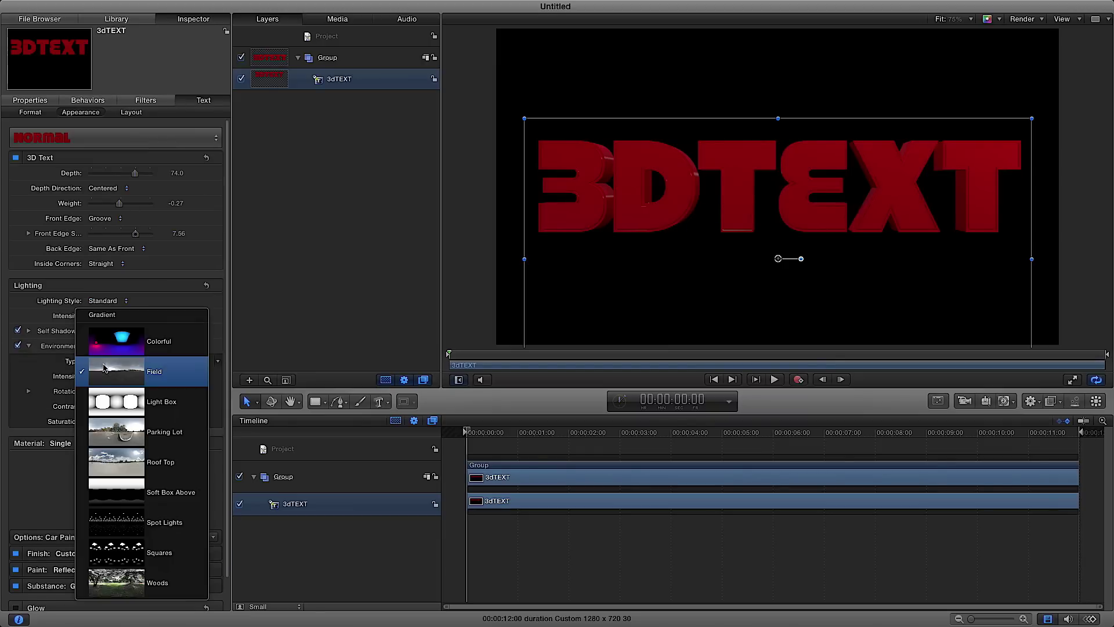
click(138, 403)
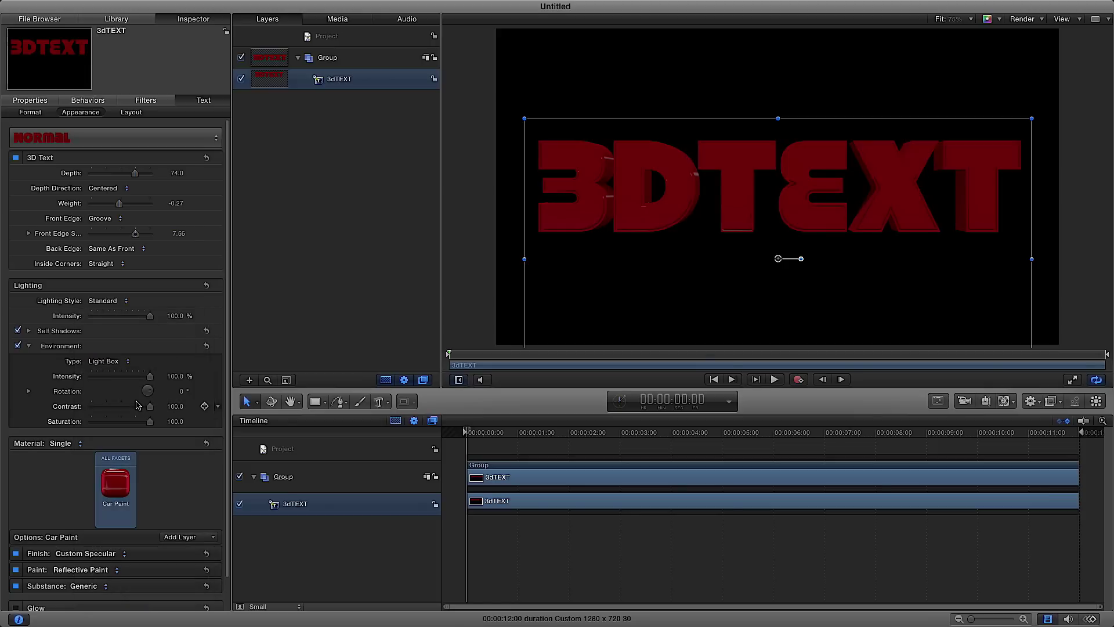
click(130, 363)
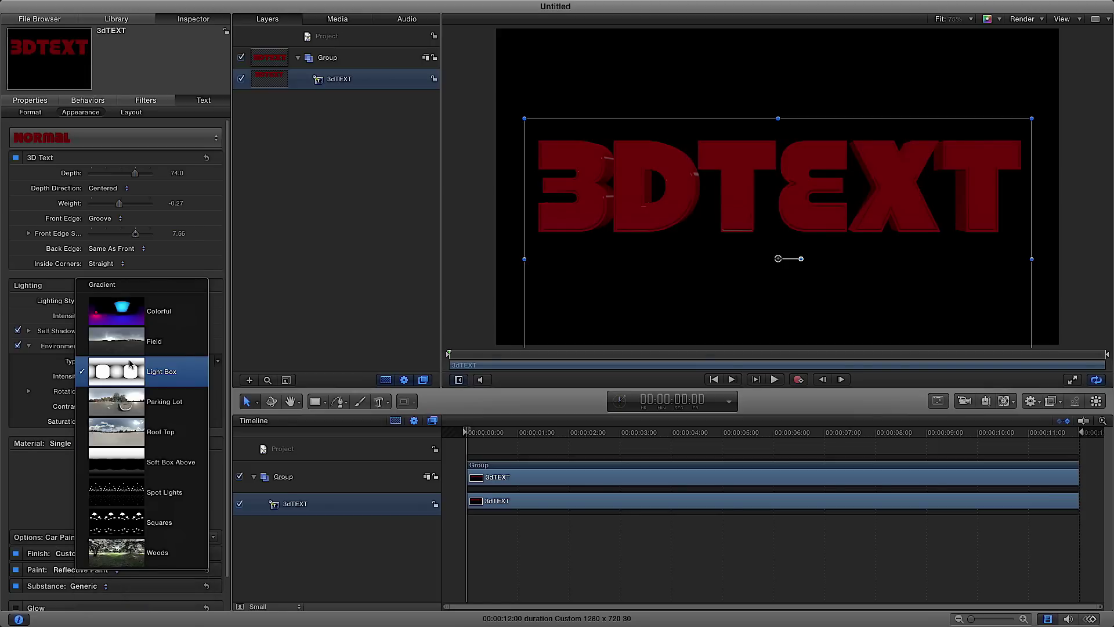
click(145, 462)
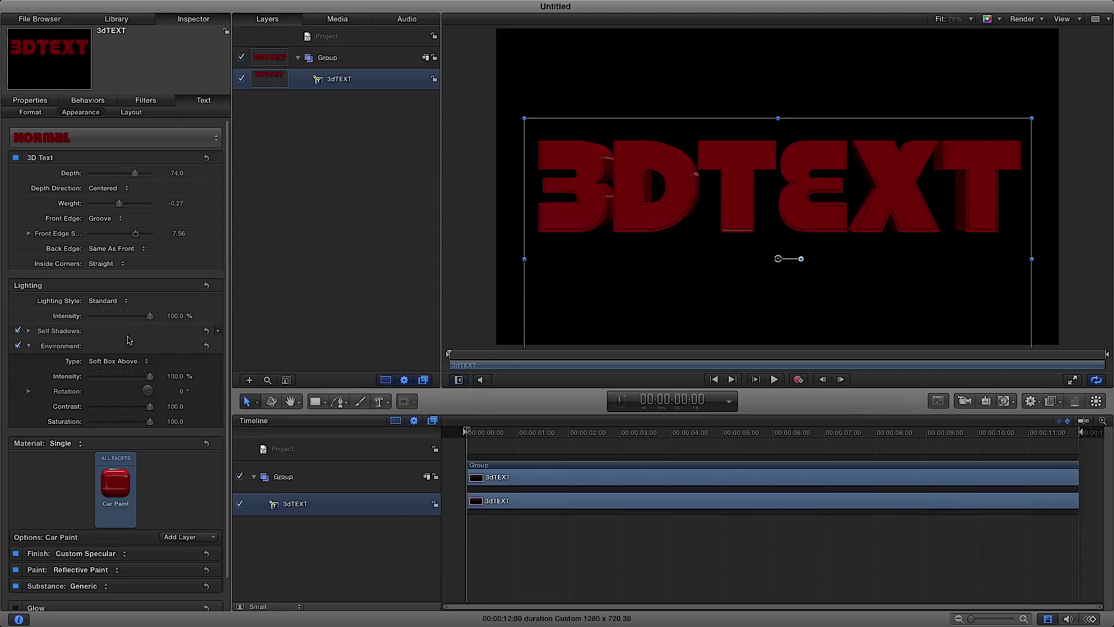
click(139, 361)
click(143, 342)
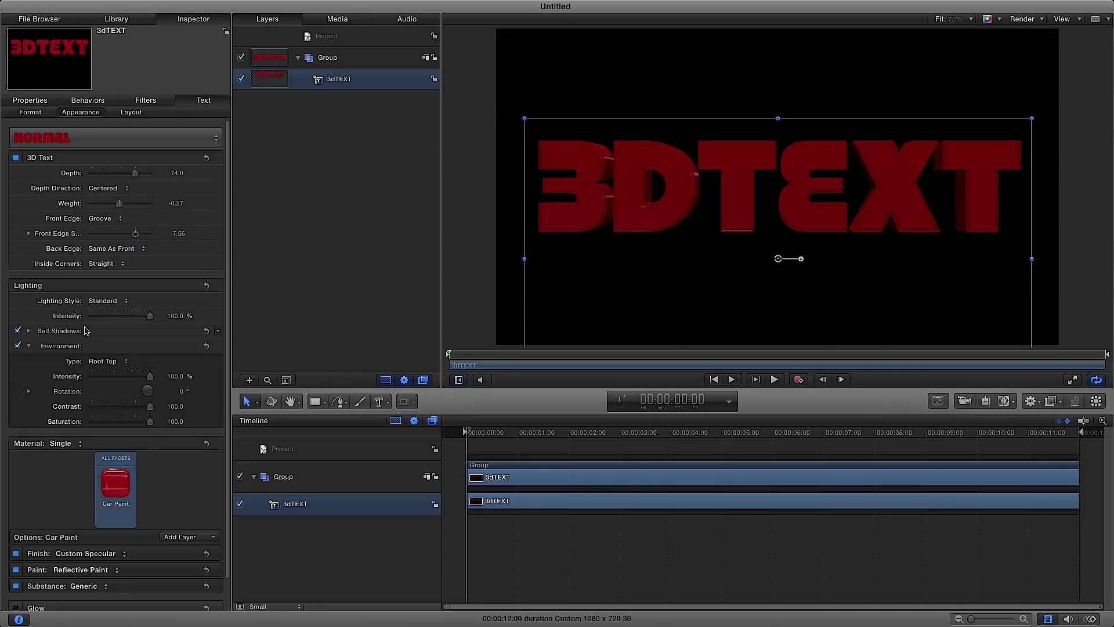
- Try the Above lighting style, then return to Standard lighting
click(108, 300)
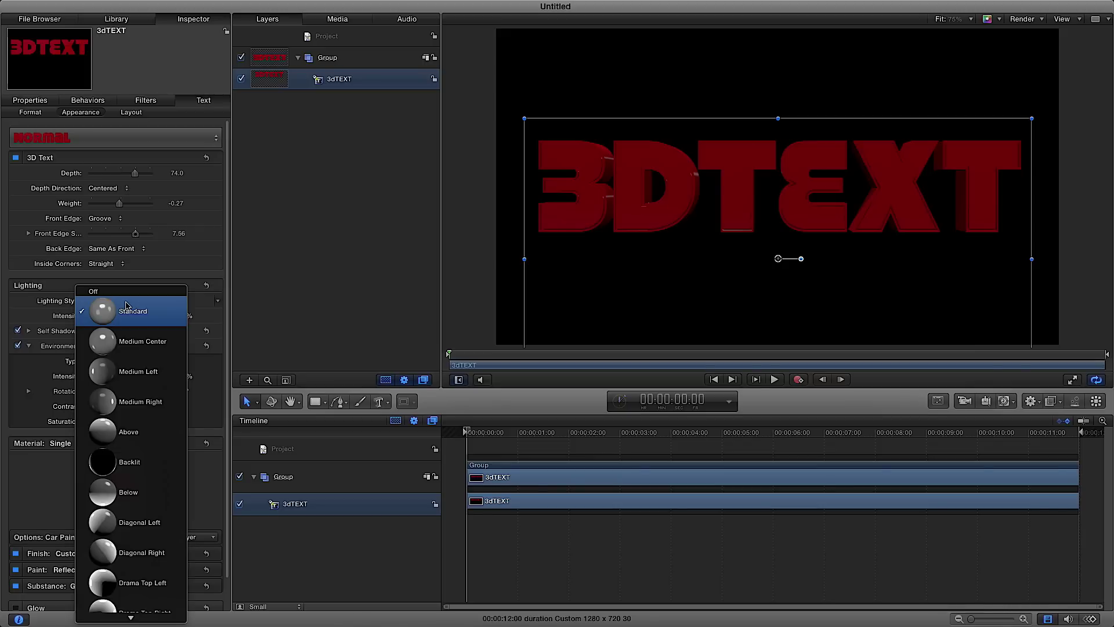
click(141, 431)
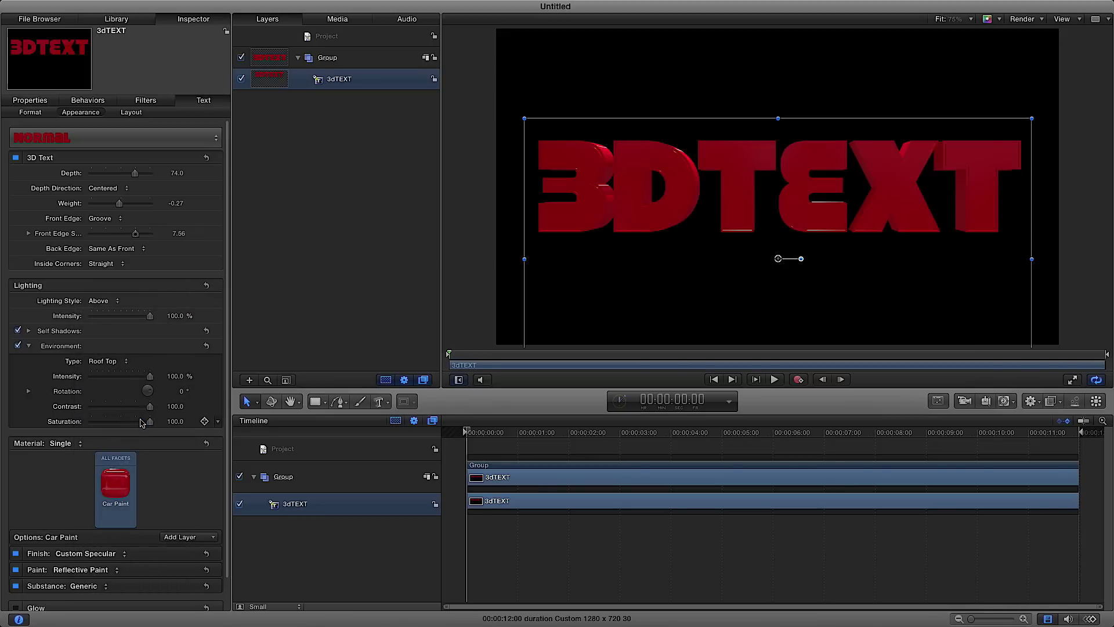
click(124, 303)
click(124, 192)
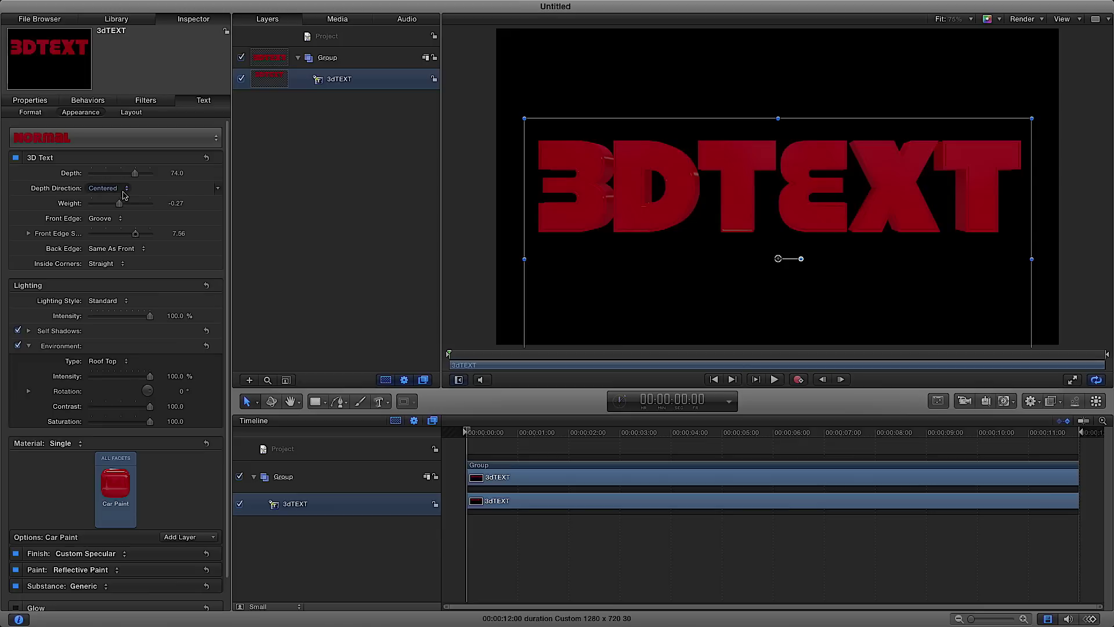
click(118, 303)
click(119, 308)
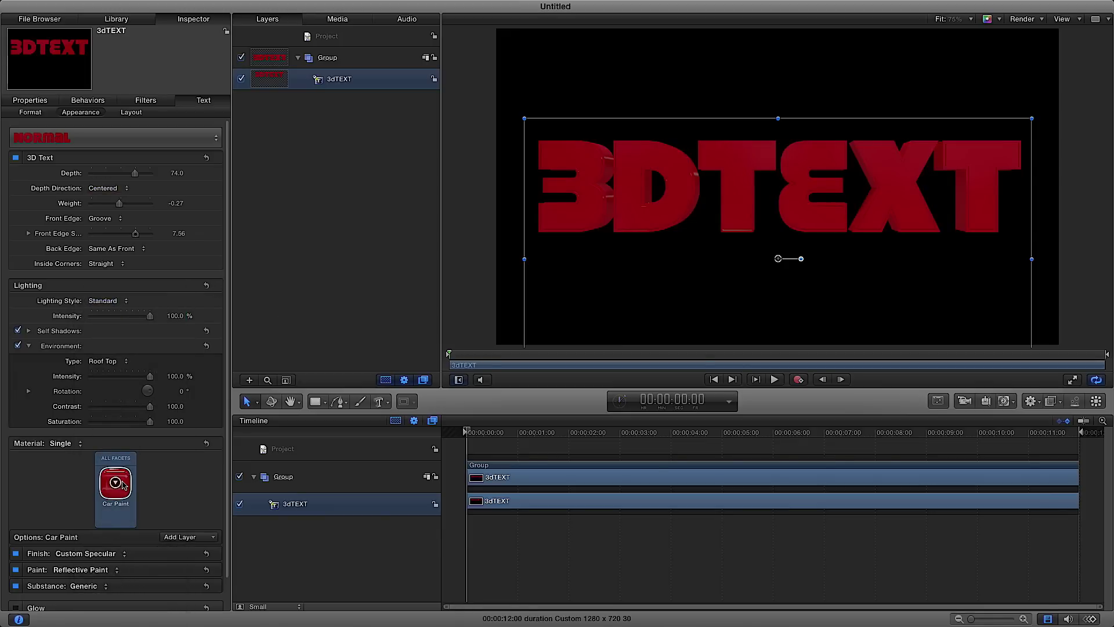
click(28, 346)
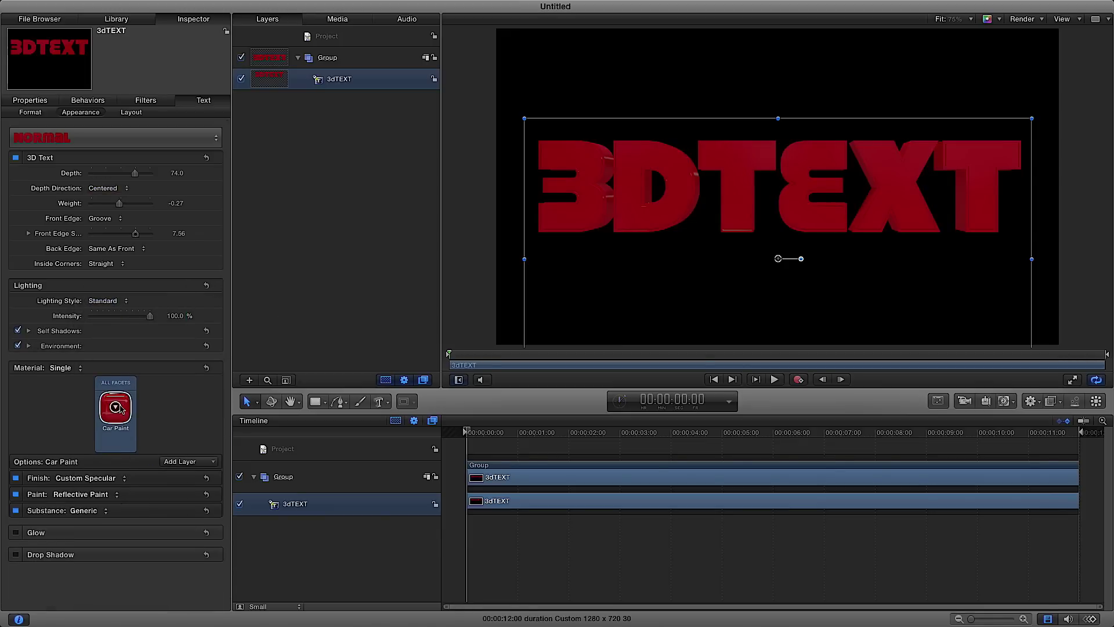
click(116, 407)
mouse_move(197, 485)
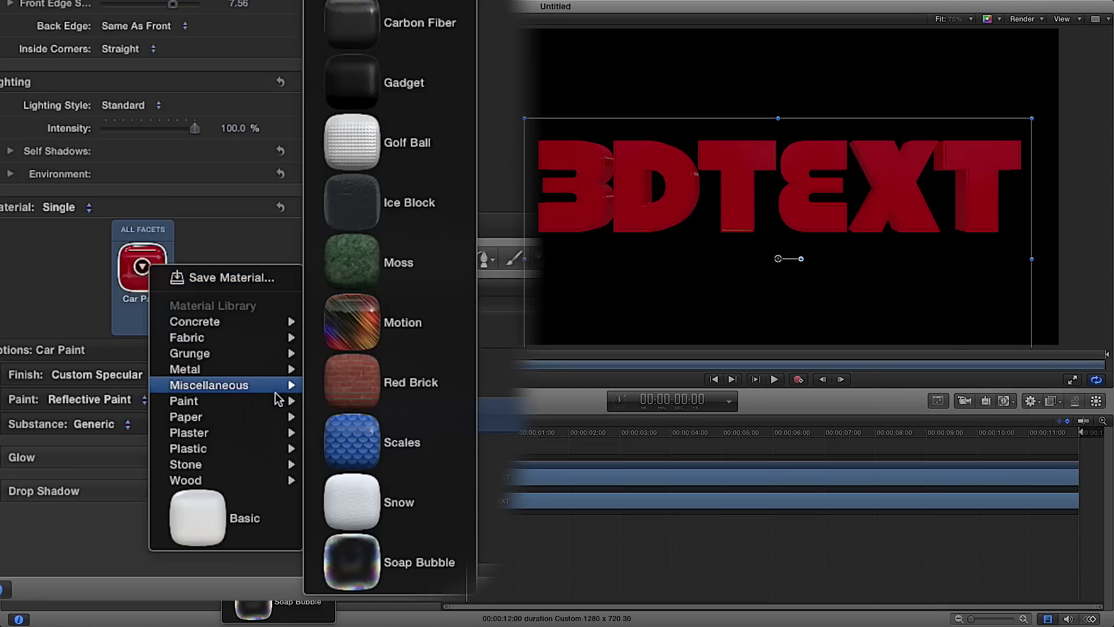
click(432, 45)
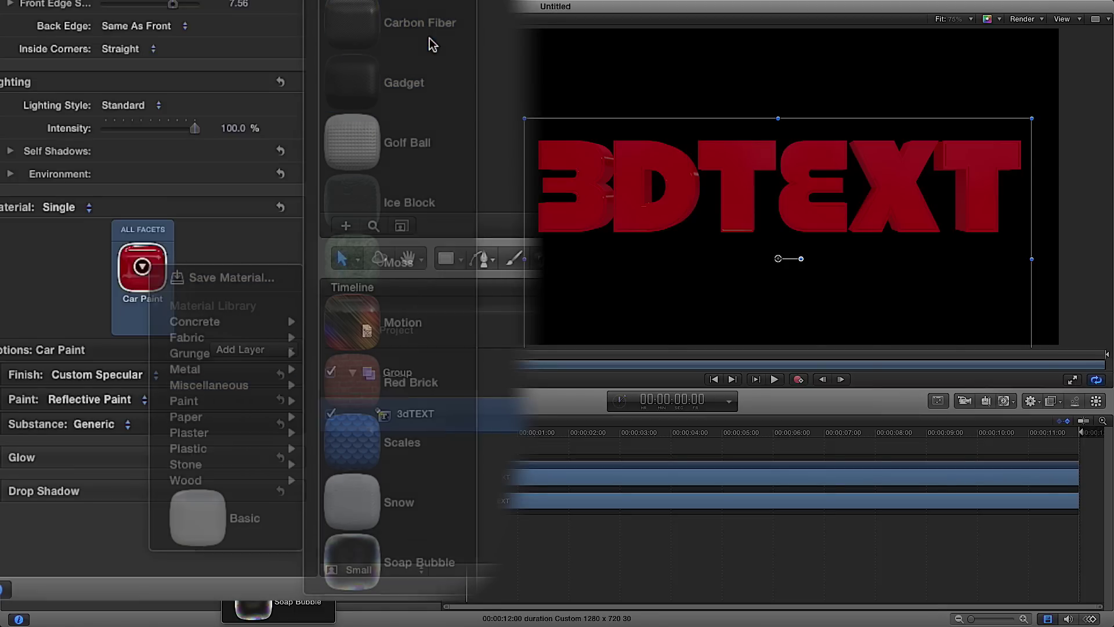
click(142, 272)
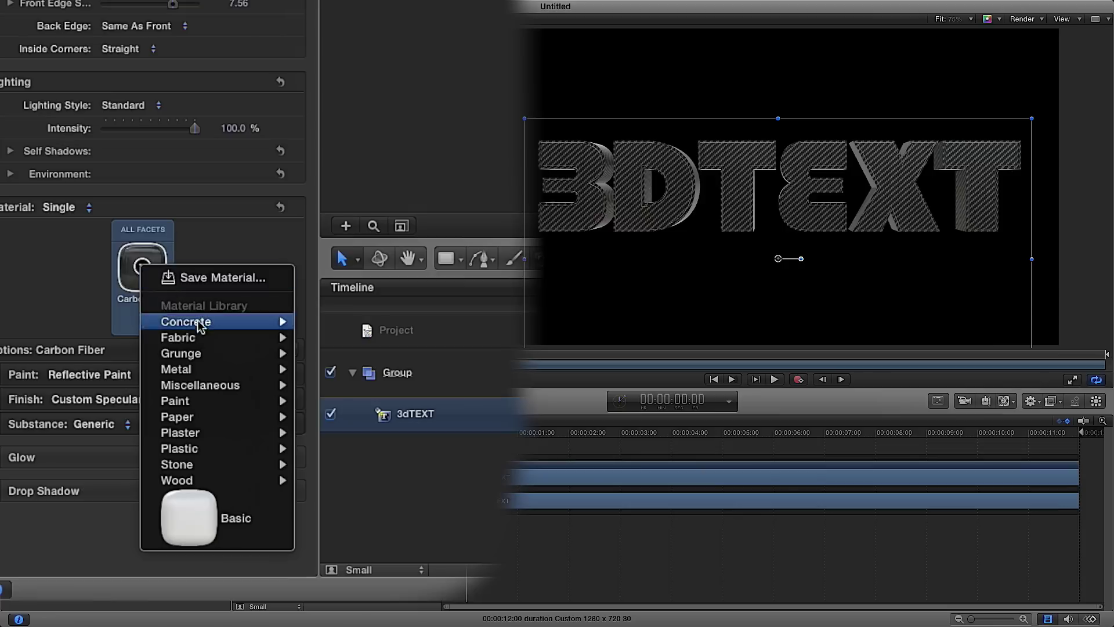
mouse_move(209, 386)
click(356, 51)
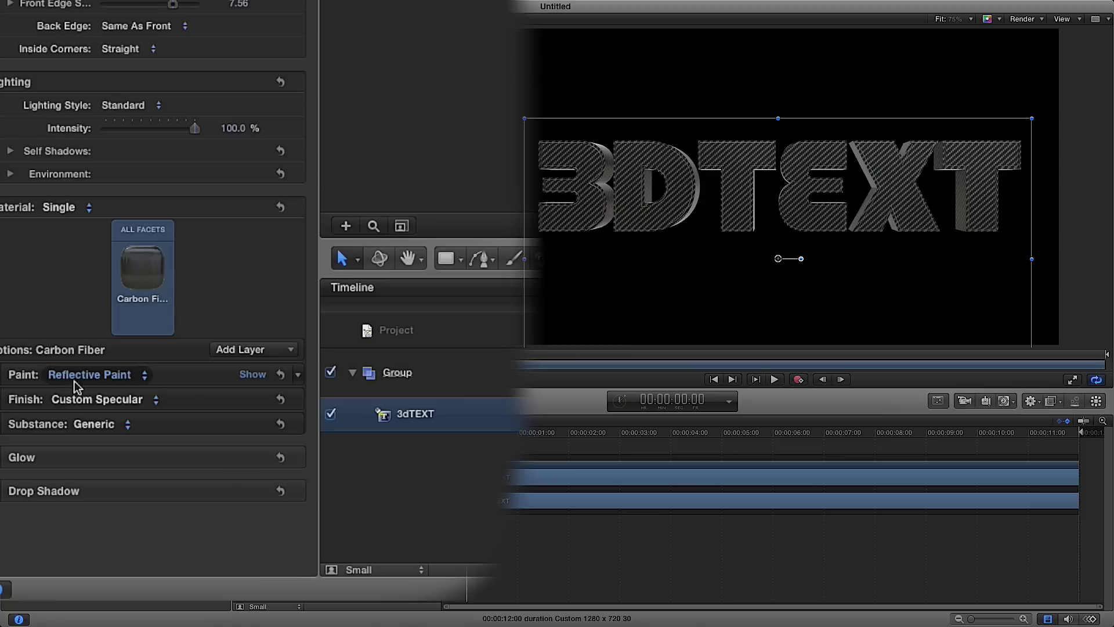
click(144, 376)
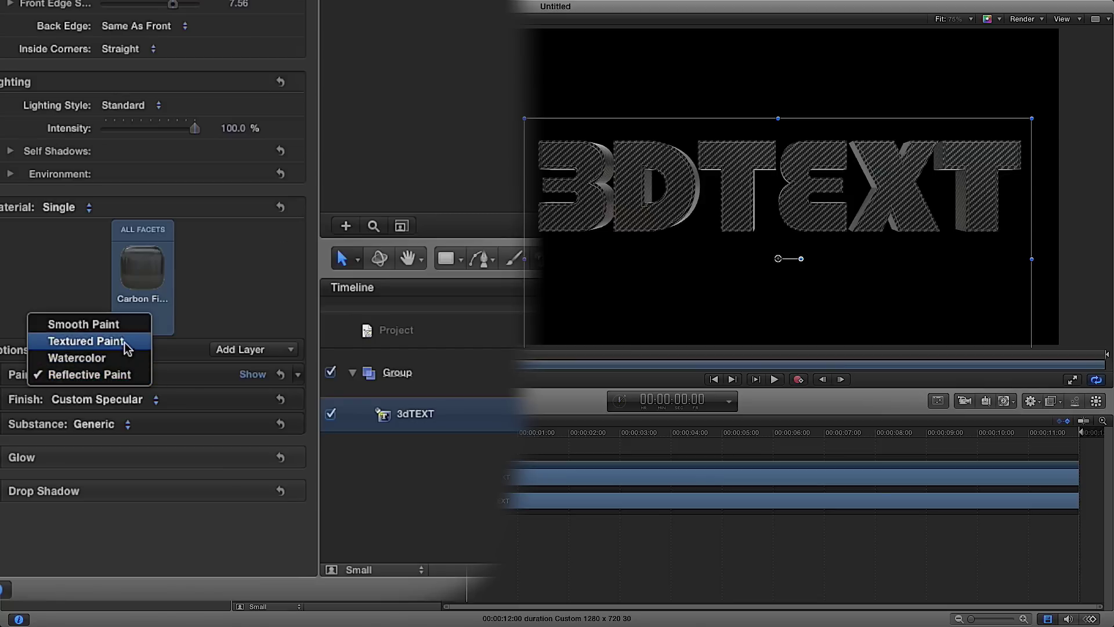
click(215, 303)
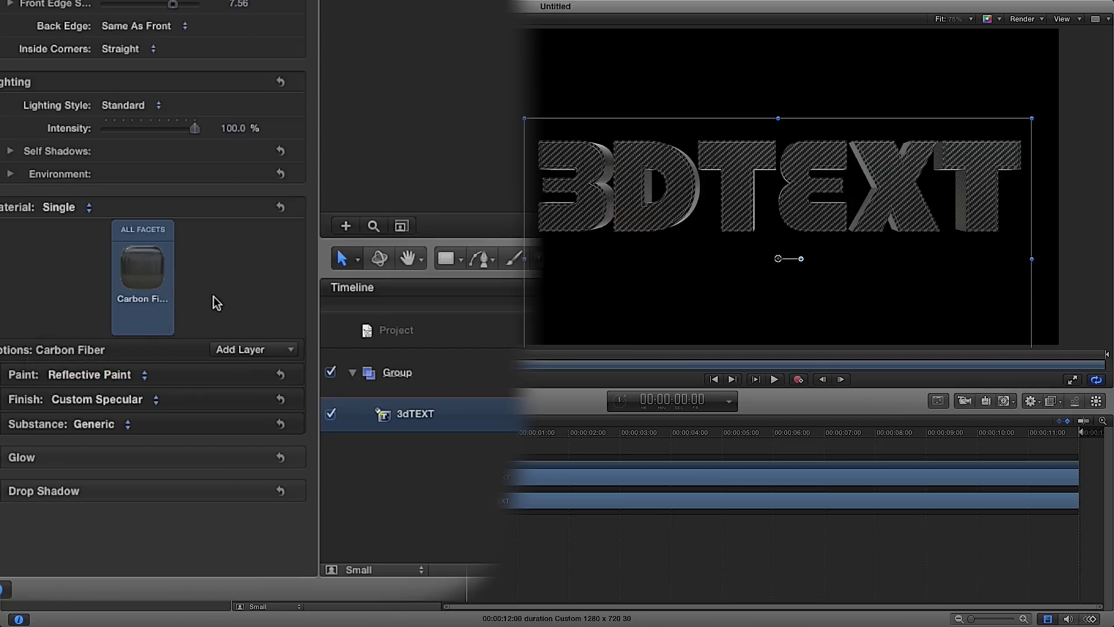
click(153, 402)
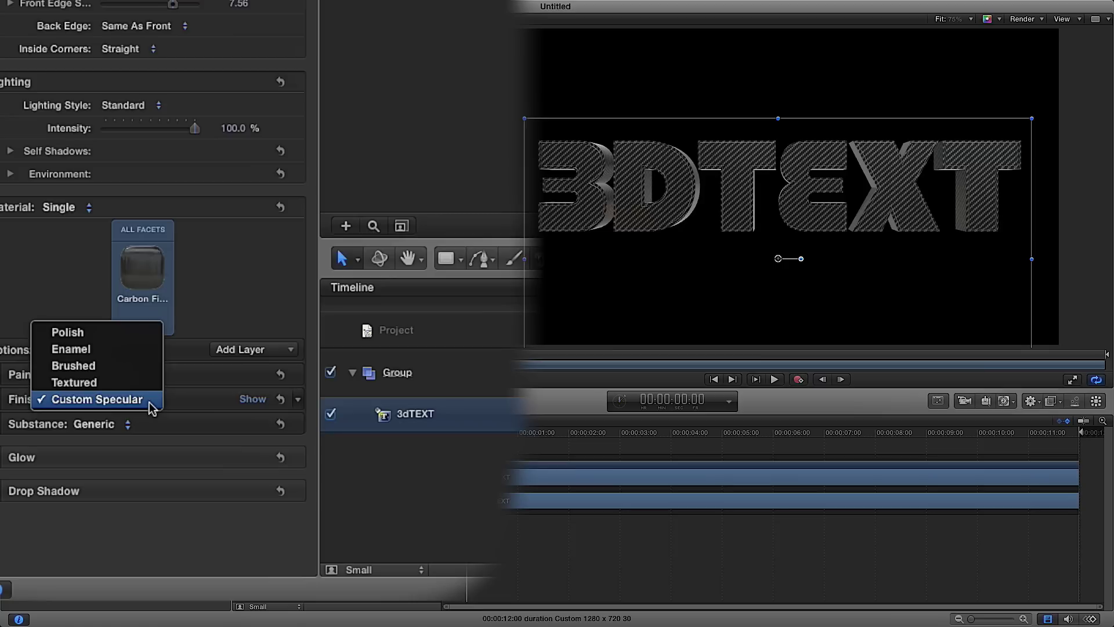
click(152, 400)
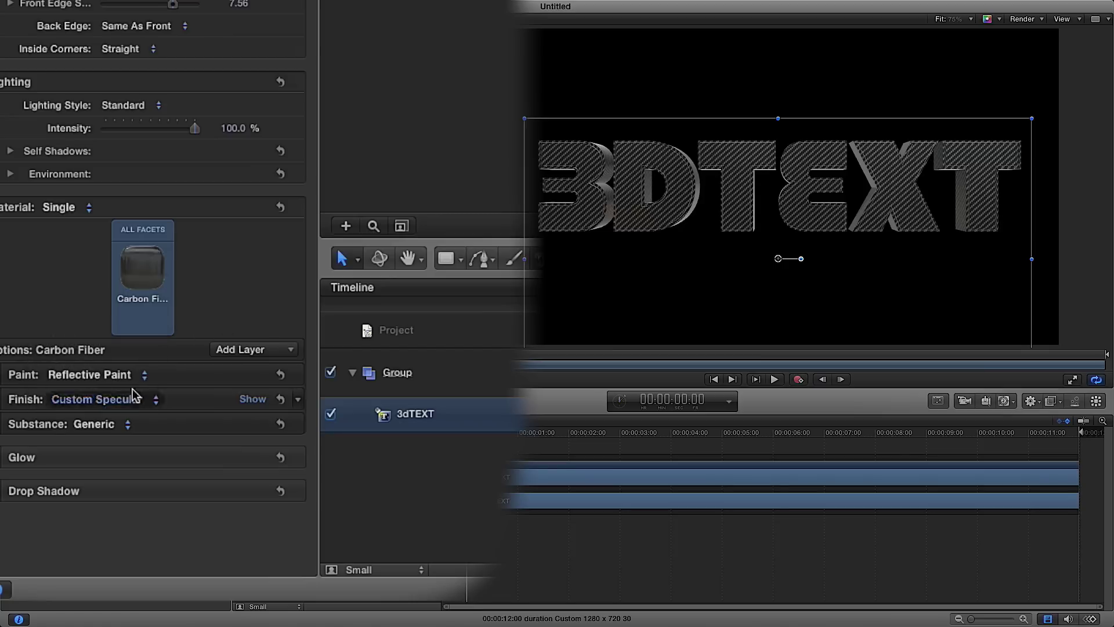
click(117, 411)
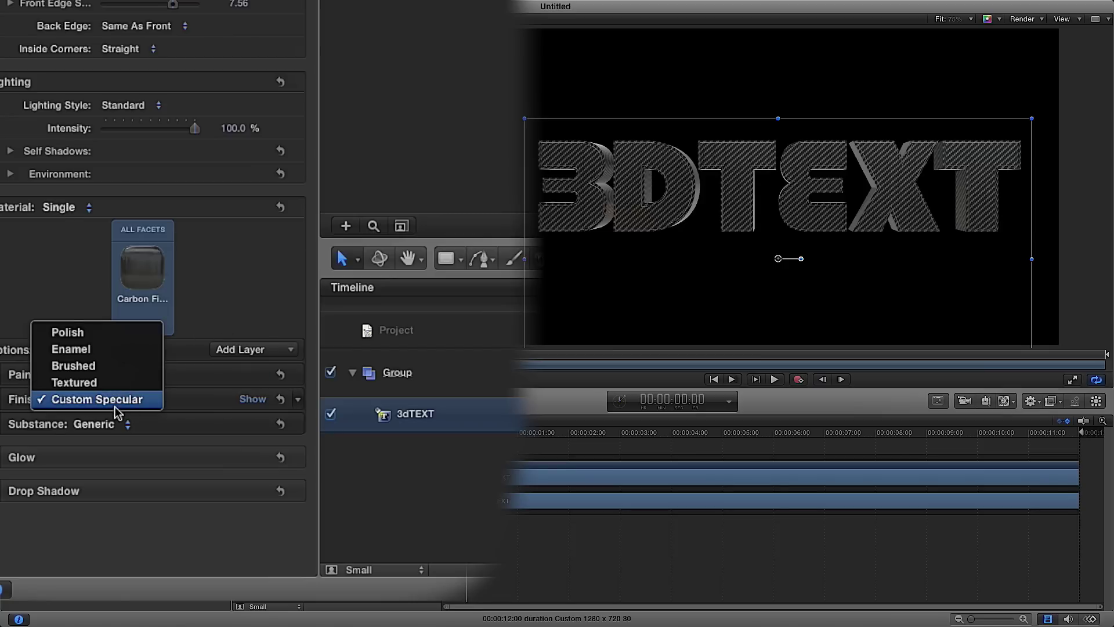
click(248, 259)
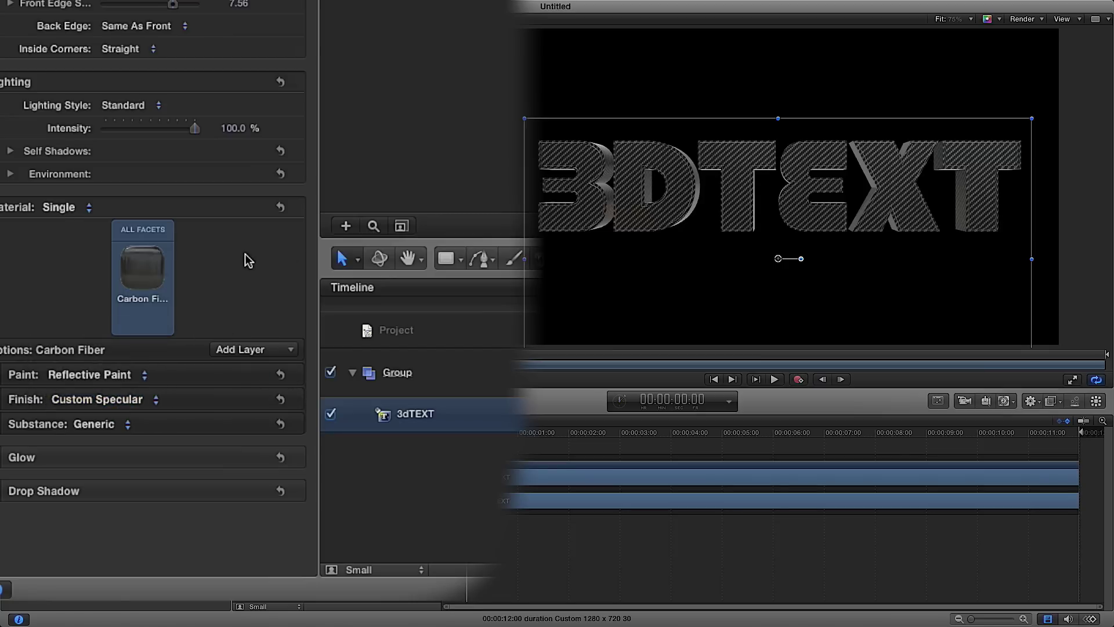
click(119, 424)
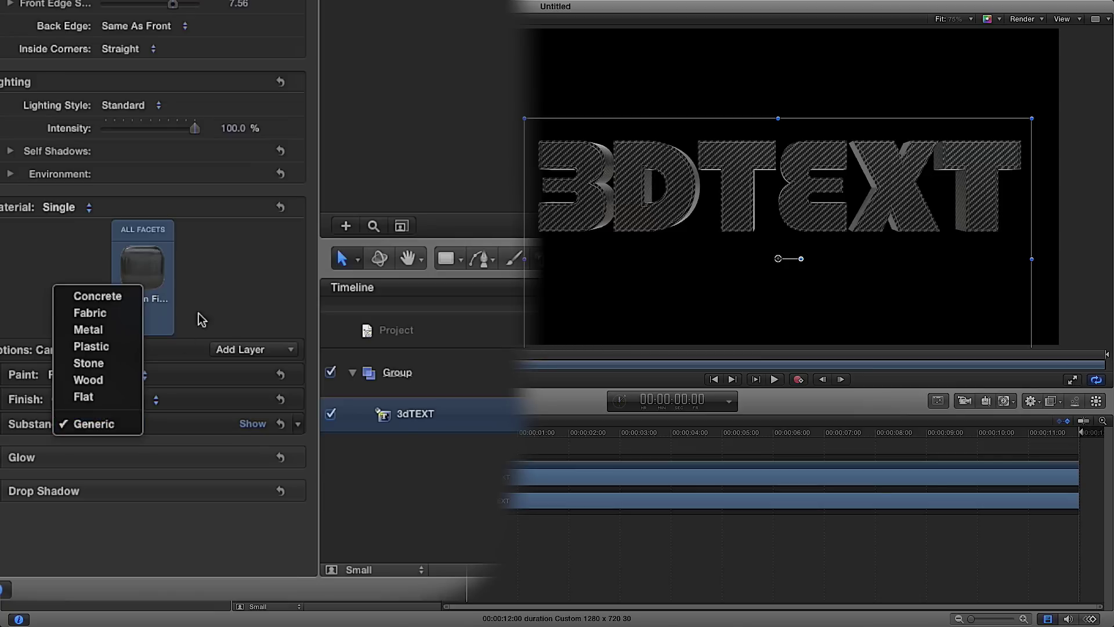
click(216, 288)
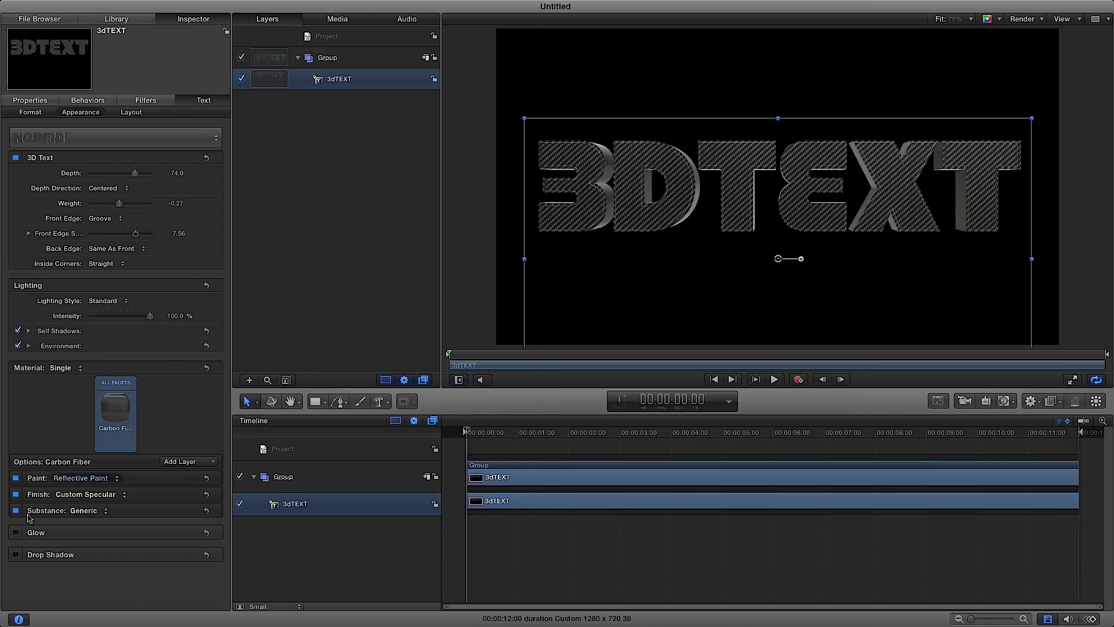
- Toggle Glow on and off, keeping Standard lighting and the Carbon Fiber material
click(16, 532)
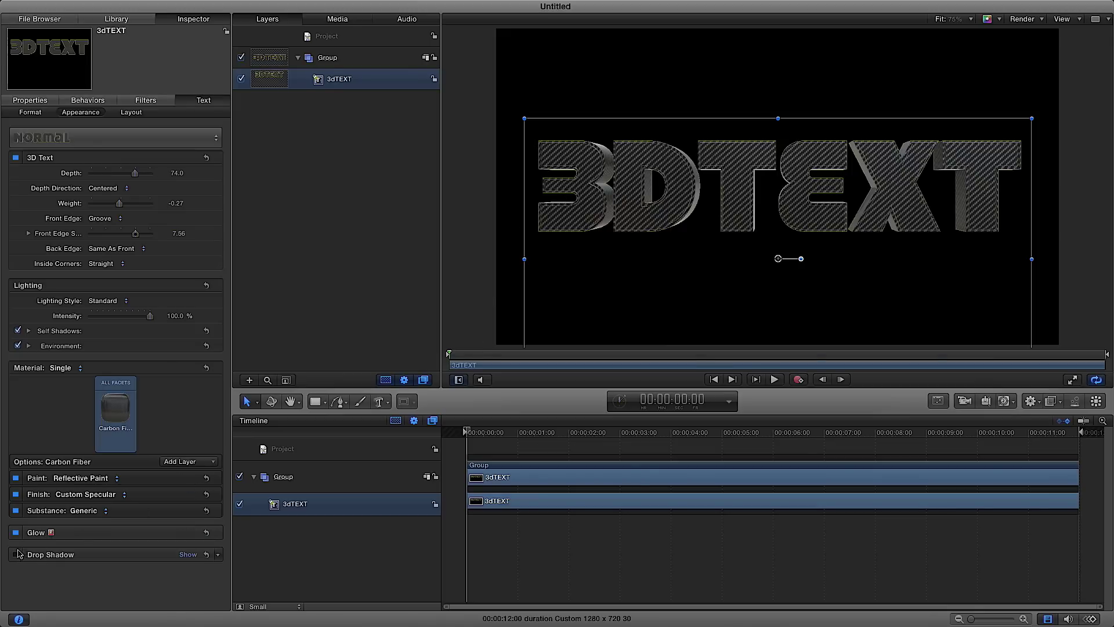
click(16, 534)
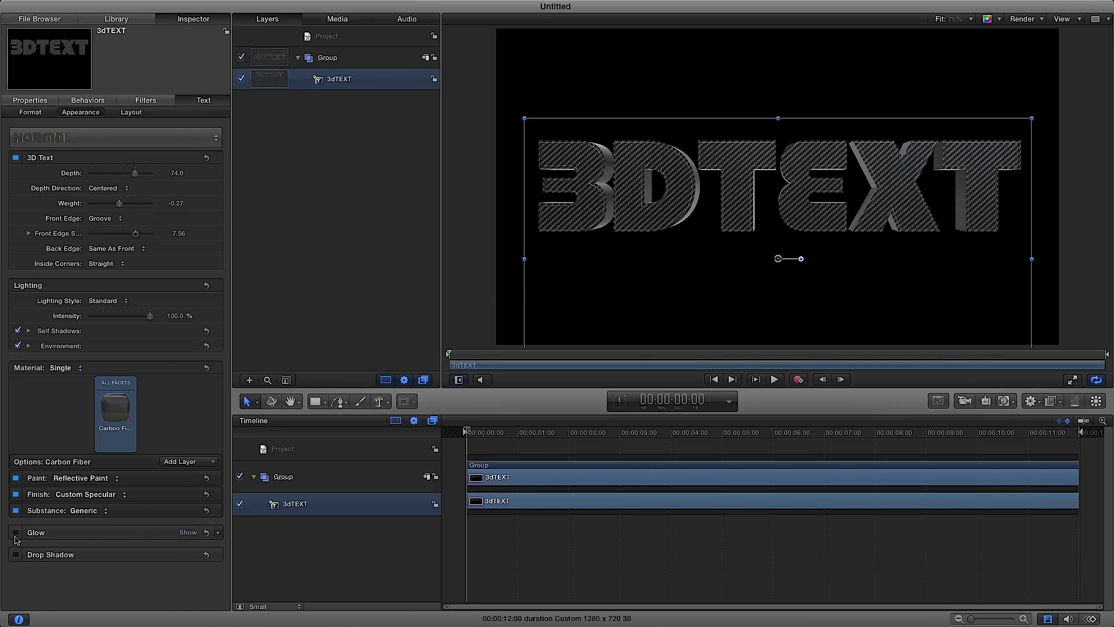
click(328, 57)
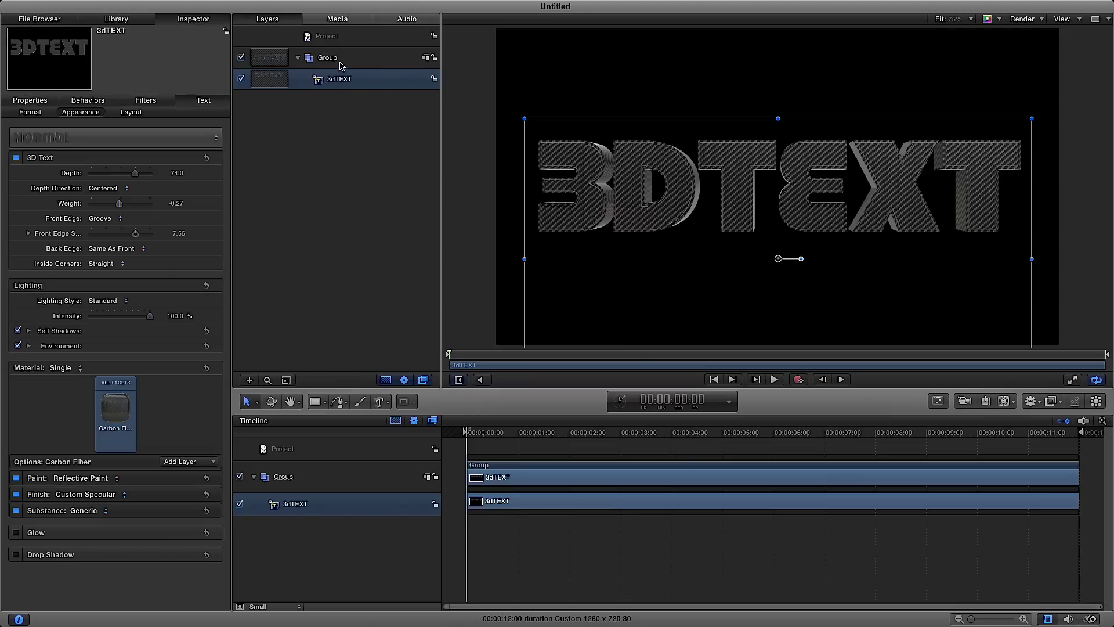
click(340, 79)
click(123, 301)
click(123, 303)
click(115, 408)
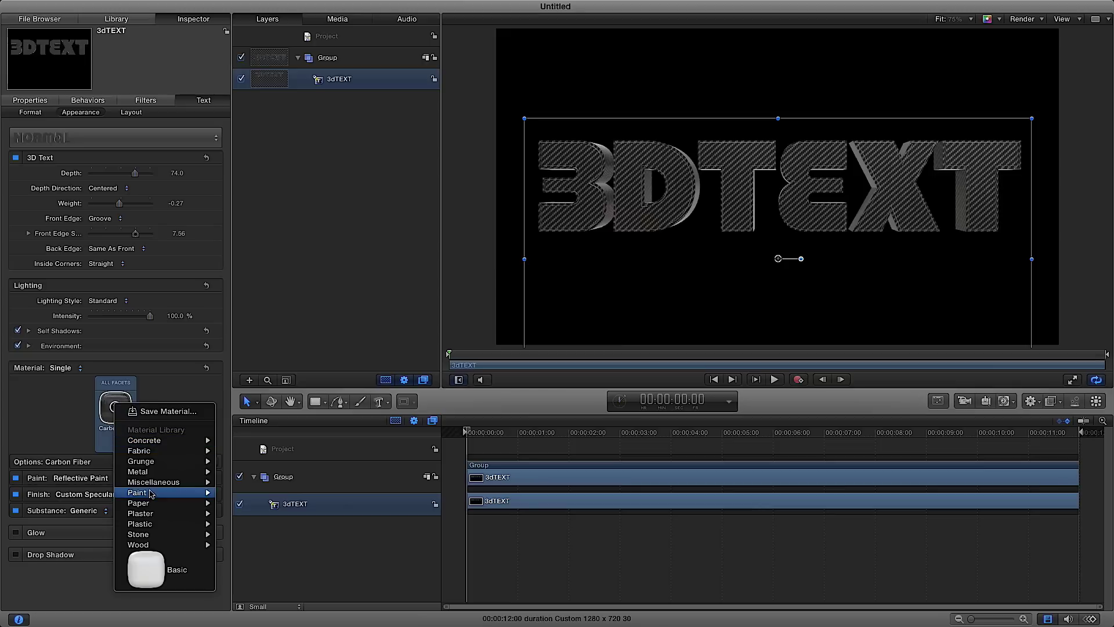
mouse_move(154, 482)
click(302, 246)
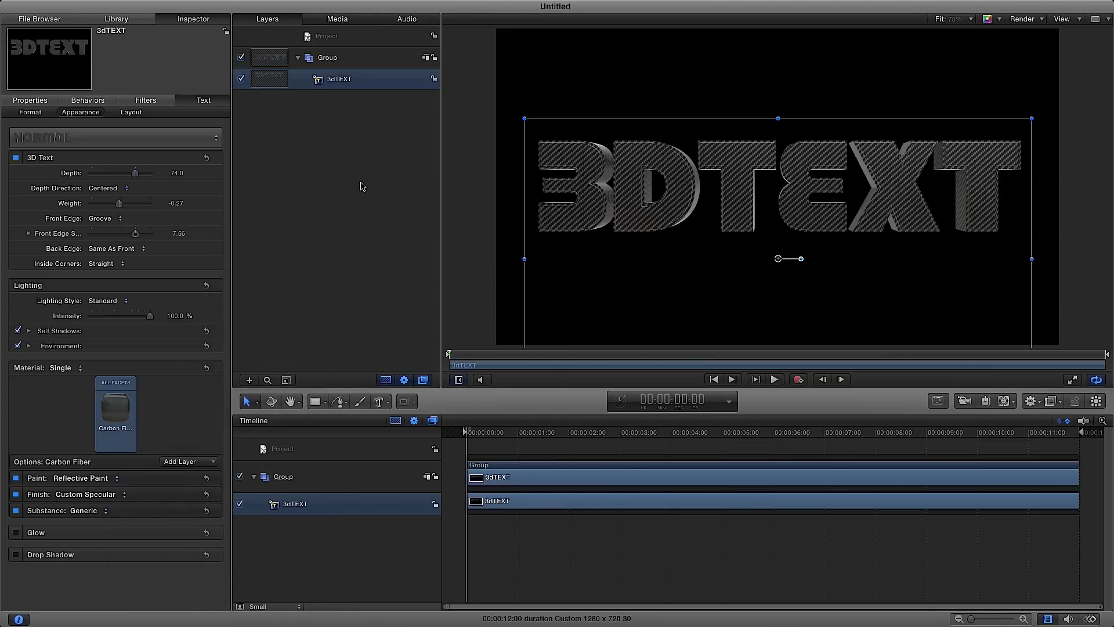
- Duplicate the 3dTEXT layer and select the new 3dTEXT copy
right_click(351, 77)
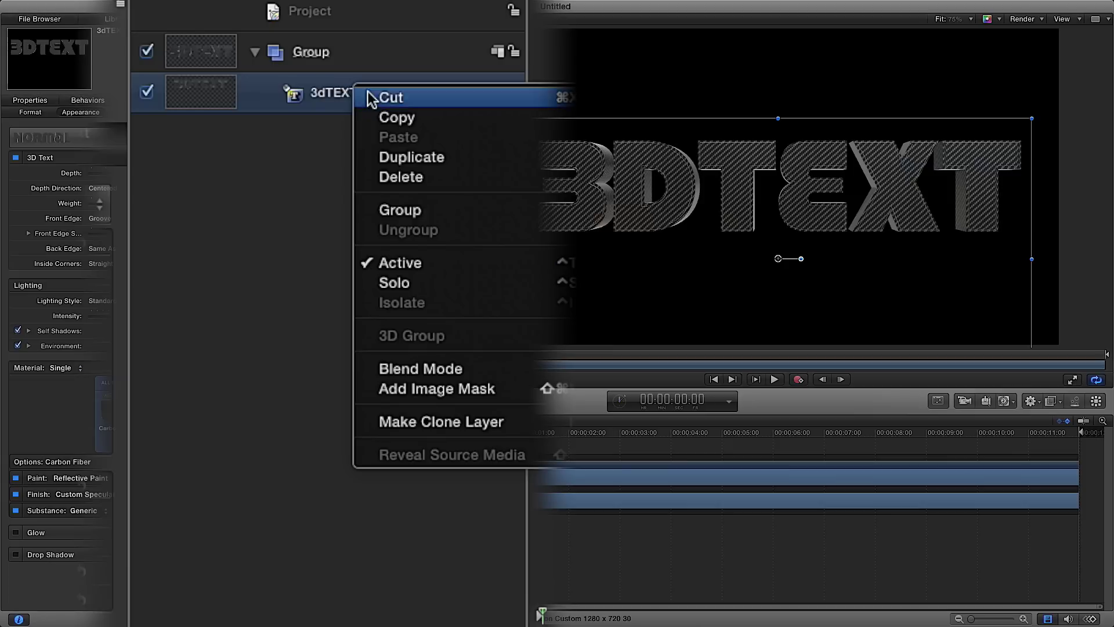
click(433, 163)
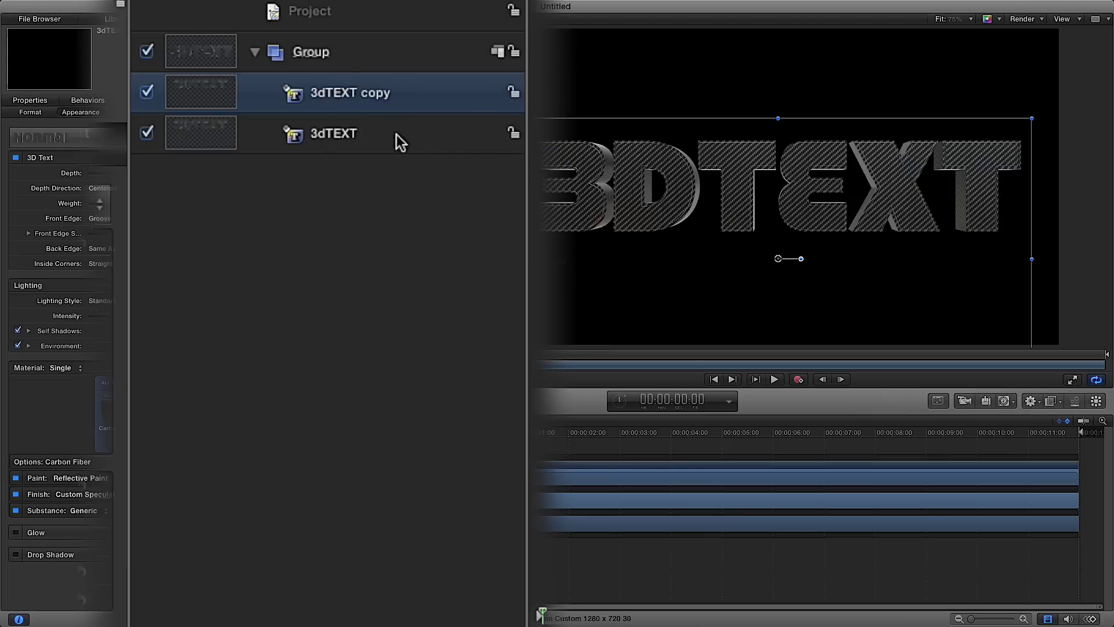
click(358, 134)
click(354, 92)
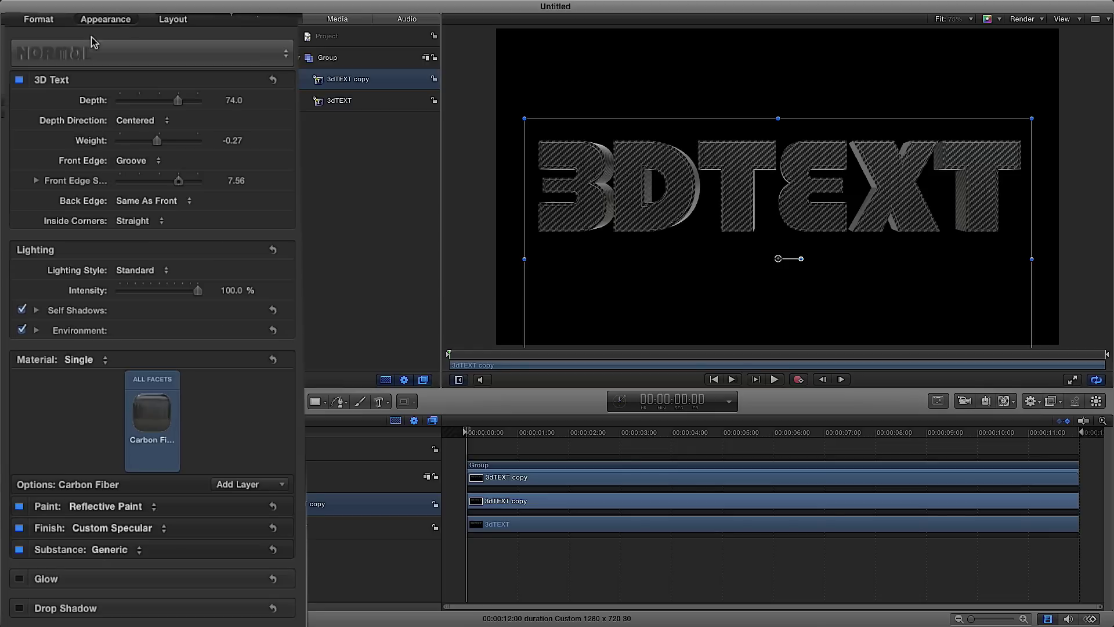
- Set the 3dTEXT copy's Front Edge to Bevel Ring, then temporarily hide the copy
click(153, 162)
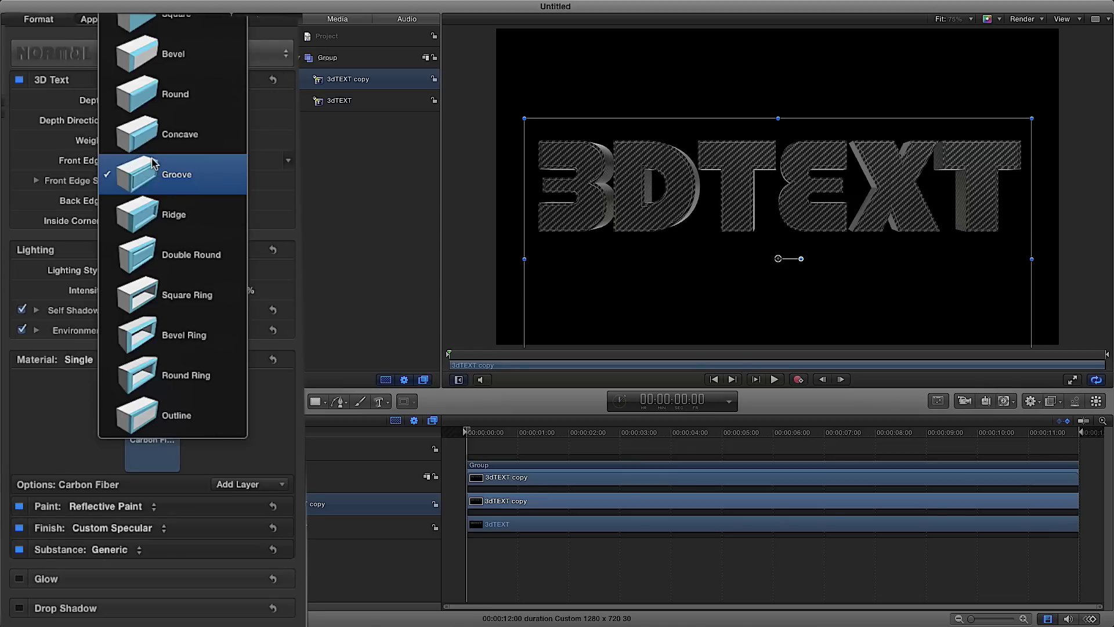
click(207, 334)
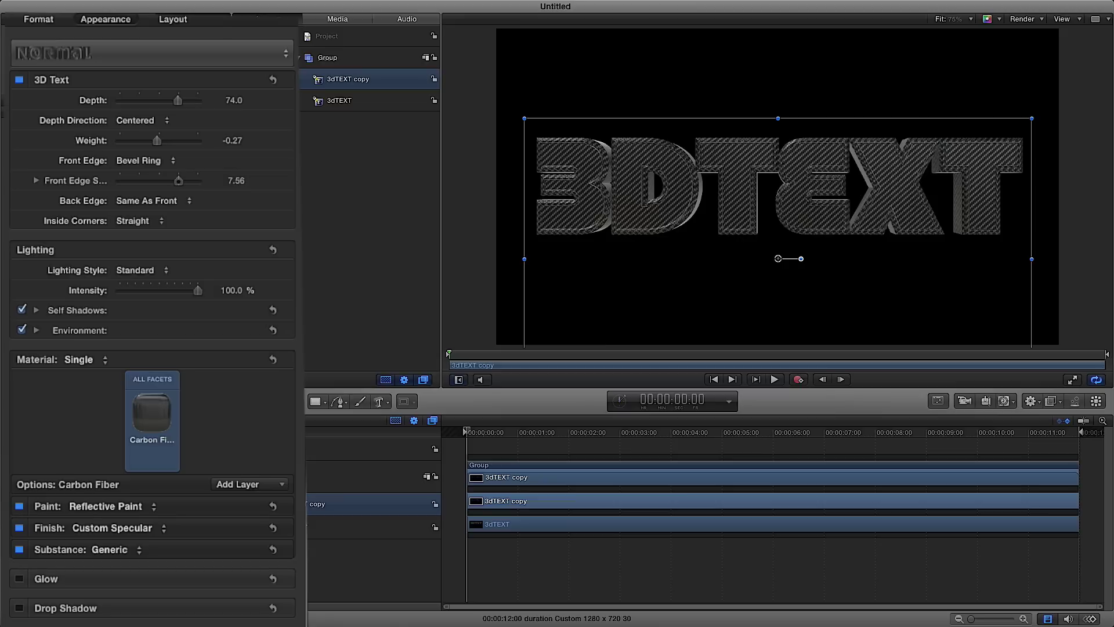
key(ctrl+t)
key(ctrl+t)
key(ctrl+t)
key(ctrl+t)
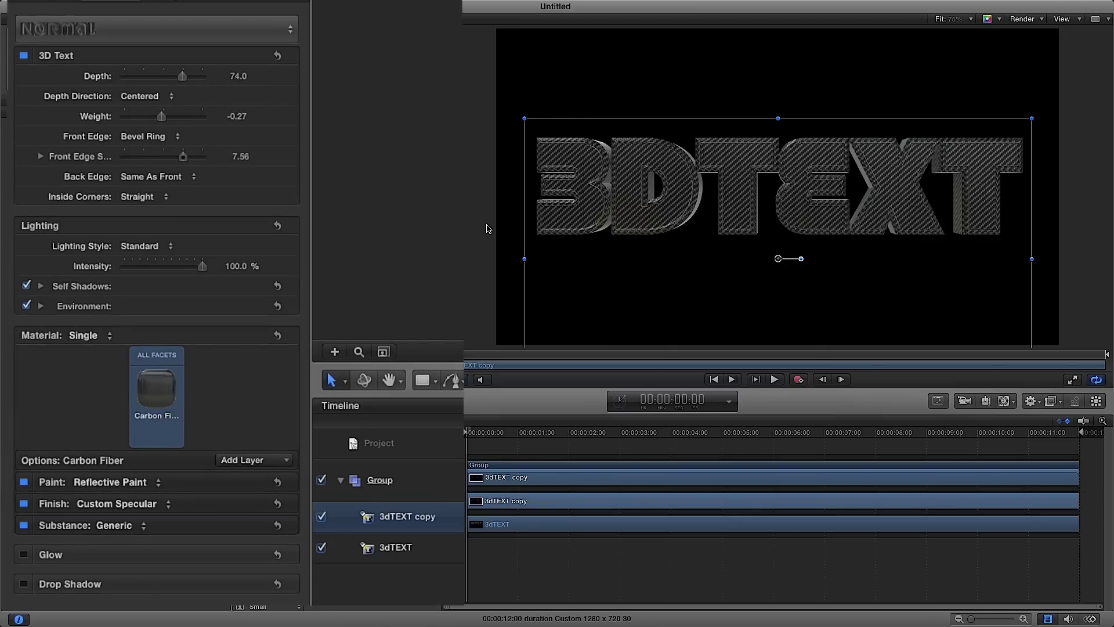
- Give the 3dTEXT copy the Metal > Chrome material after briefly trying Copper
mouse_move(162, 392)
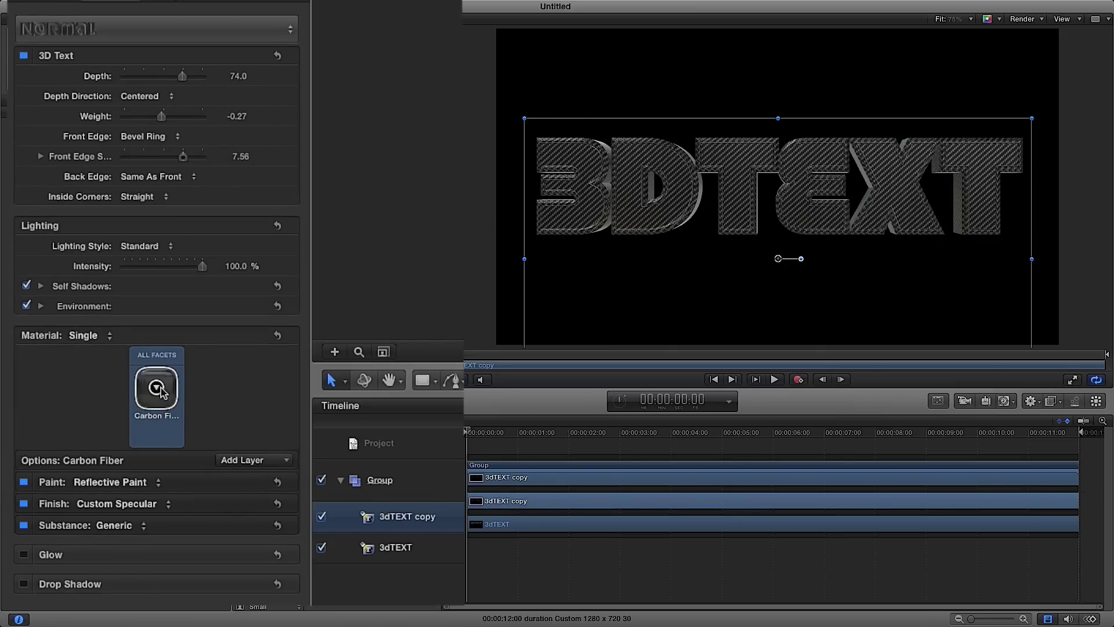
click(157, 388)
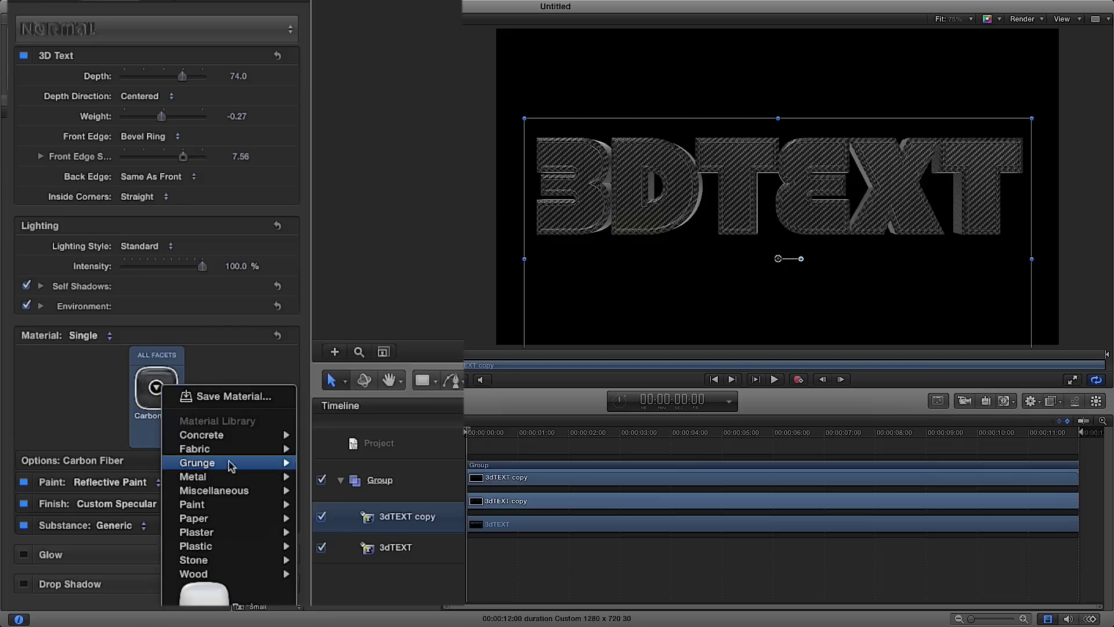
mouse_move(242, 480)
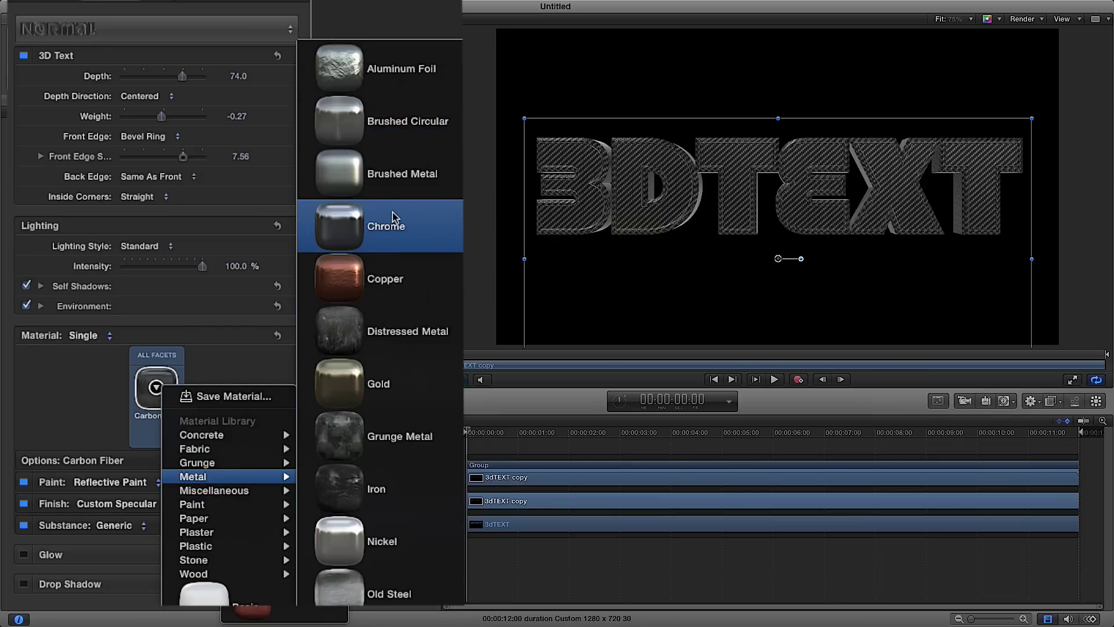
key(Escape)
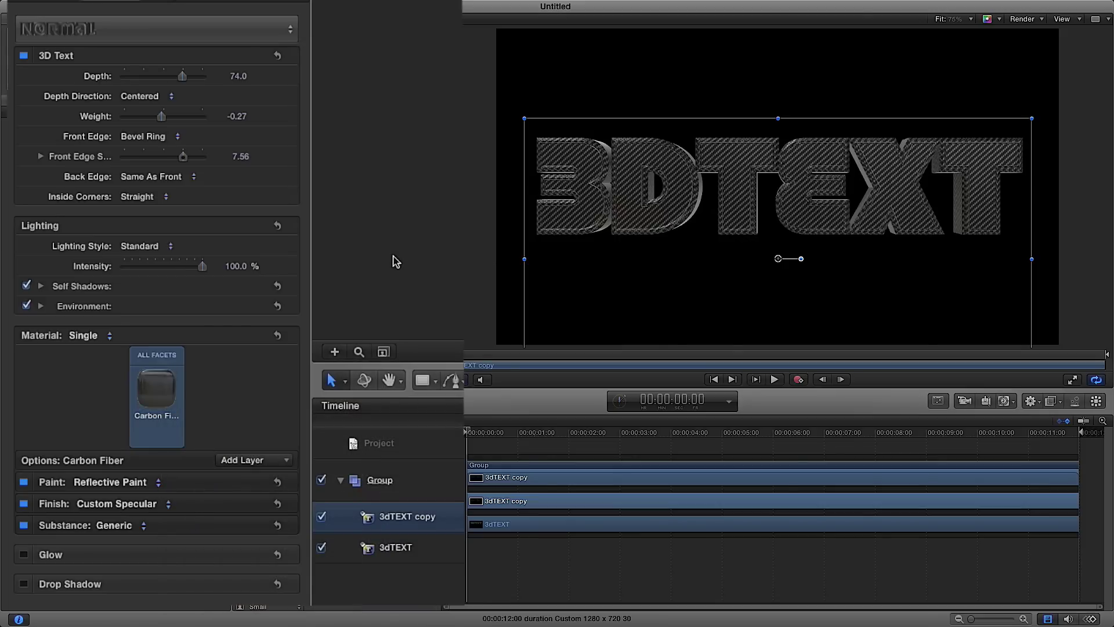
click(156, 387)
mouse_move(248, 500)
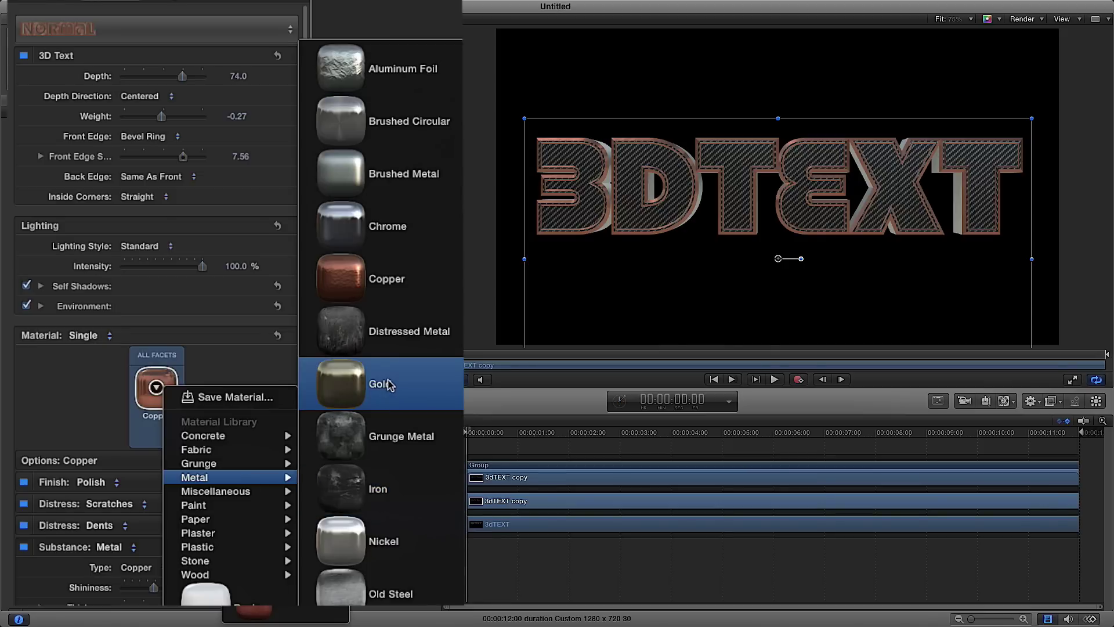
click(401, 227)
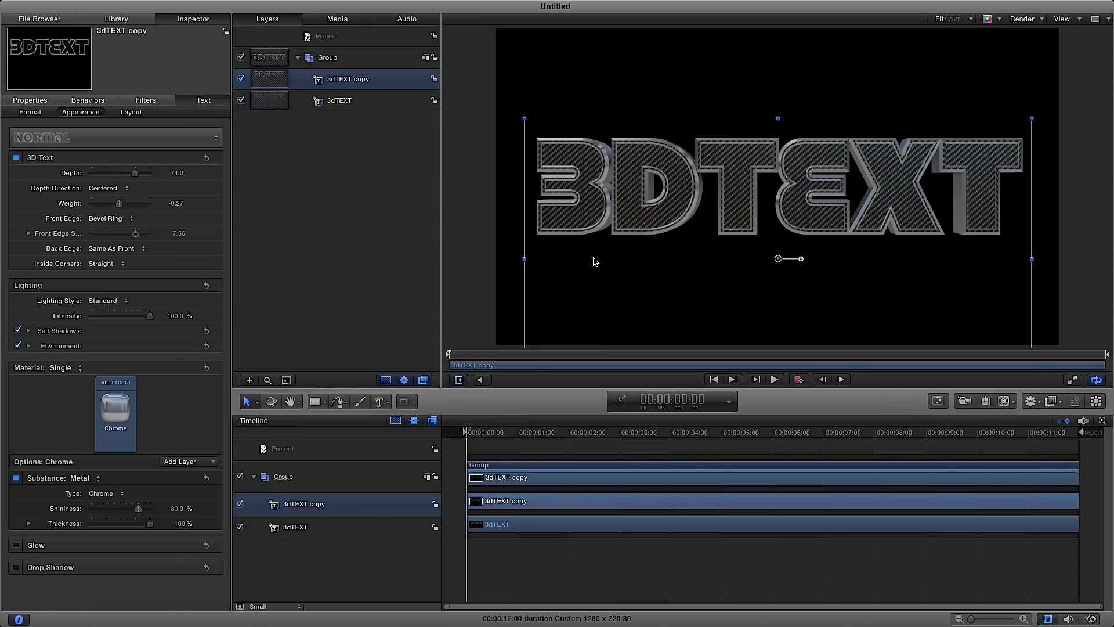
- Set the 3dTEXT copy's depth to 75.0, comparing it with the original's 74.0
drag(135, 173, 143, 174)
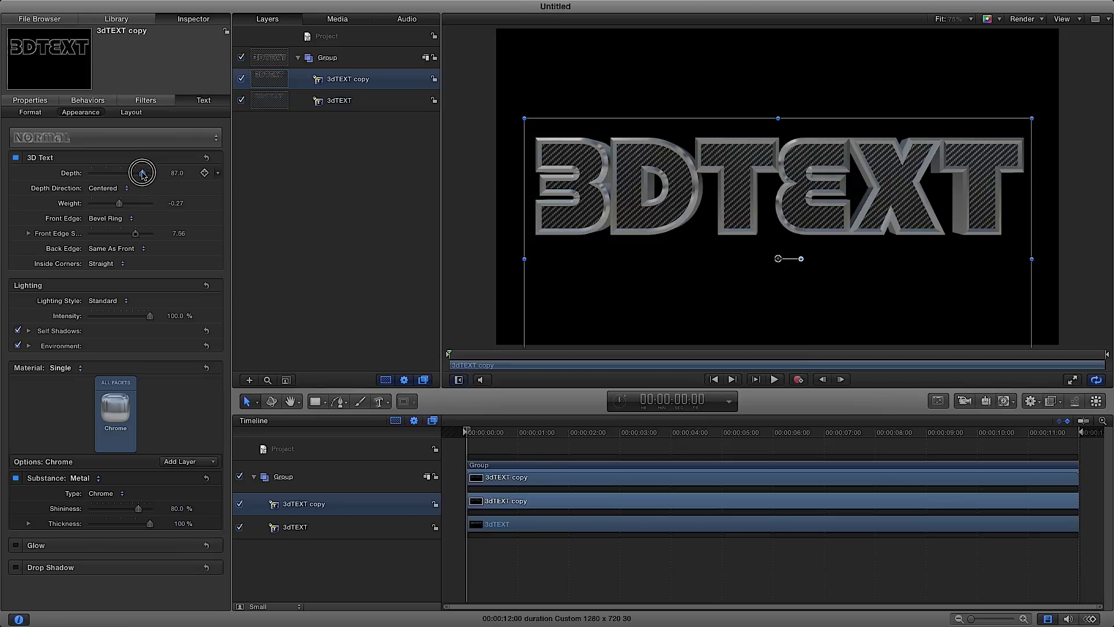
mouse_move(142, 174)
mouse_down()
mouse_move(162, 176)
mouse_move(123, 174)
mouse_move(136, 174)
mouse_up()
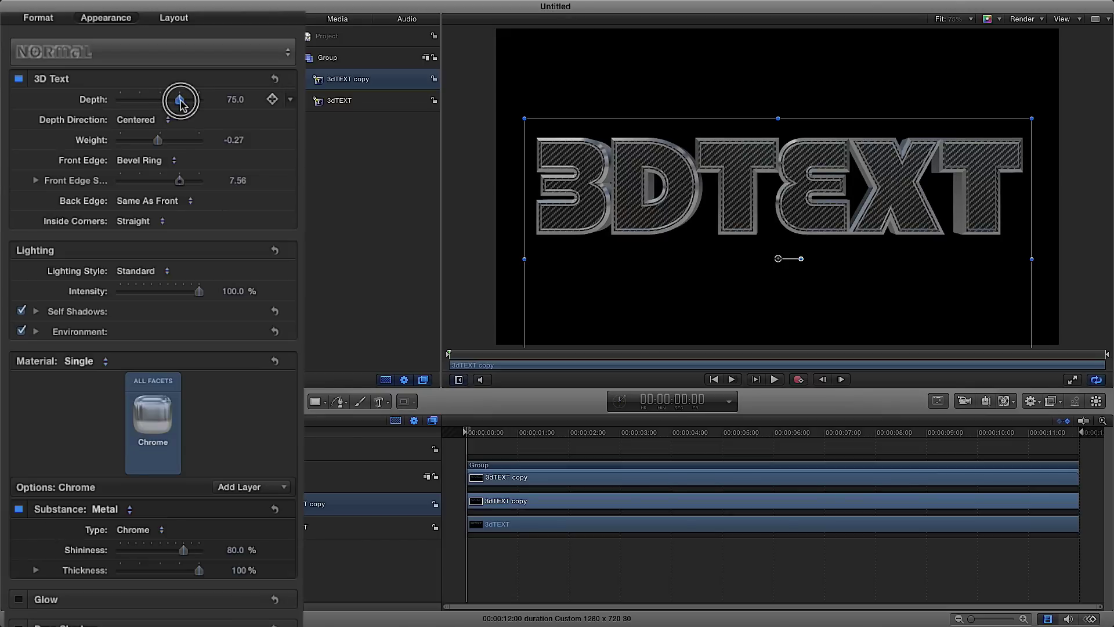
click(358, 102)
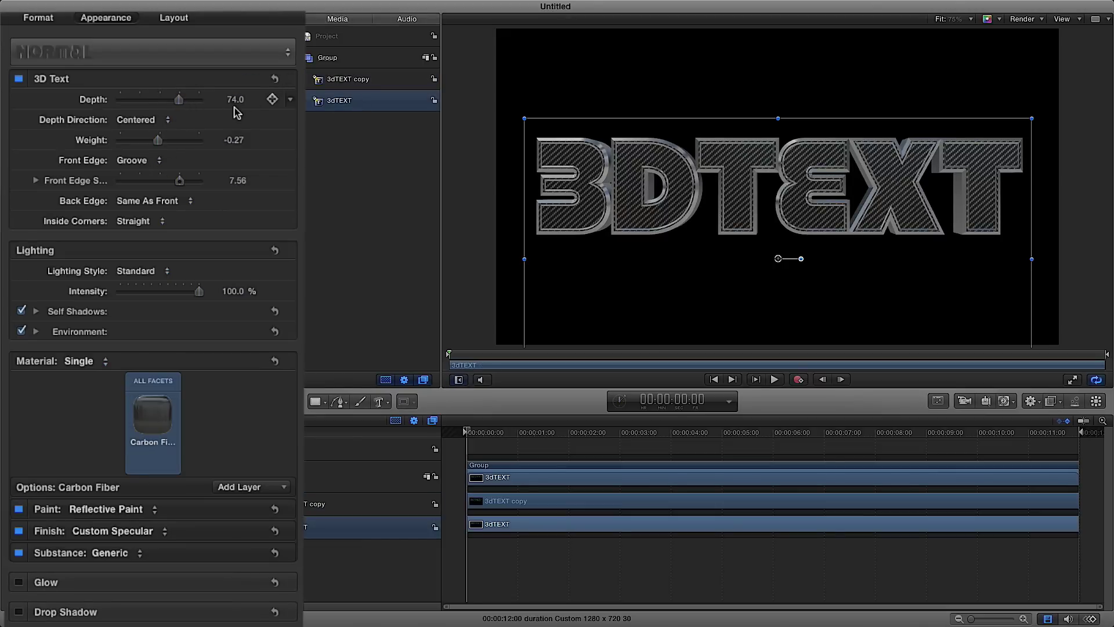
click(340, 80)
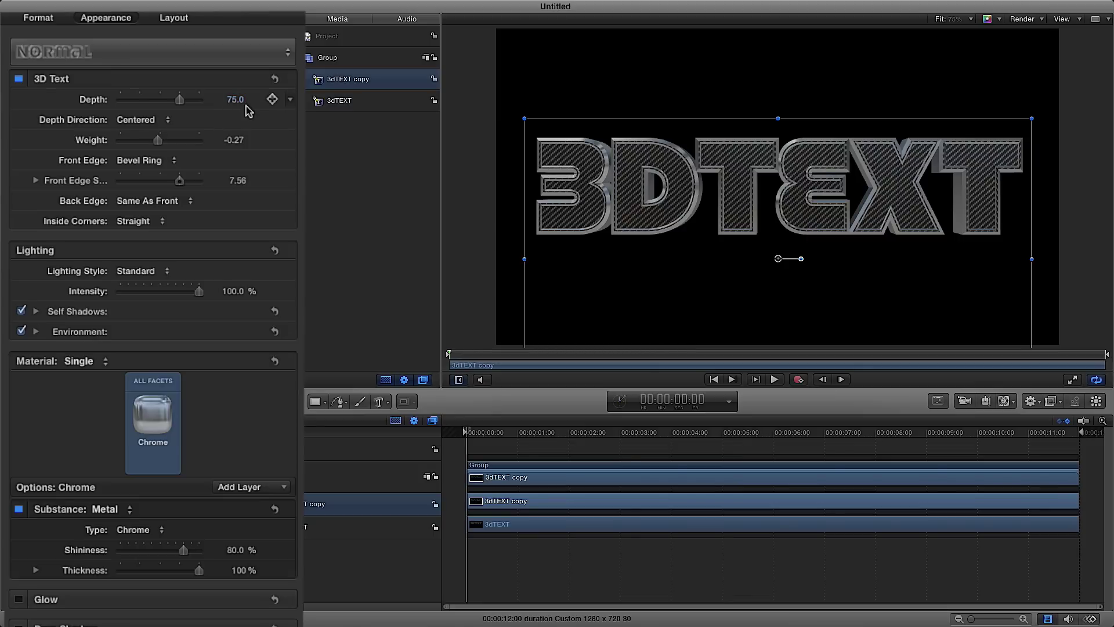
click(328, 60)
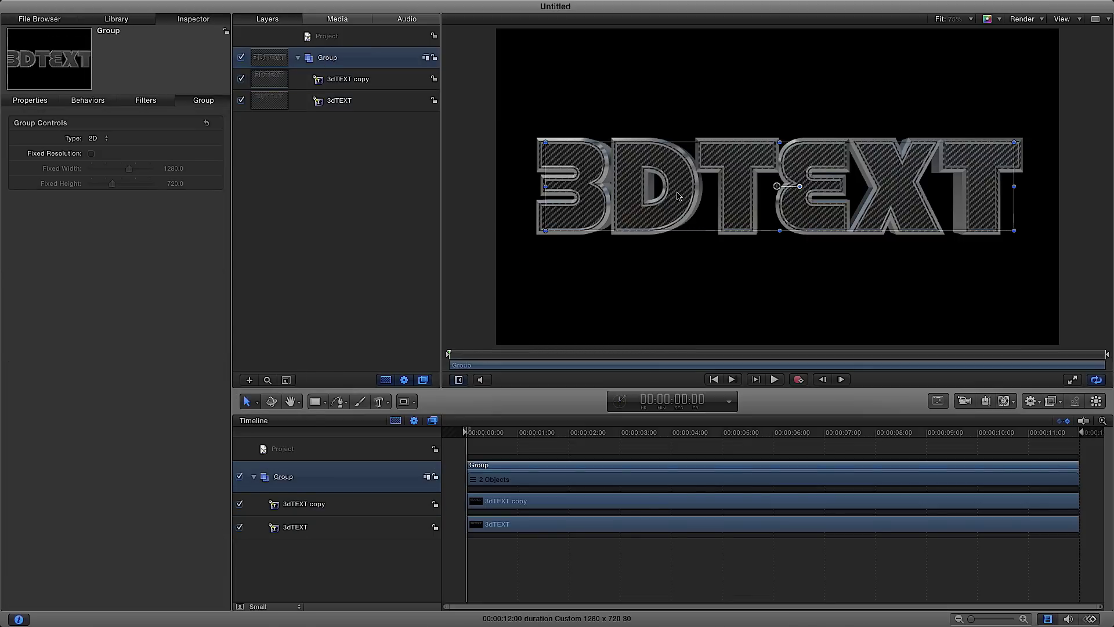
- Nudge the text group in the canvas, add a camera, and switch the groups to 3D
mouse_move(782, 194)
mouse_down()
mouse_move(772, 155)
mouse_move(767, 199)
mouse_move(766, 185)
mouse_move(773, 190)
mouse_up()
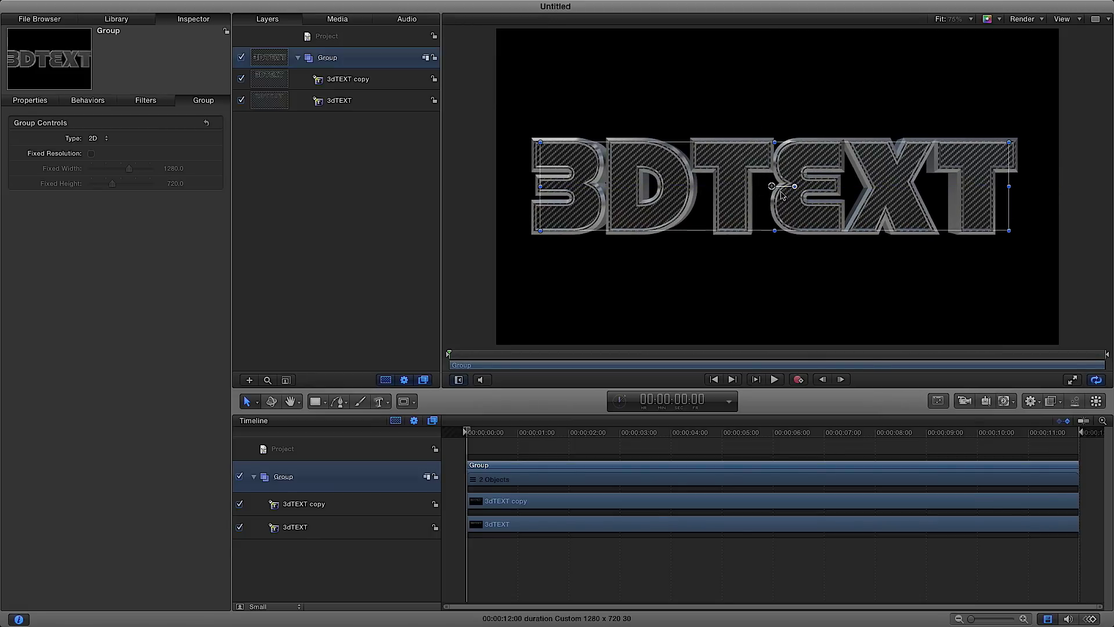
click(965, 400)
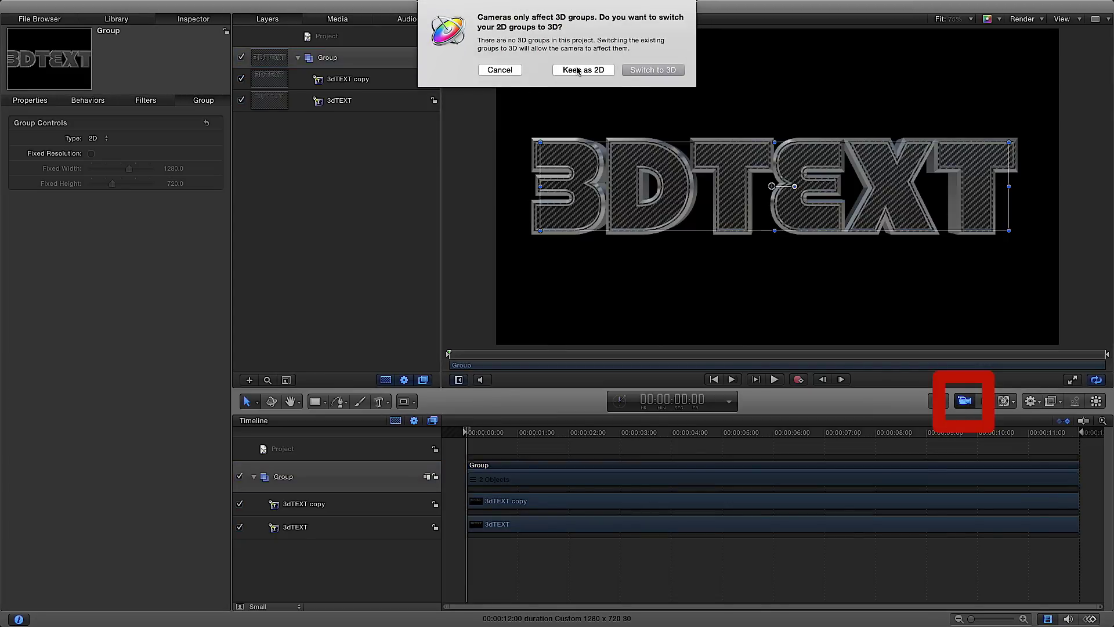
click(641, 71)
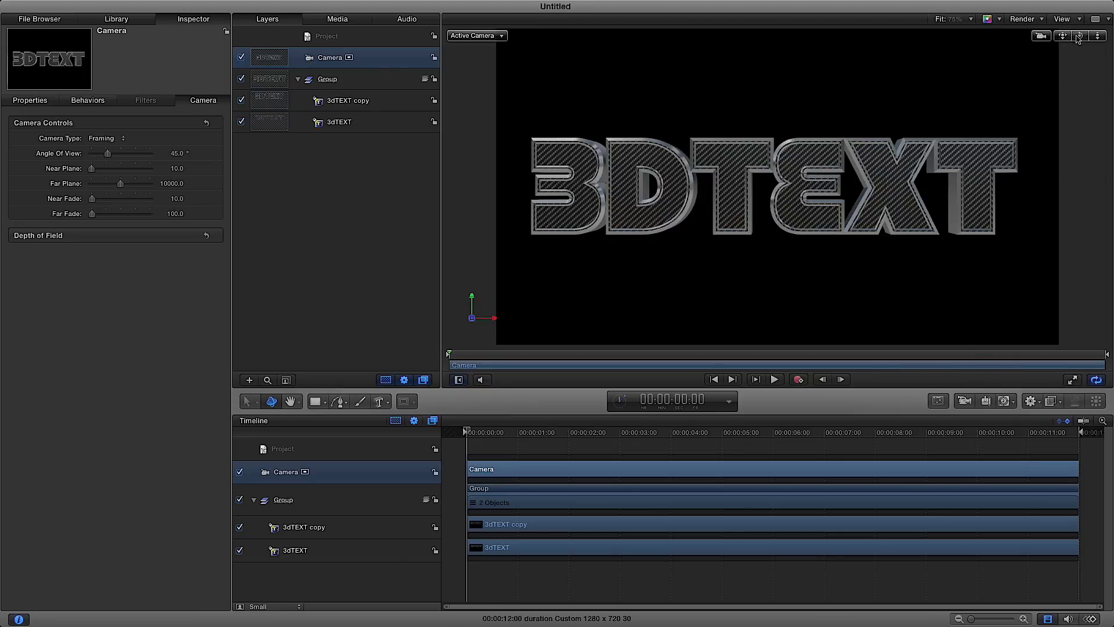
- Dolly and truck the camera toward the letters with the Camera HUD until they fill the frame
click(937, 401)
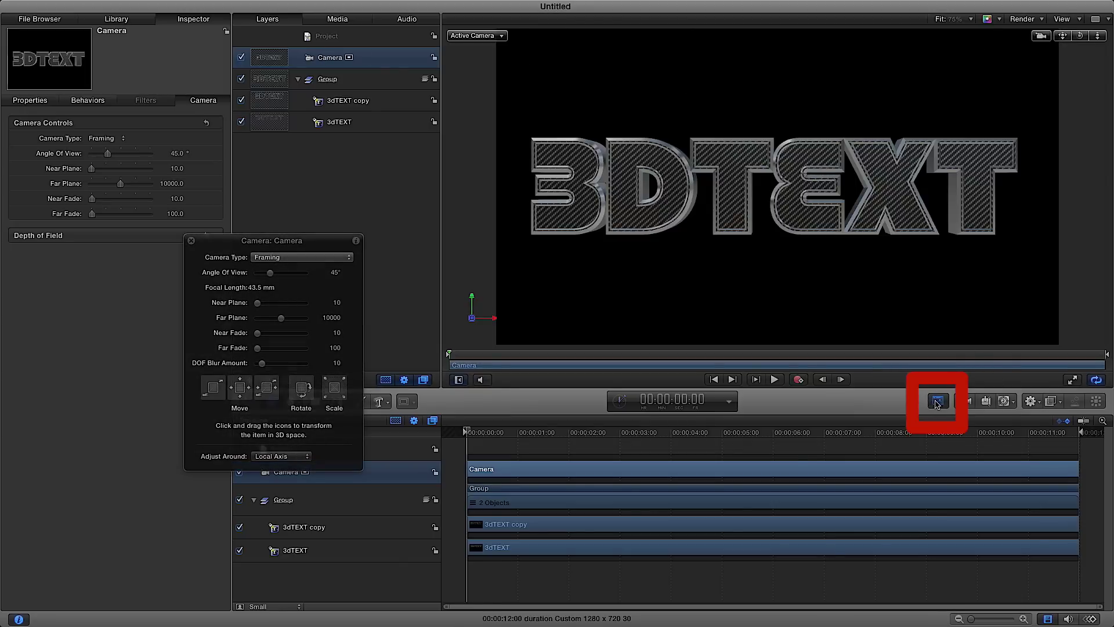
drag(307, 243, 180, 175)
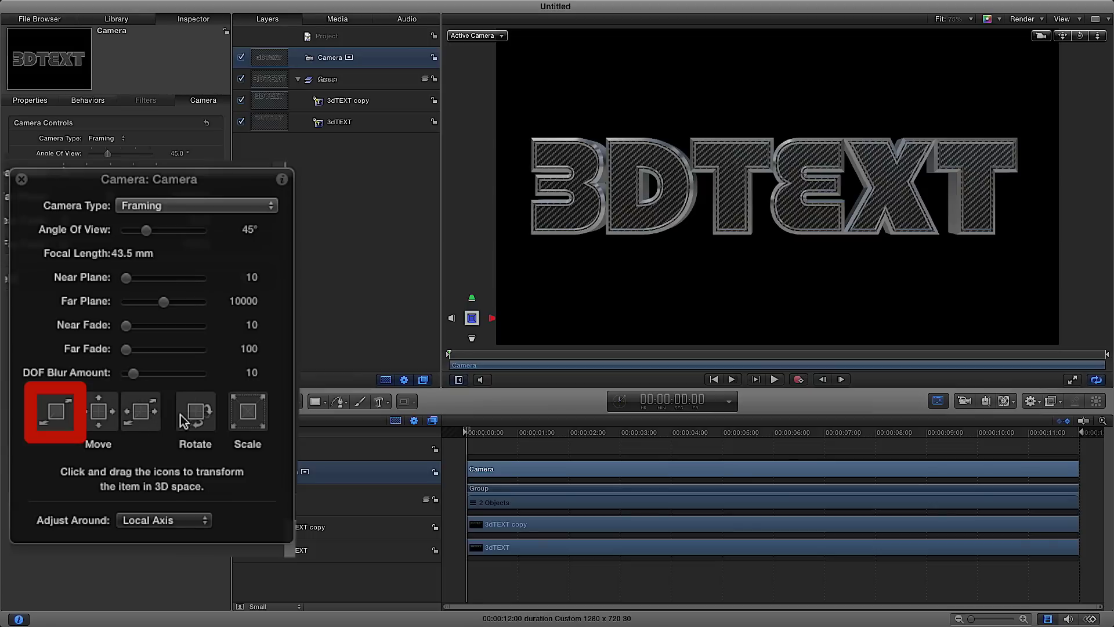
click(67, 422)
drag(67, 422, 586, 5)
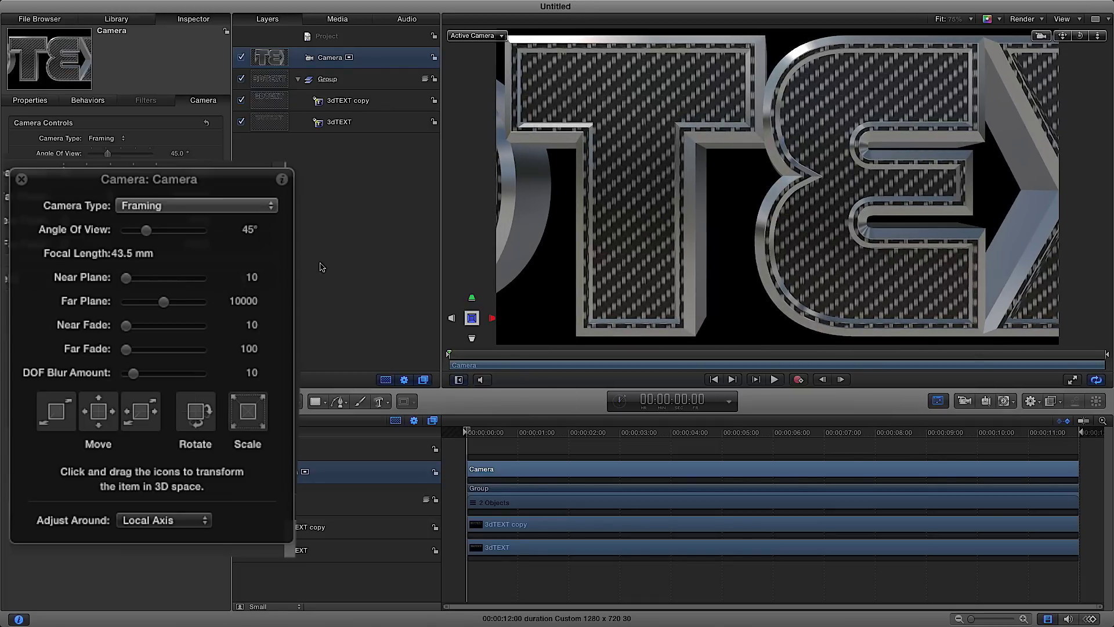
drag(90, 415, 4, 335)
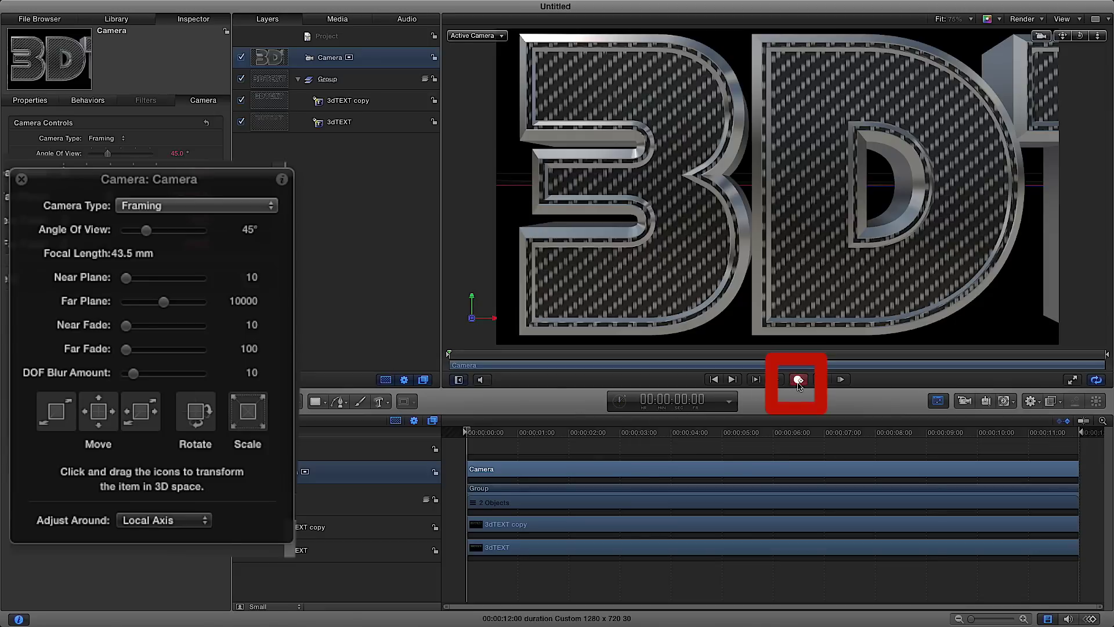
- Keyframe the camera trucking across to frame 'XT' at 00:00:04:22, then move the playhead to 8:02
drag(110, 414, 114, 415)
drag(468, 438, 709, 443)
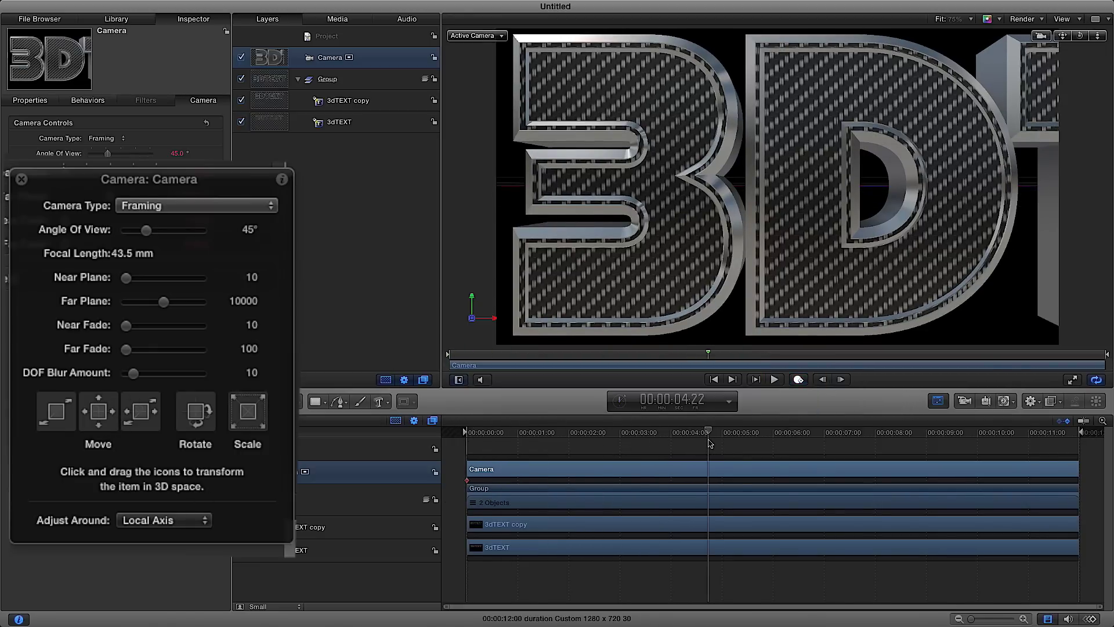
drag(118, 415, 286, 418)
drag(104, 412, 302, 318)
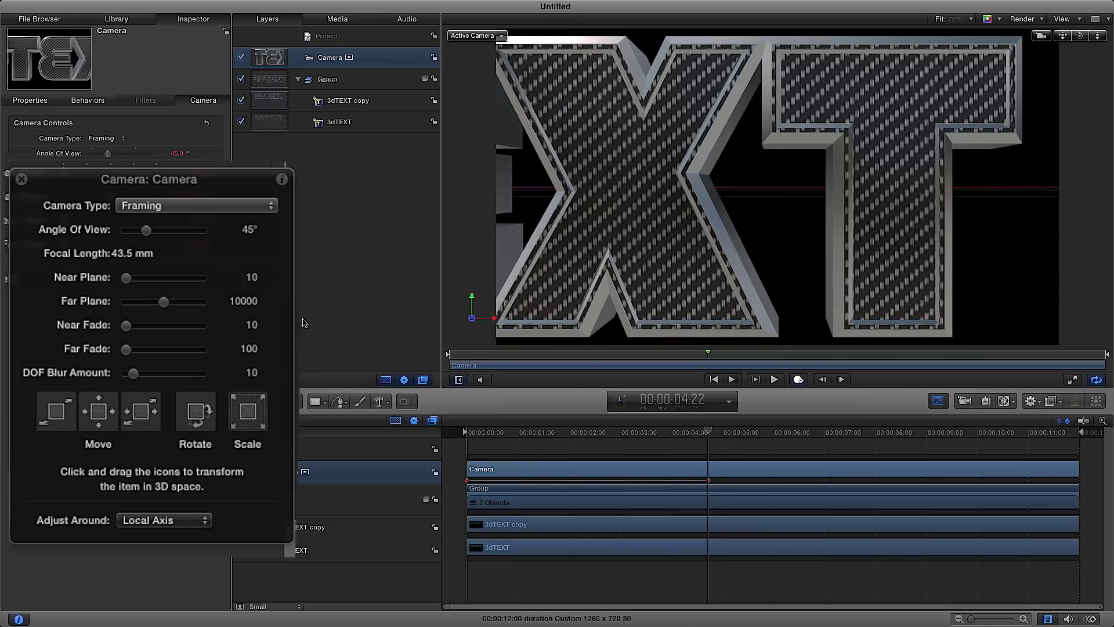
drag(121, 412, 221, 409)
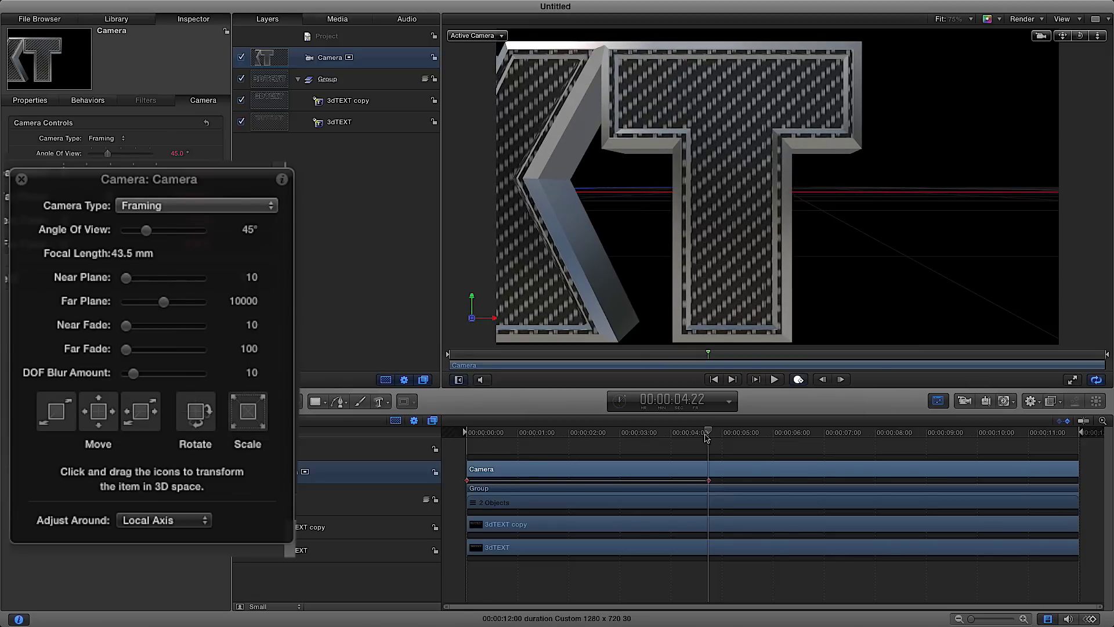
drag(709, 436, 880, 439)
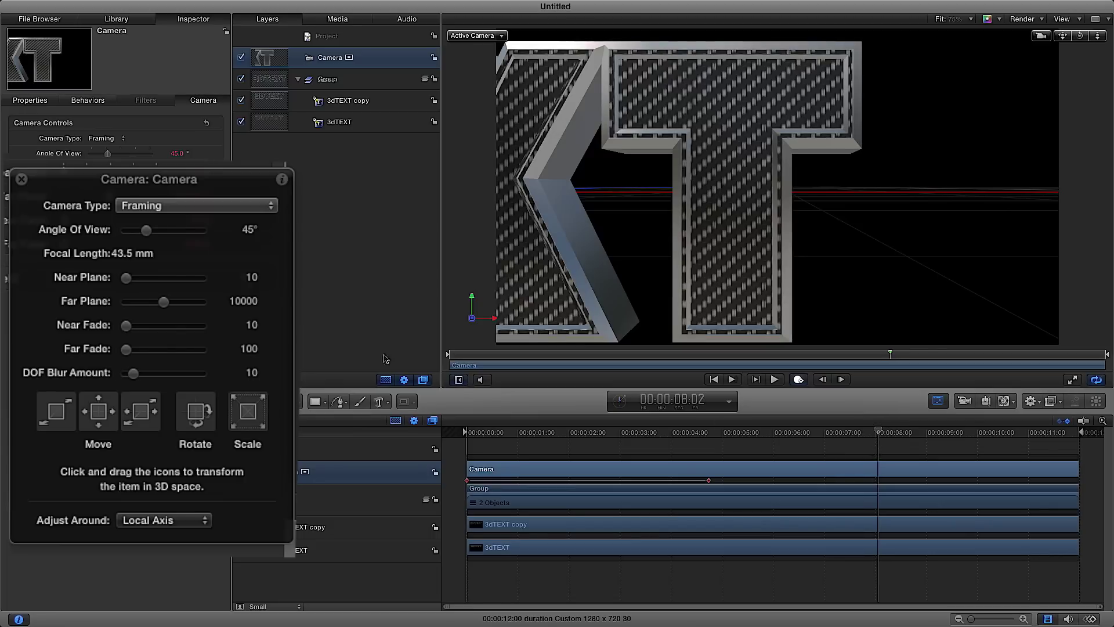
- Pan the camera back across the word toward its start at 00:00:08:02
drag(101, 417, 8, 431)
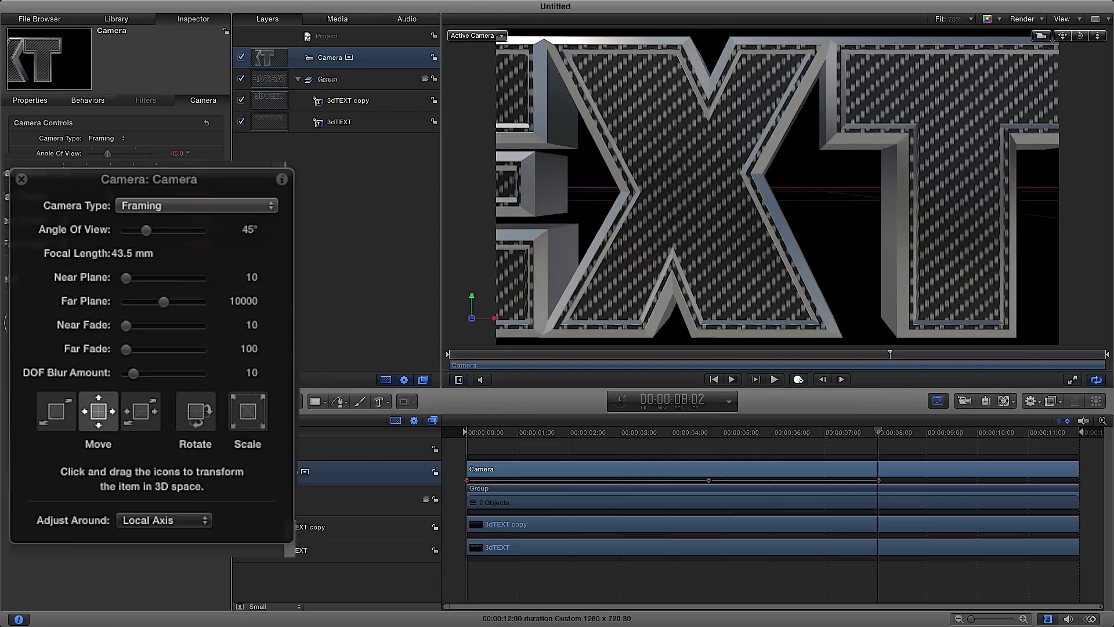
drag(99, 413, 9, 417)
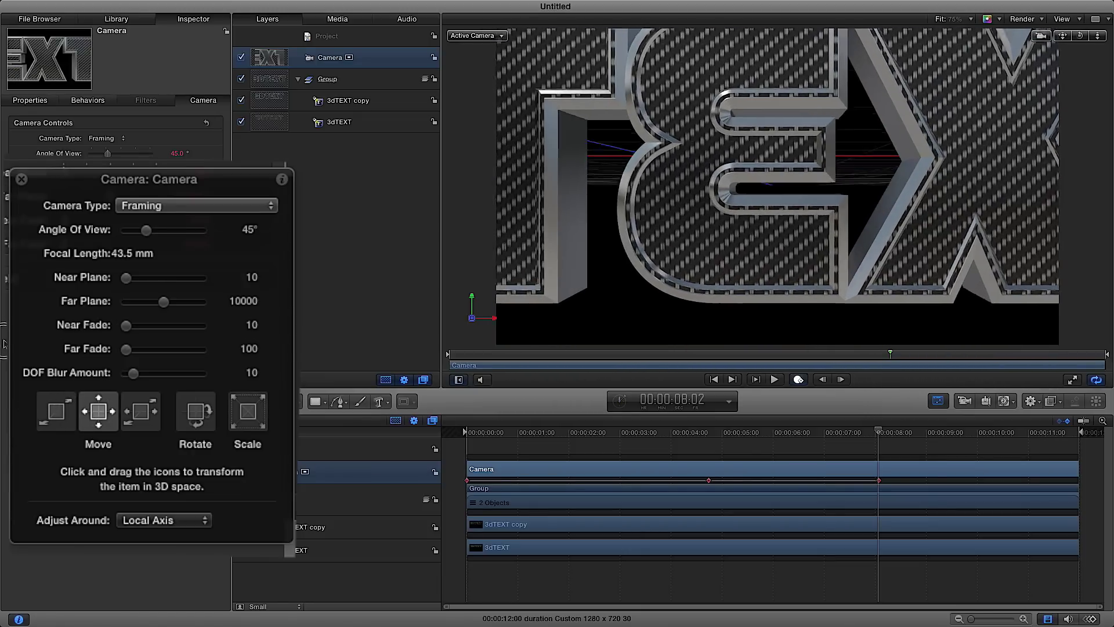
drag(2, 324, 1, 316)
drag(107, 417, 63, 418)
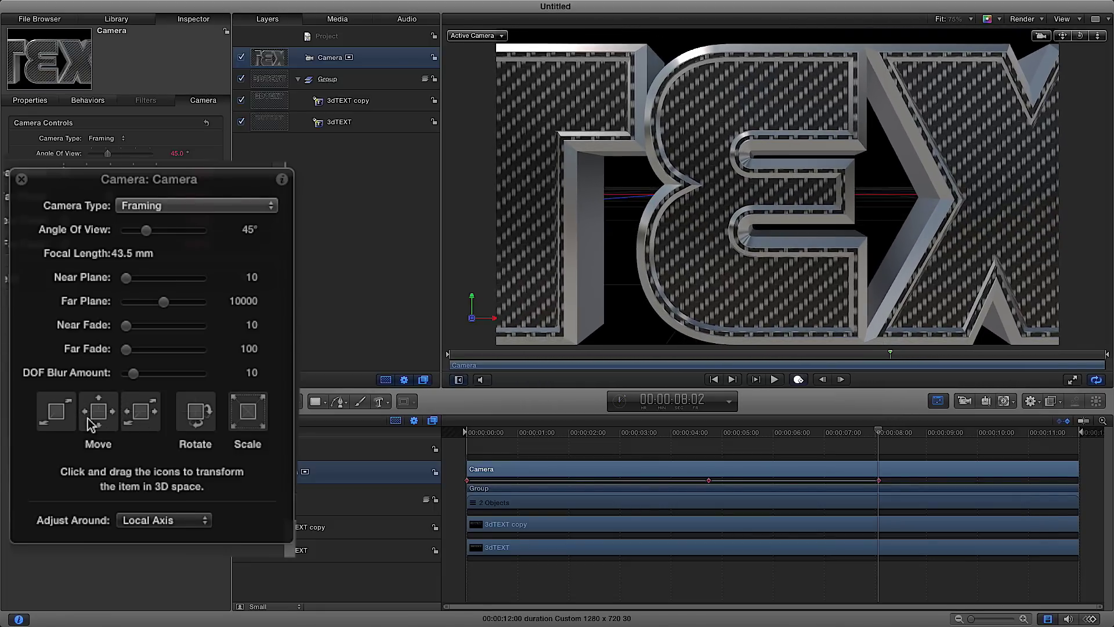
- Dolly the camera back until the whole 3DTEXT word fits in frame
drag(138, 423, 107, 589)
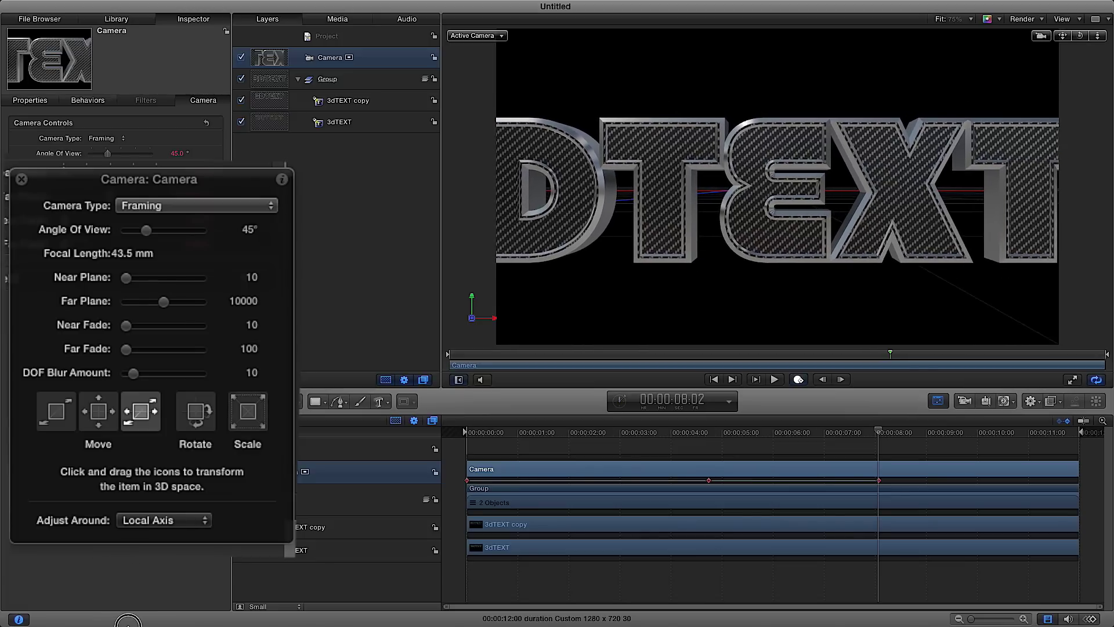
drag(128, 621, 129, 621)
drag(128, 417, 105, 548)
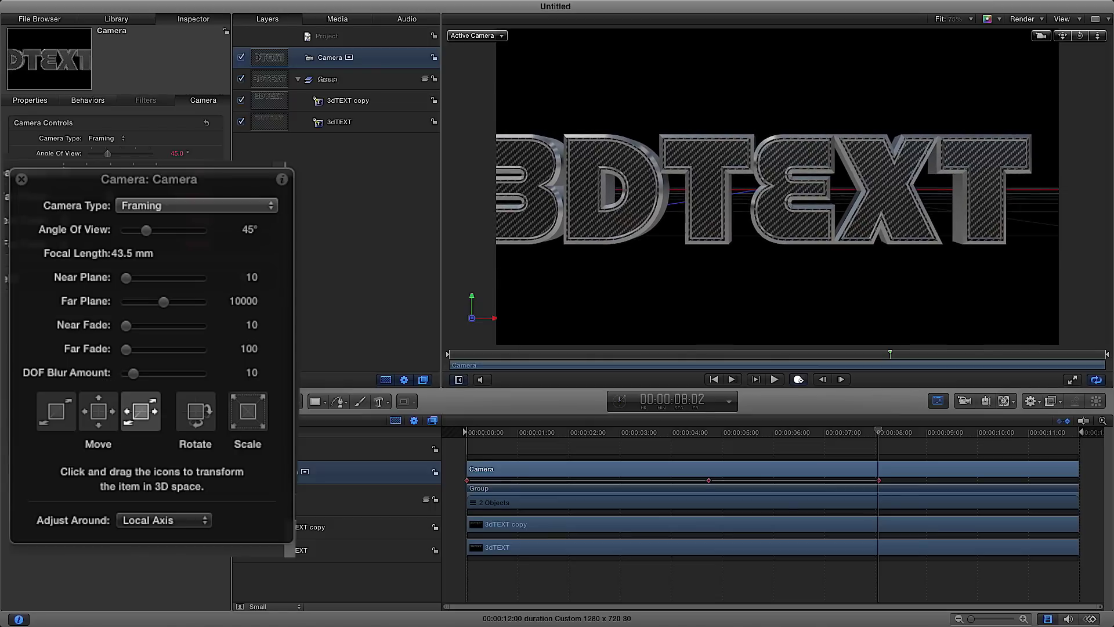
drag(111, 566, 115, 575)
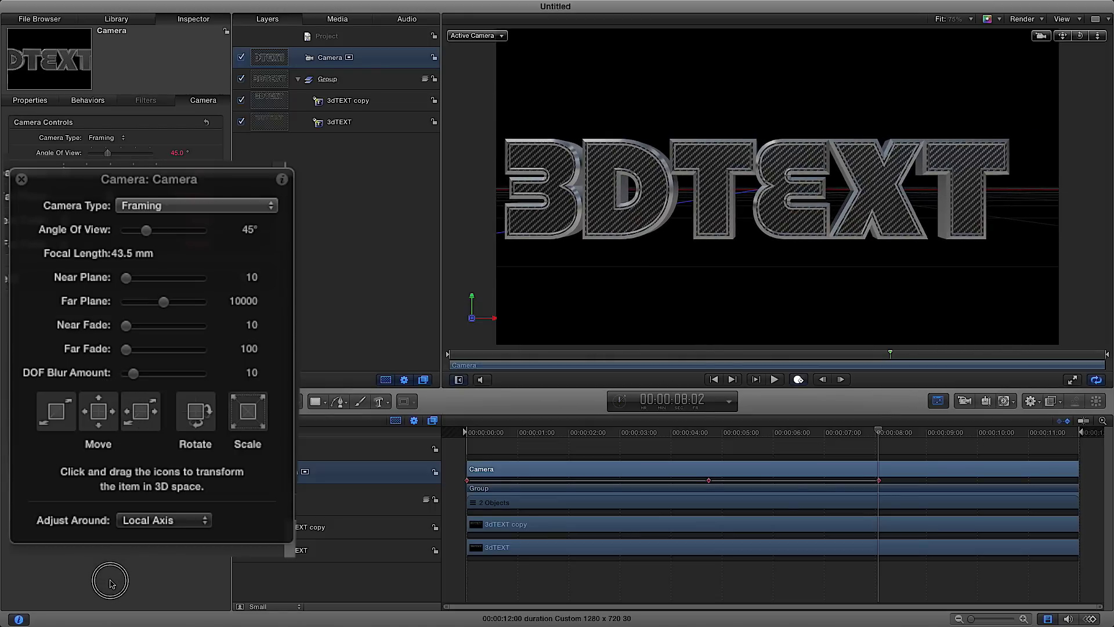
drag(137, 431, 136, 445)
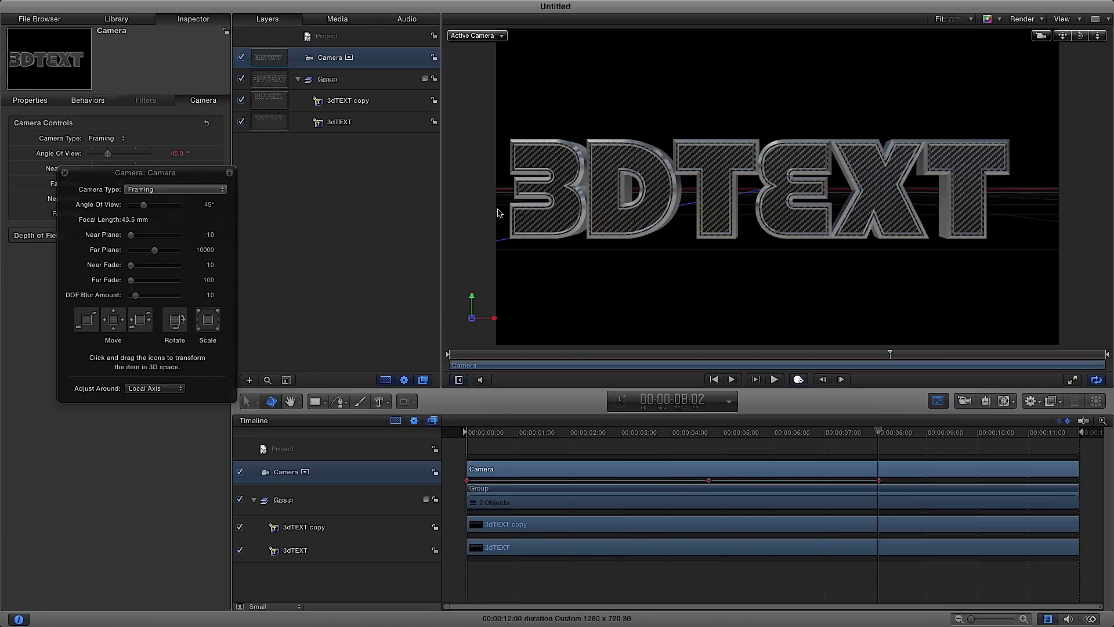
- Keyframe the text Group rotating into an angled 3D pose, then scrub back to four seconds
click(334, 82)
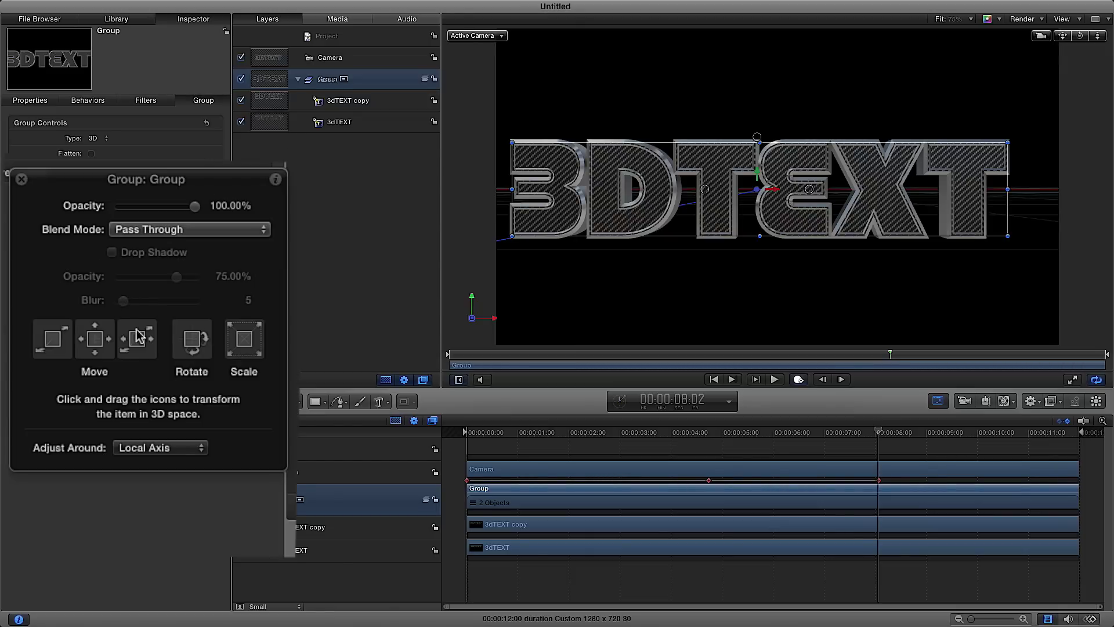
drag(189, 344, 2, 345)
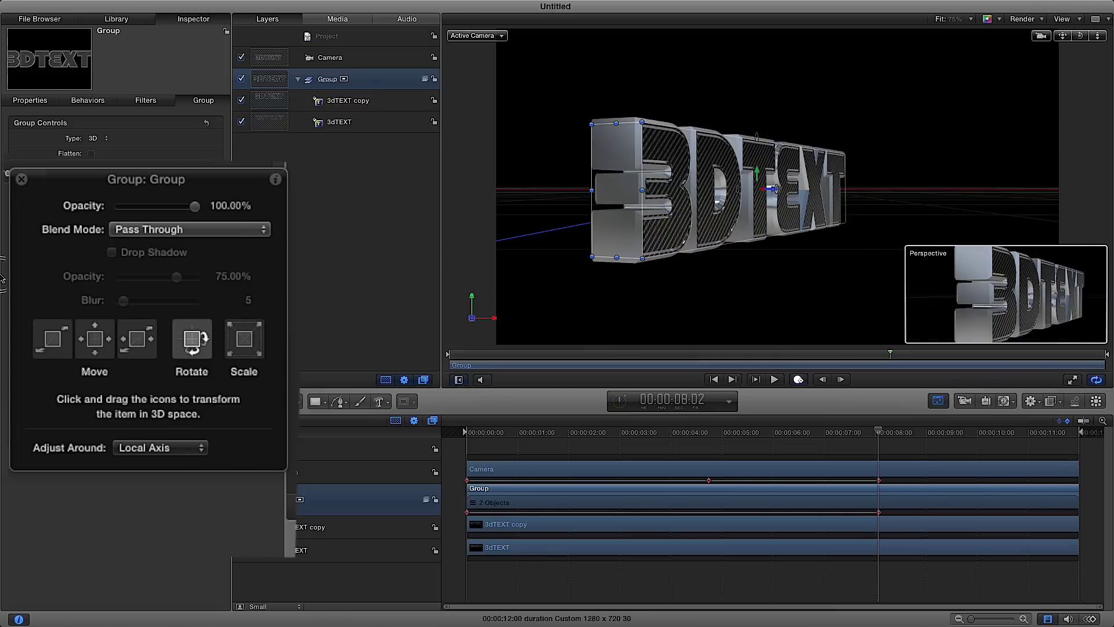
drag(2, 277, 102, 349)
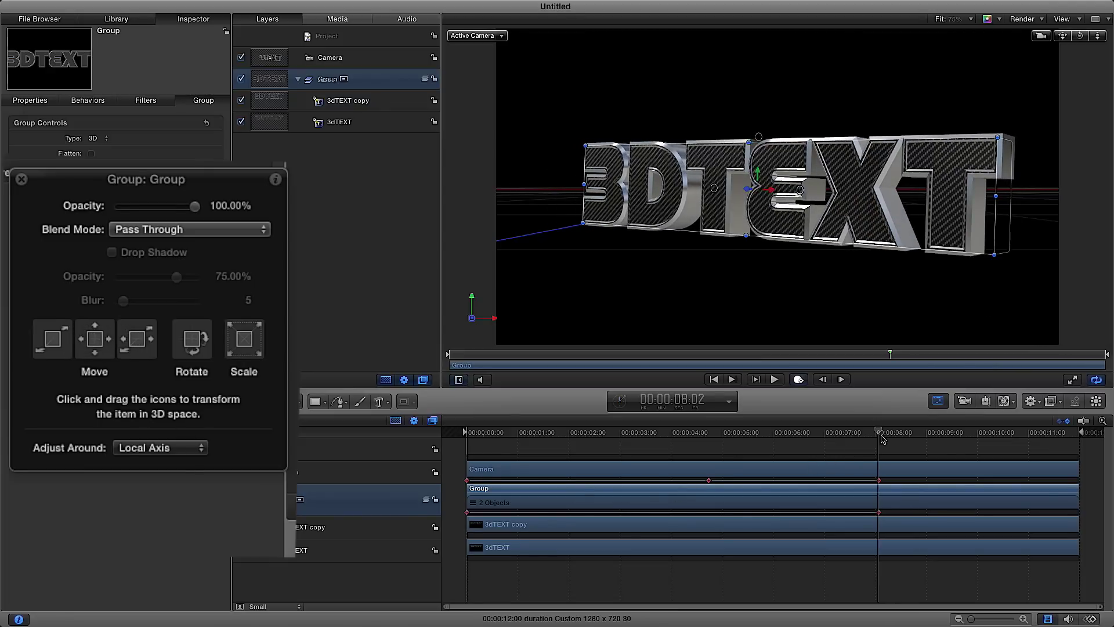
drag(879, 434, 459, 435)
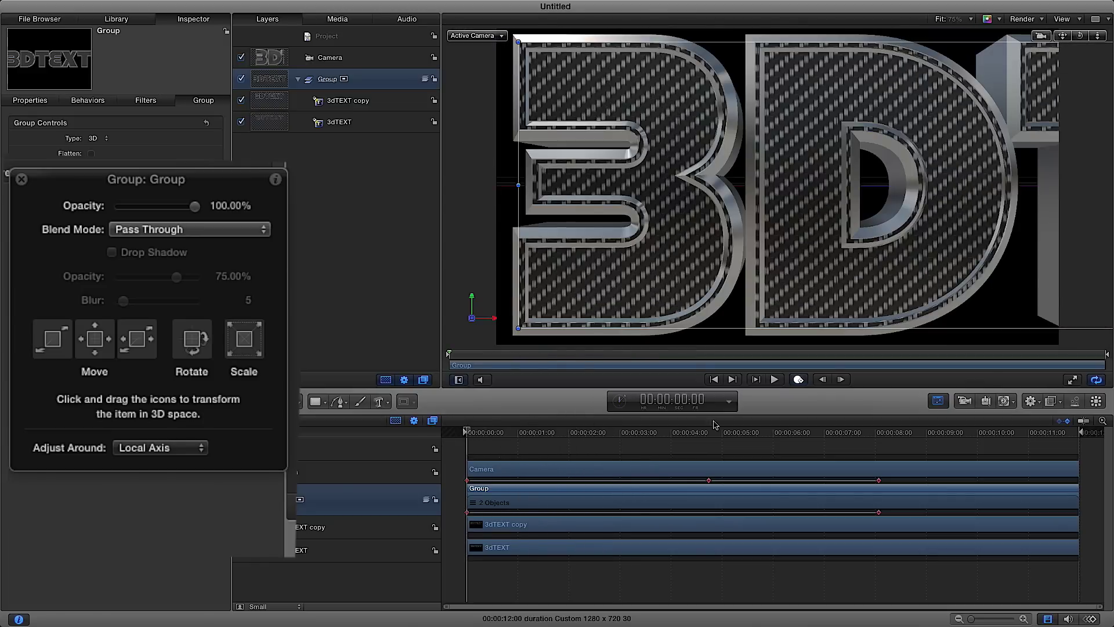
- Play the animation, then push the camera and group keyframes later, the pull-back to about ten seconds
click(775, 380)
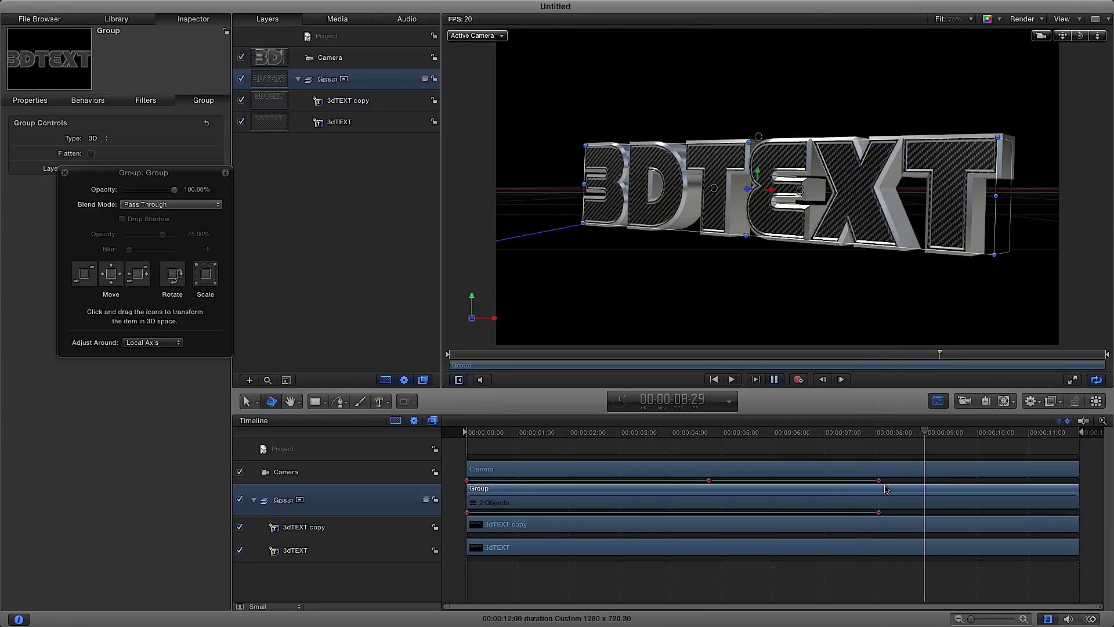
drag(881, 483, 992, 492)
drag(881, 518, 1013, 514)
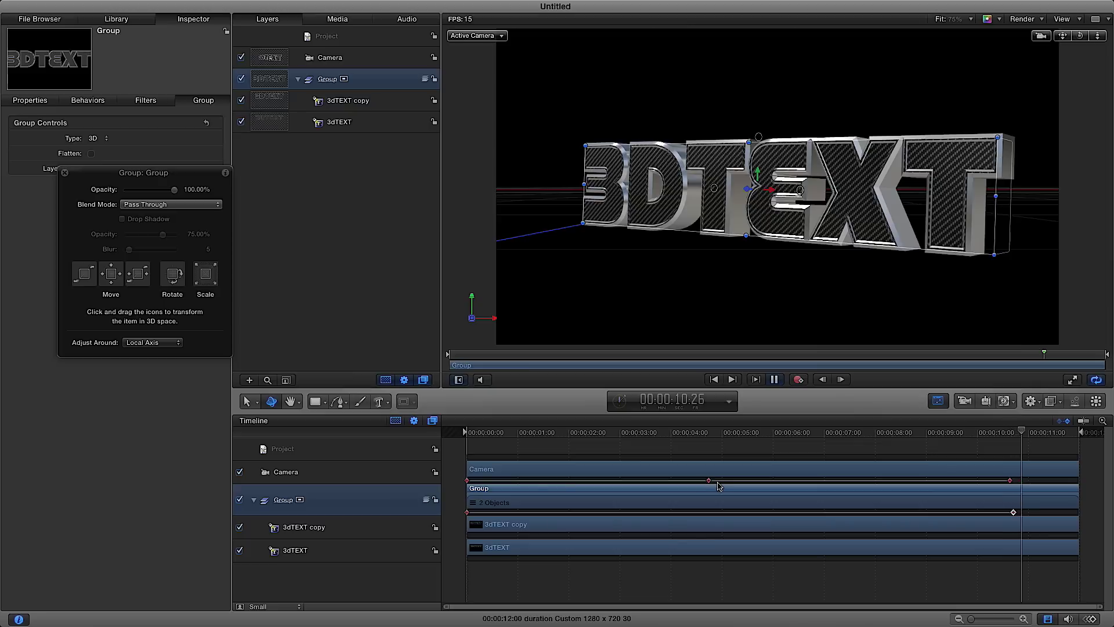
drag(709, 480, 776, 485)
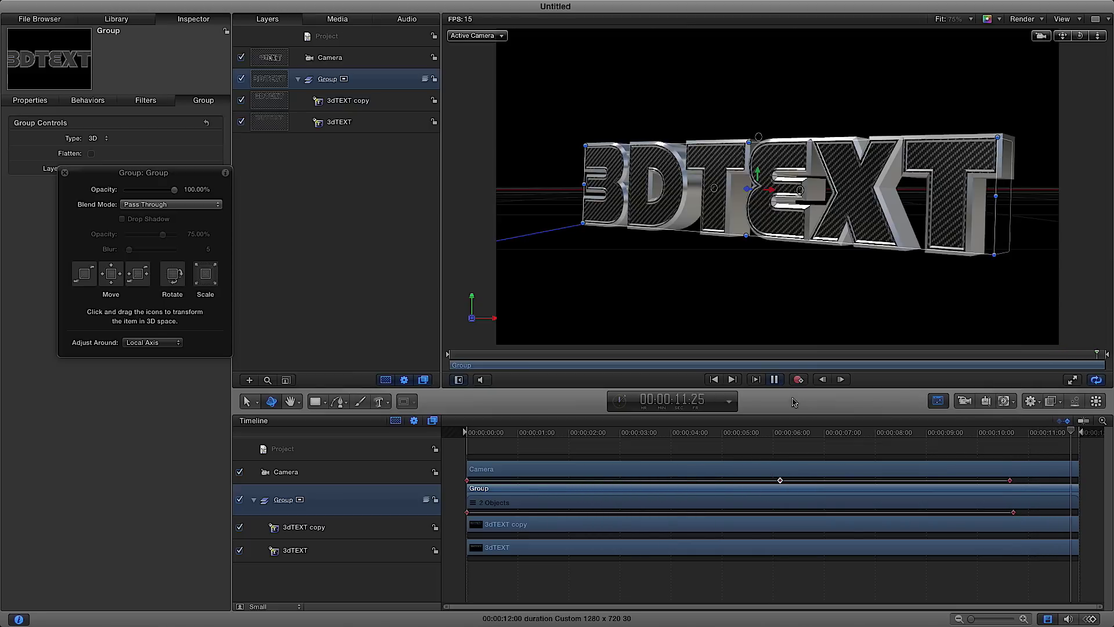